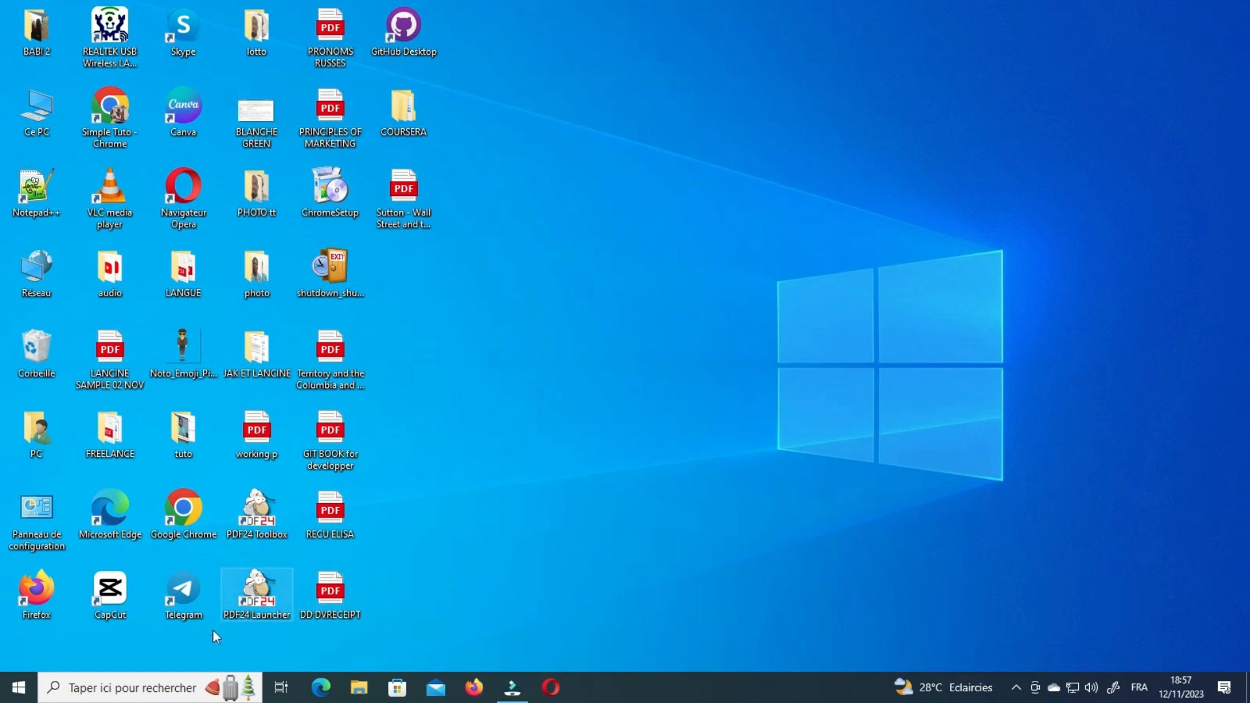
Search Windows for 'word', pin the Word app to the taskbar, and launch it from there.
{"action": "left_click", "coordinate": [135, 689]}
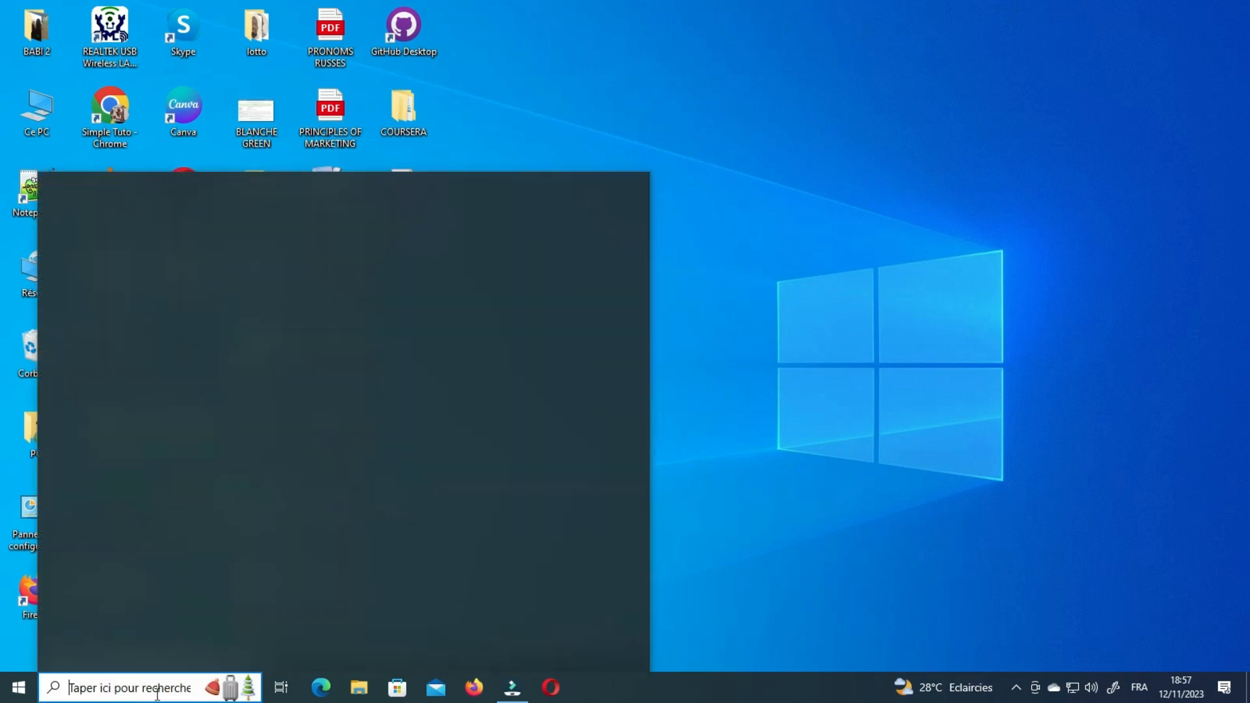
{"action": "type", "text": "word"}
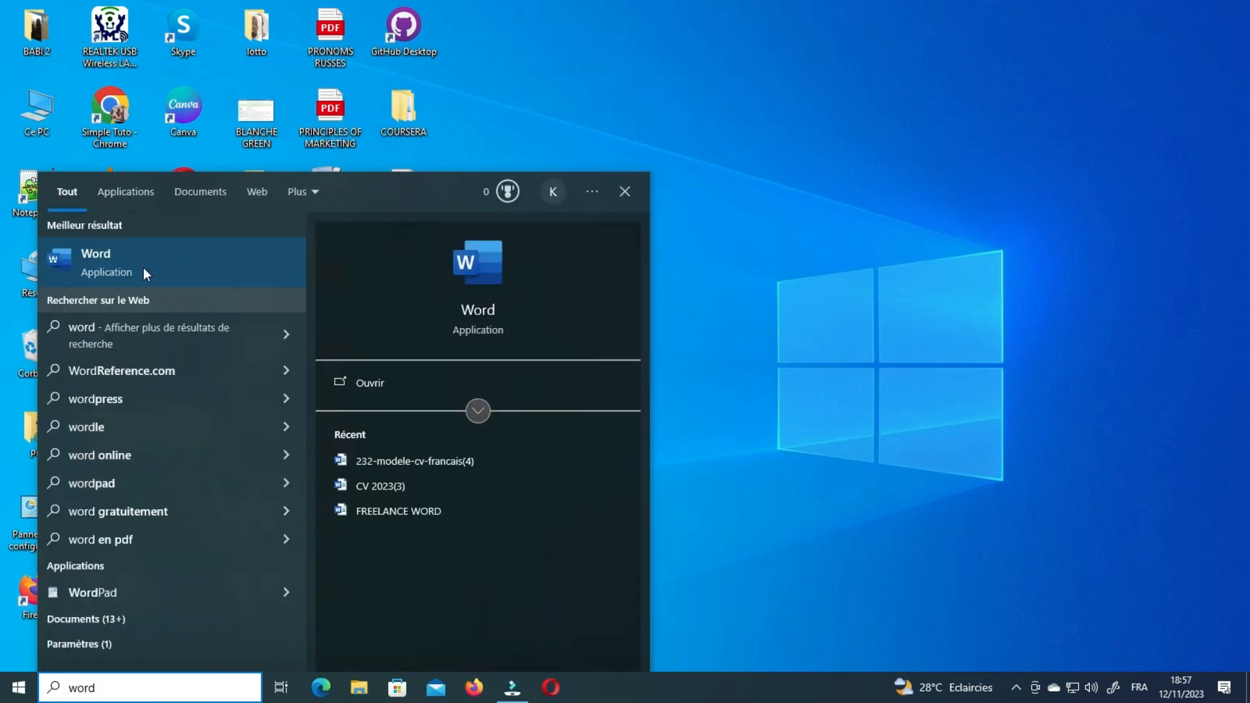
{"action": "right_click", "coordinate": [143, 266]}
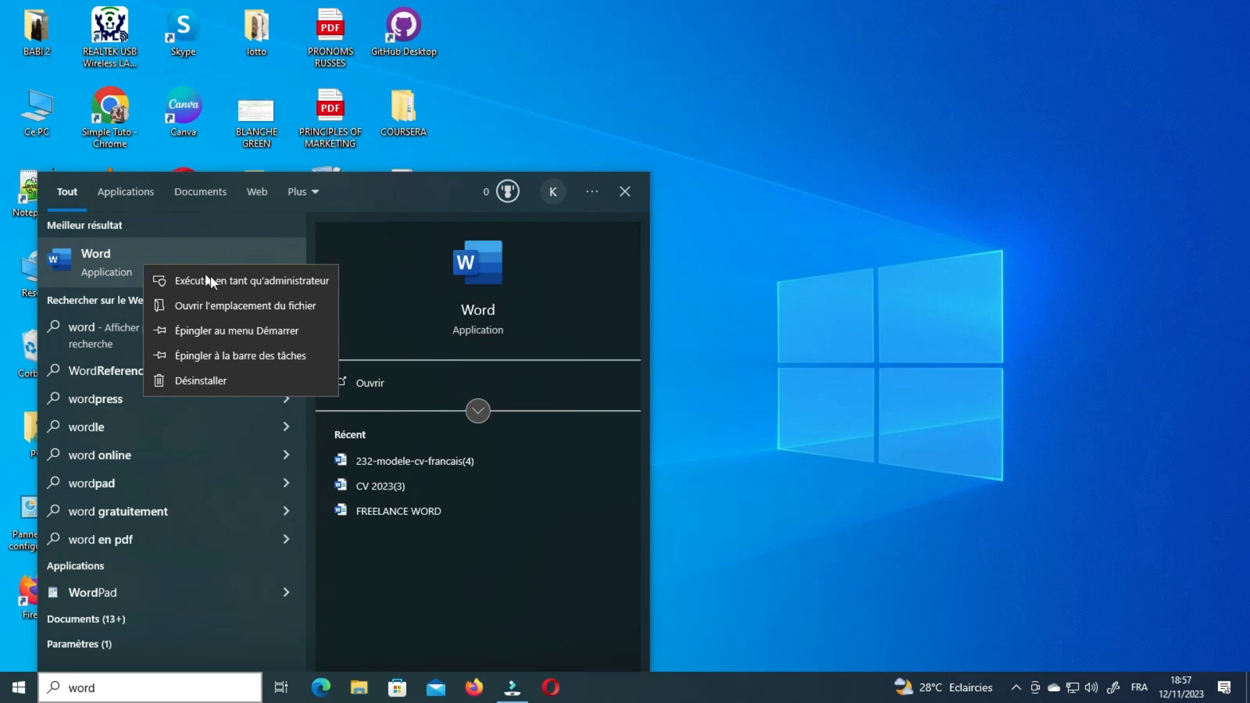
{"action": "left_click", "coordinate": [229, 350]}
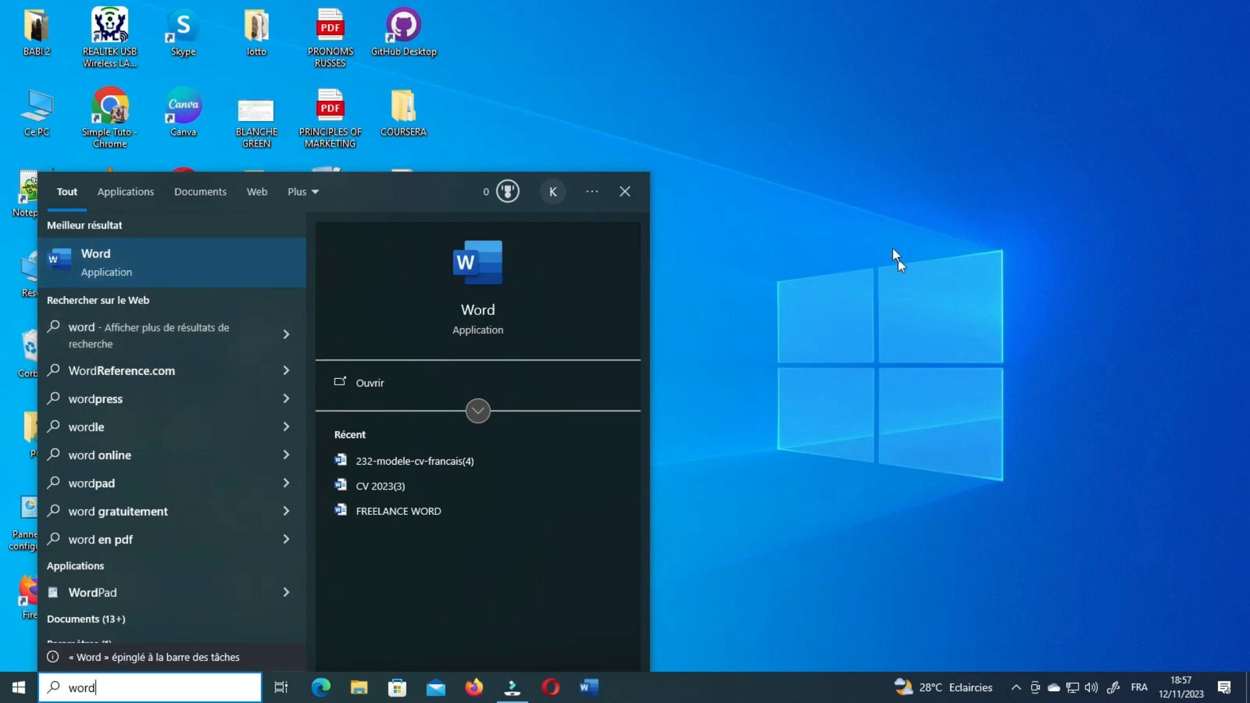
{"action": "left_click", "coordinate": [893, 248]}
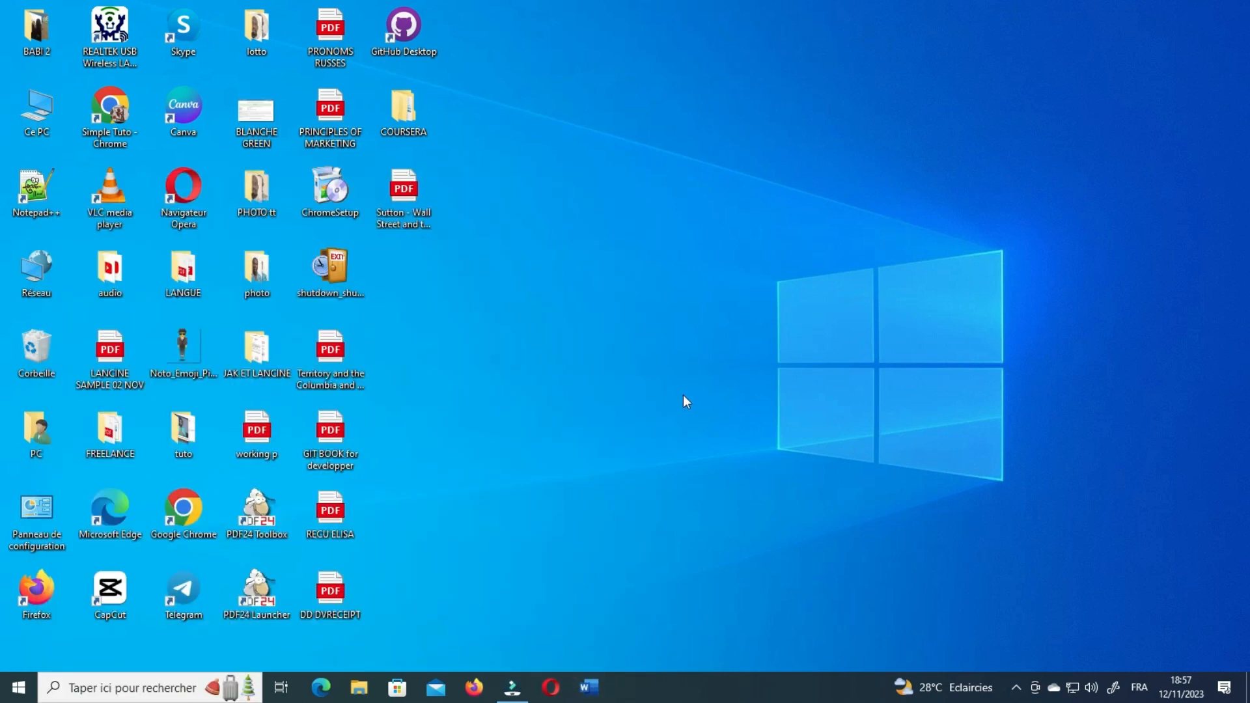
{"action": "left_click", "coordinate": [589, 688]}
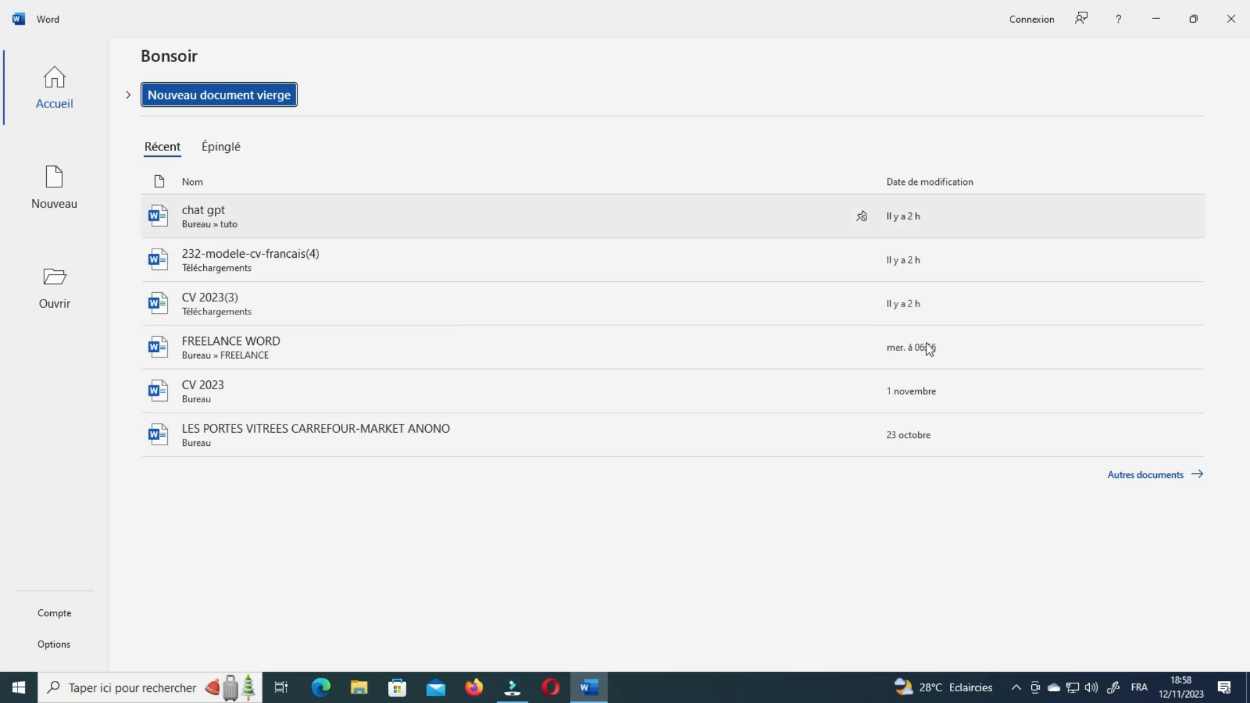
View the full recent-documents list under Autres documents, then go back to Accueil.
{"action": "left_click", "coordinate": [1137, 479]}
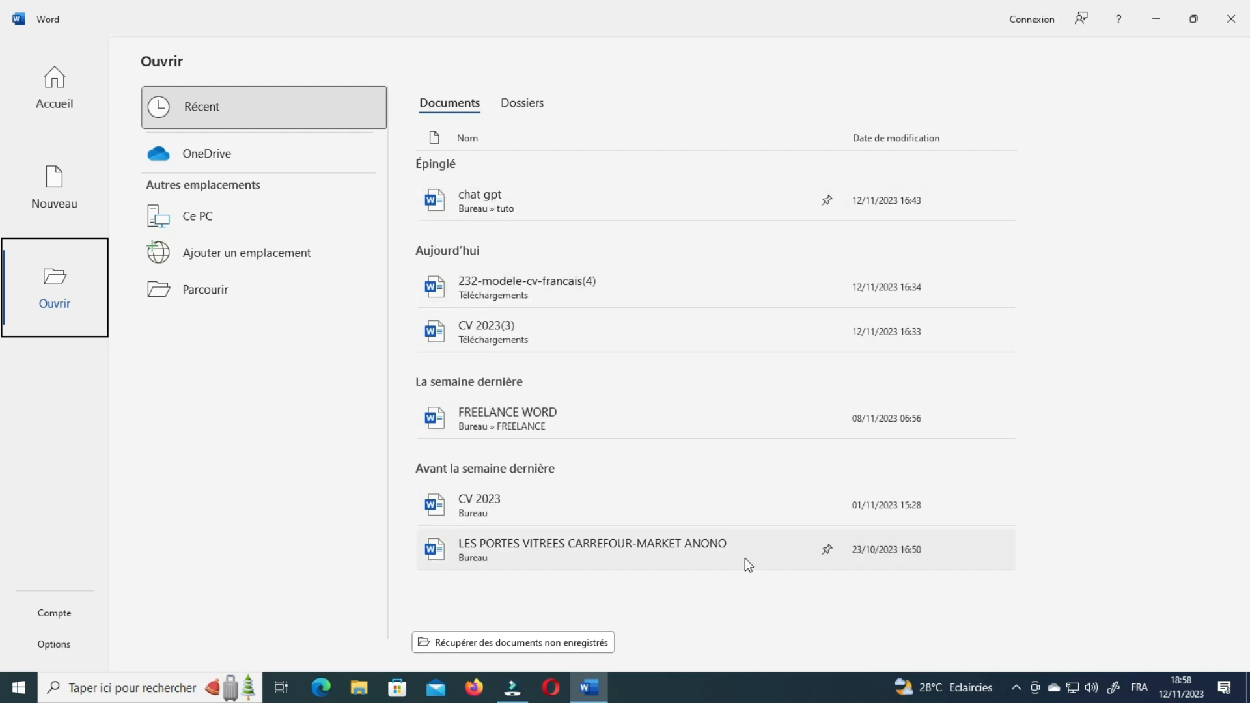
{"action": "left_click", "coordinate": [63, 99]}
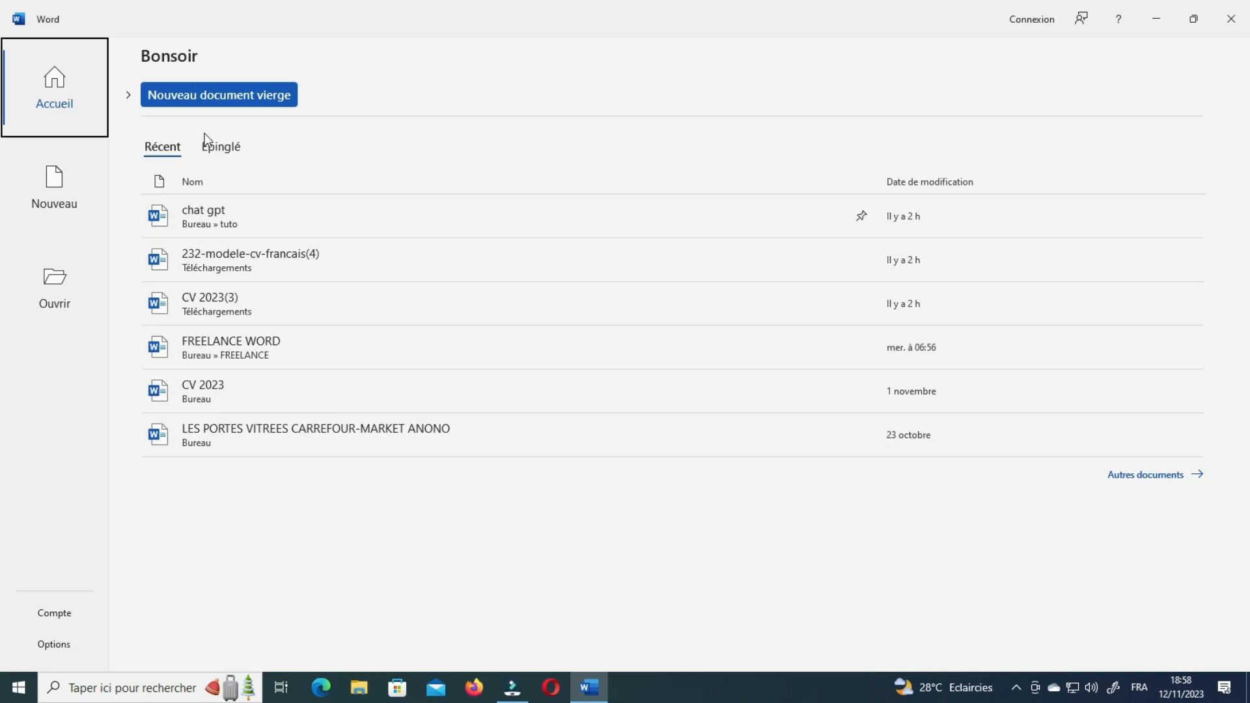
Unpin the chat gpt document from the pinned files list.
{"action": "left_click", "coordinate": [219, 147]}
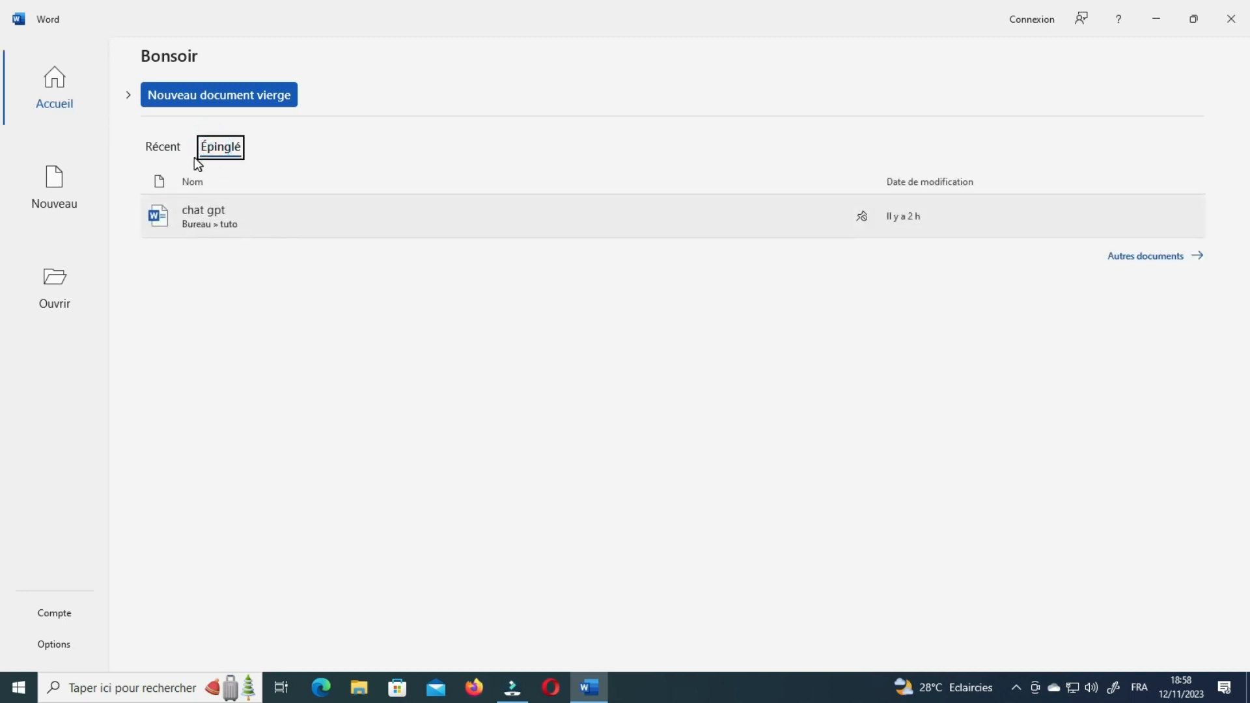
{"action": "right_click", "coordinate": [332, 205]}
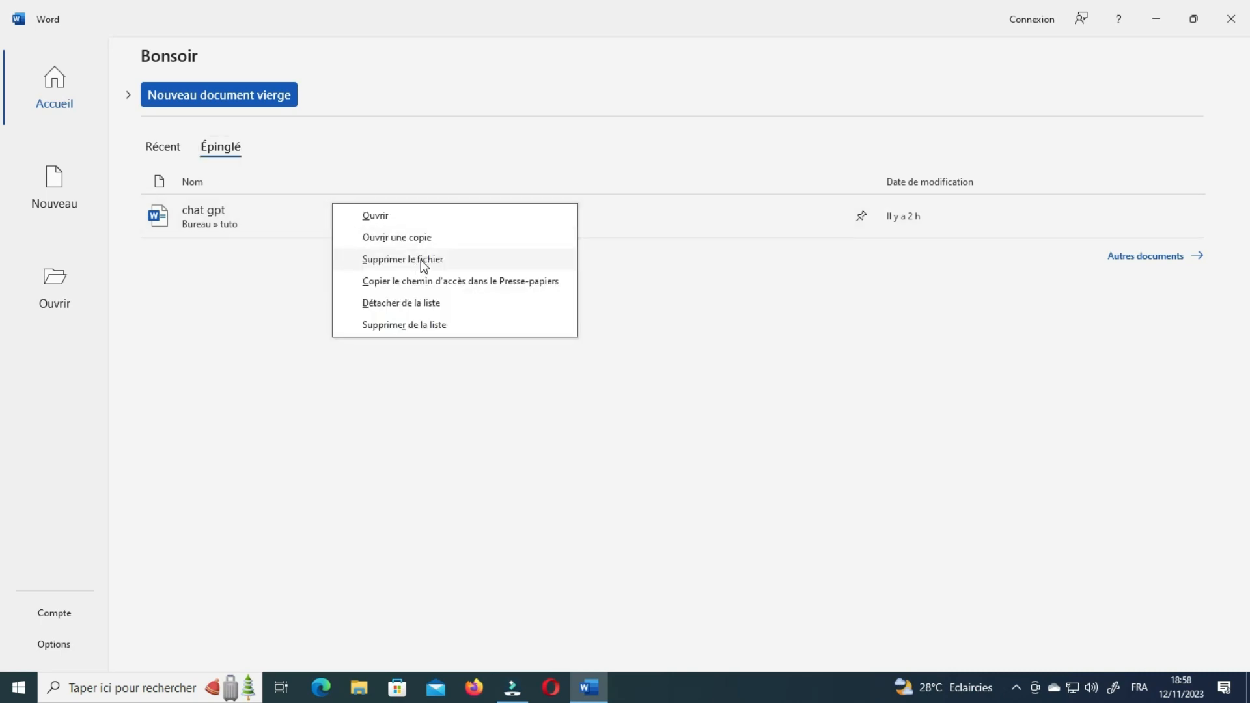
{"action": "left_click", "coordinate": [432, 308]}
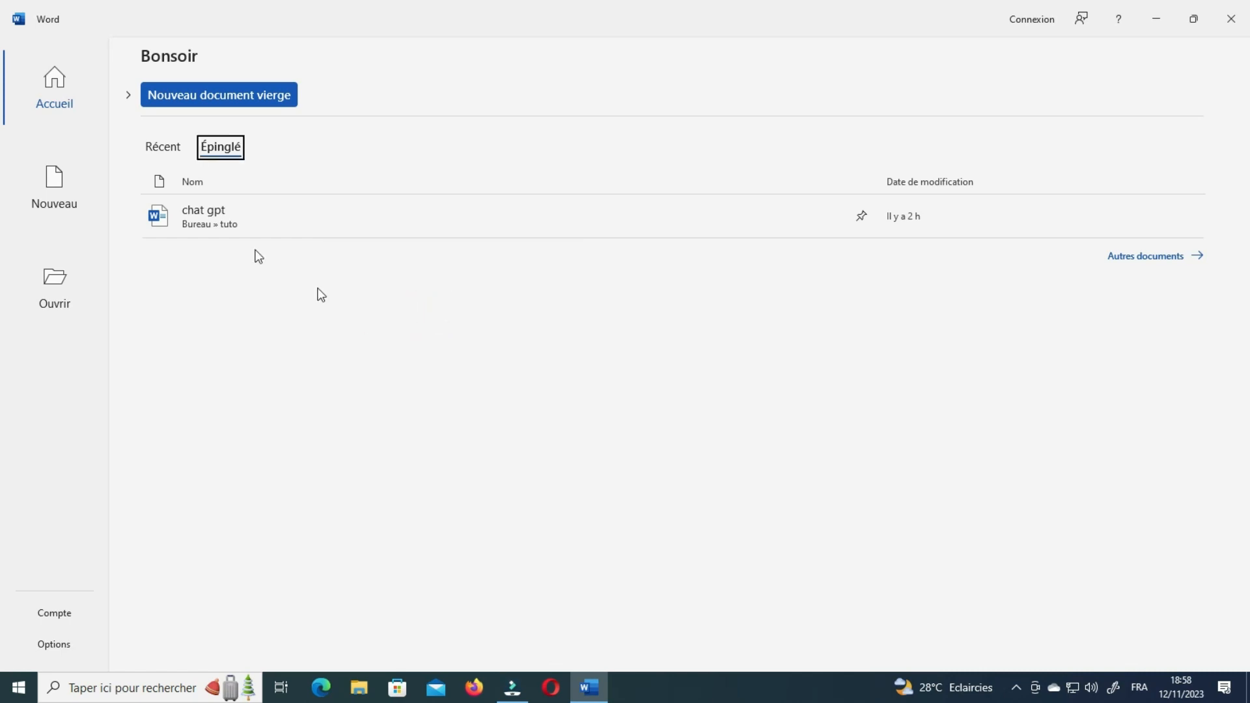
Pin LES PORTES VITREES CARREFOUR-MARKET ANONO from Récent and confirm it appears under Épinglé.
{"action": "left_click", "coordinate": [170, 152]}
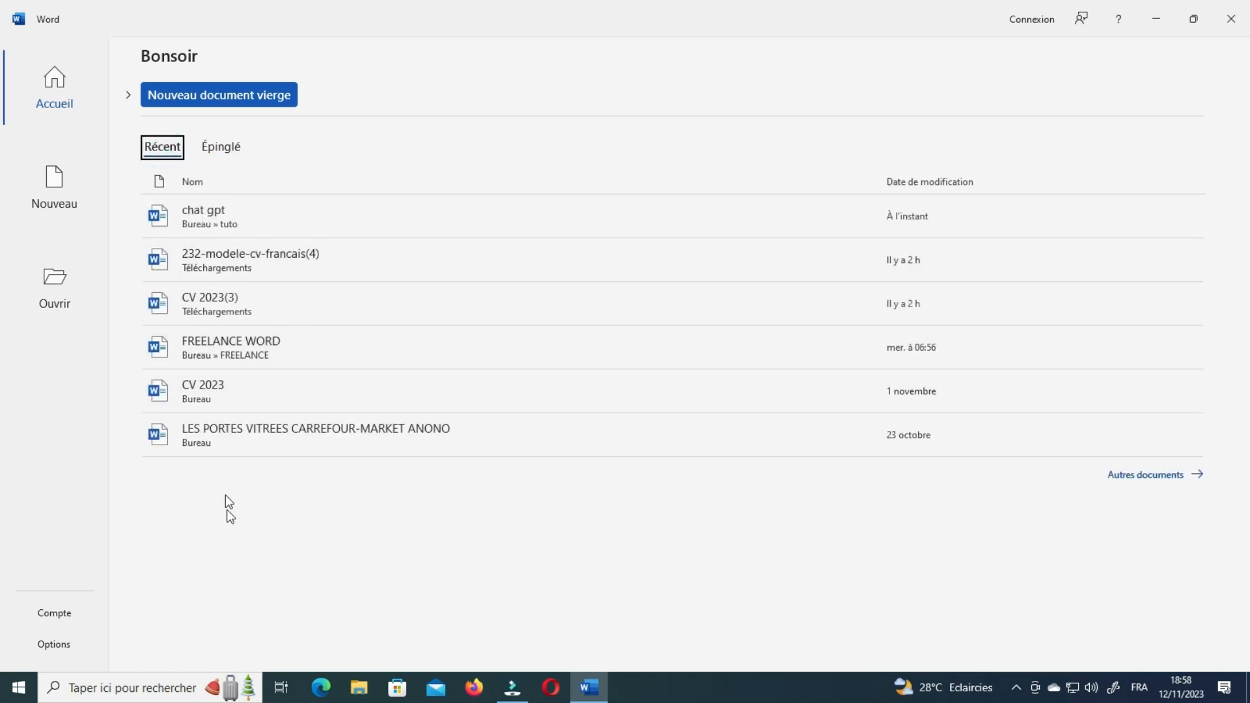
{"action": "right_click", "coordinate": [217, 435]}
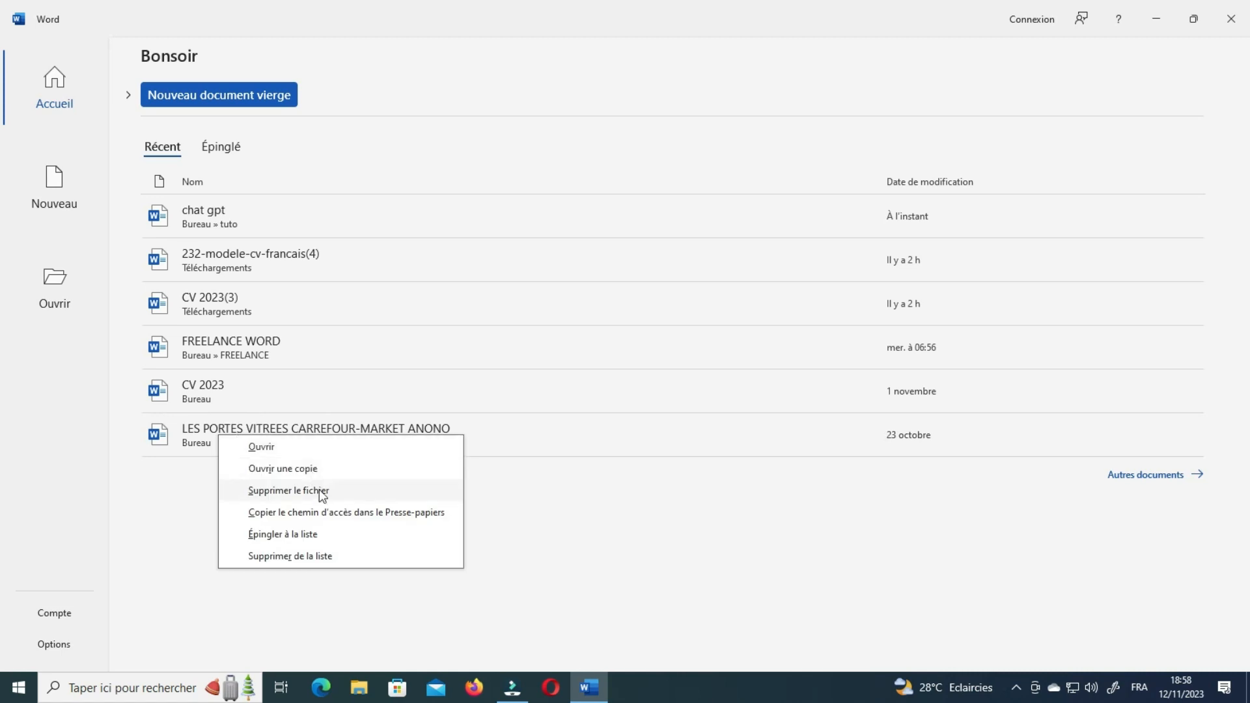
{"action": "left_click", "coordinate": [313, 534]}
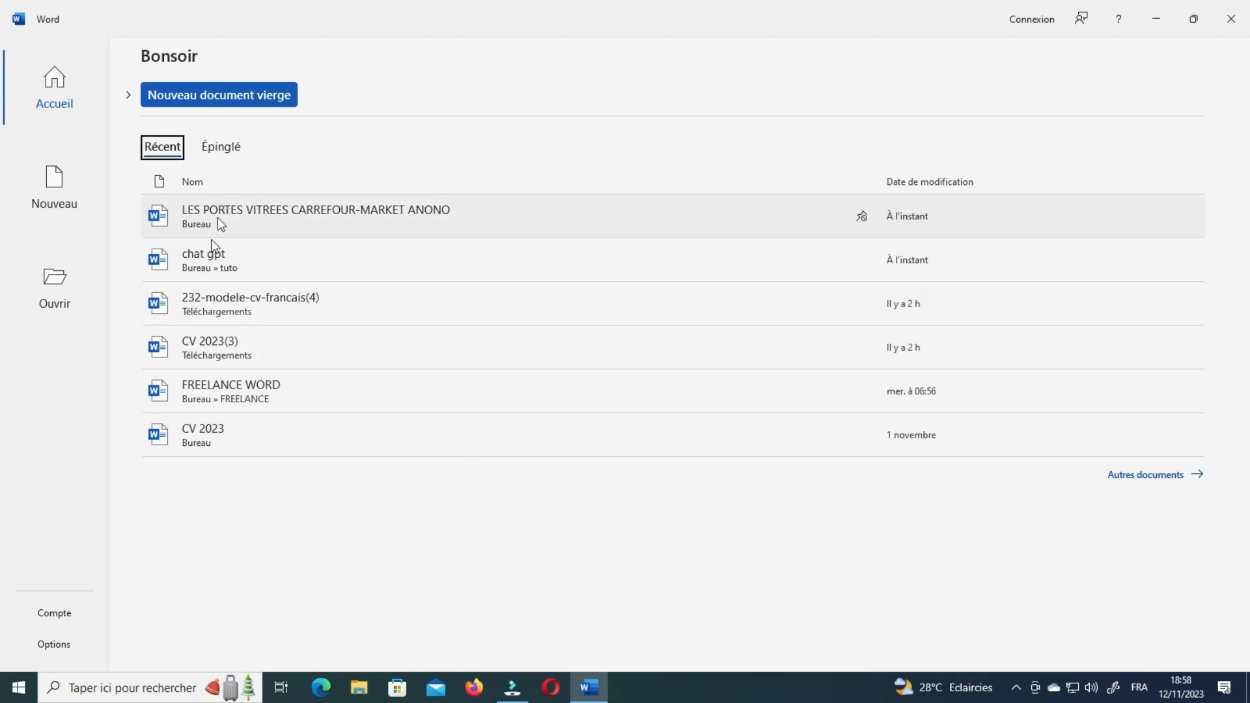
{"action": "left_click", "coordinate": [379, 603]}
{"action": "left_click", "coordinate": [219, 146]}
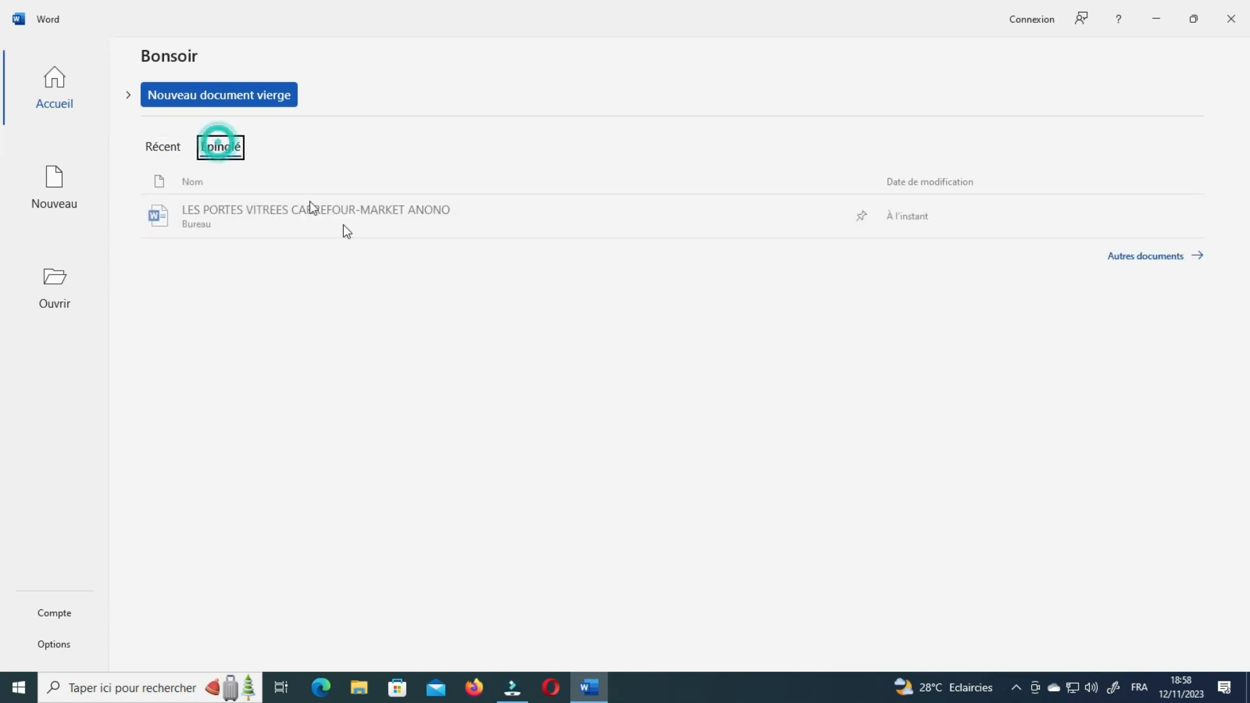
{"action": "left_click", "coordinate": [166, 148]}
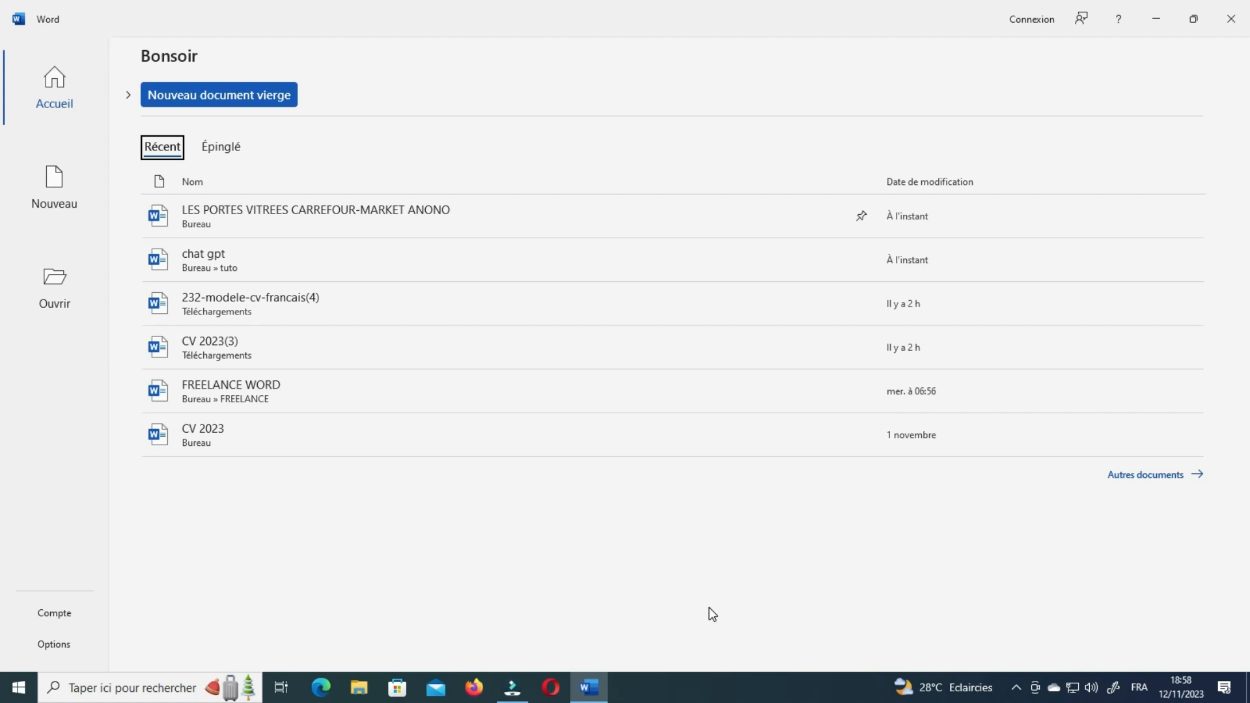
{"action": "left_click", "coordinate": [70, 104]}
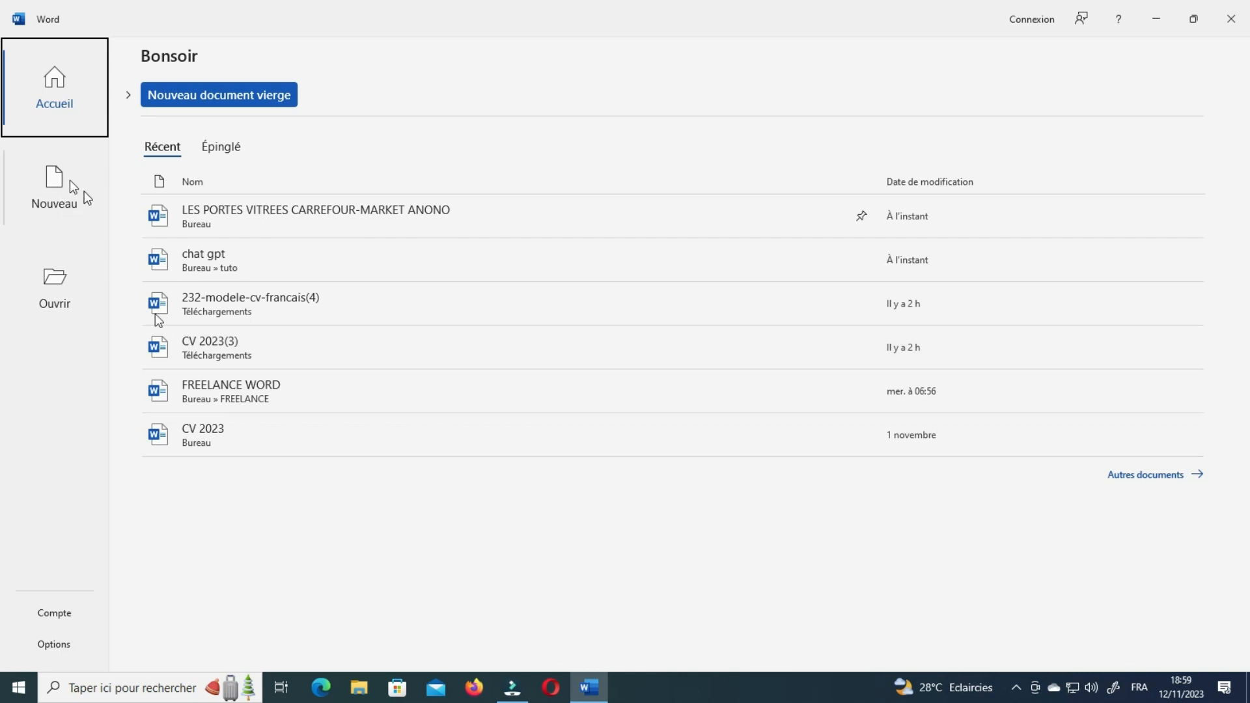
Go to the Nouveau page and scroll through its blank document and template gallery.
{"action": "left_click", "coordinate": [61, 189]}
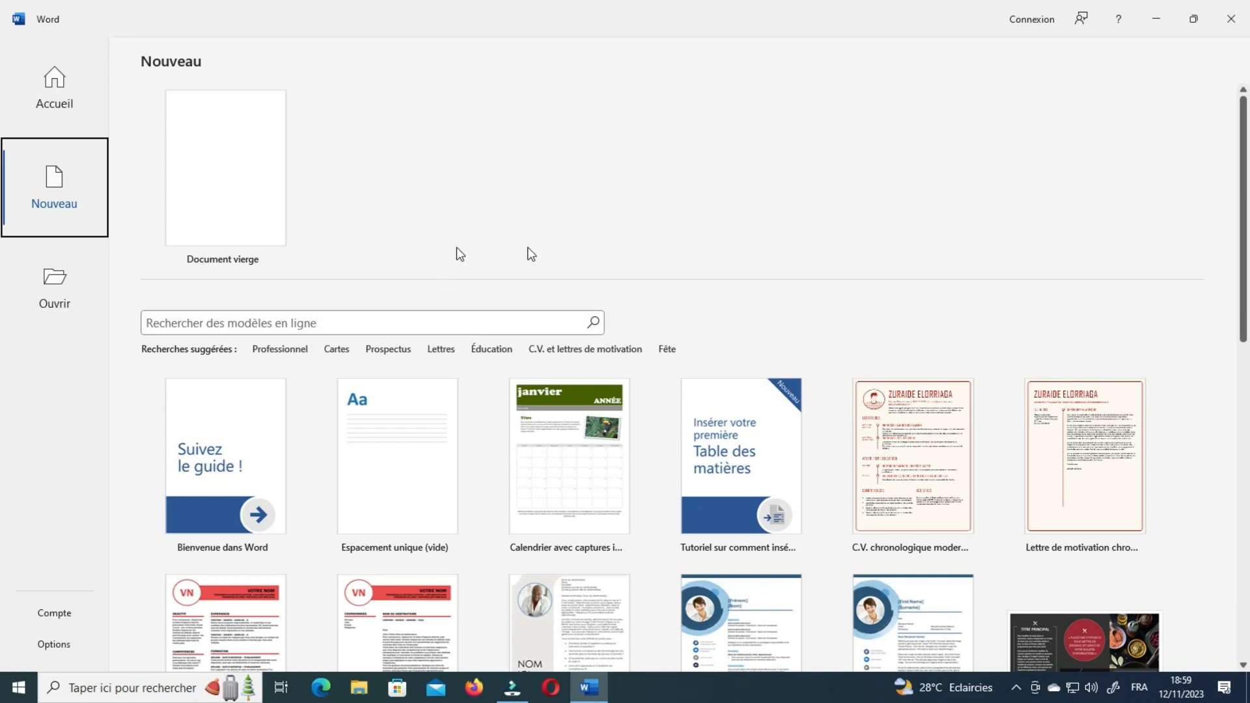
{"action": "scroll", "coordinate": [804, 486], "scroll_direction": "down", "scroll_amount": 3}
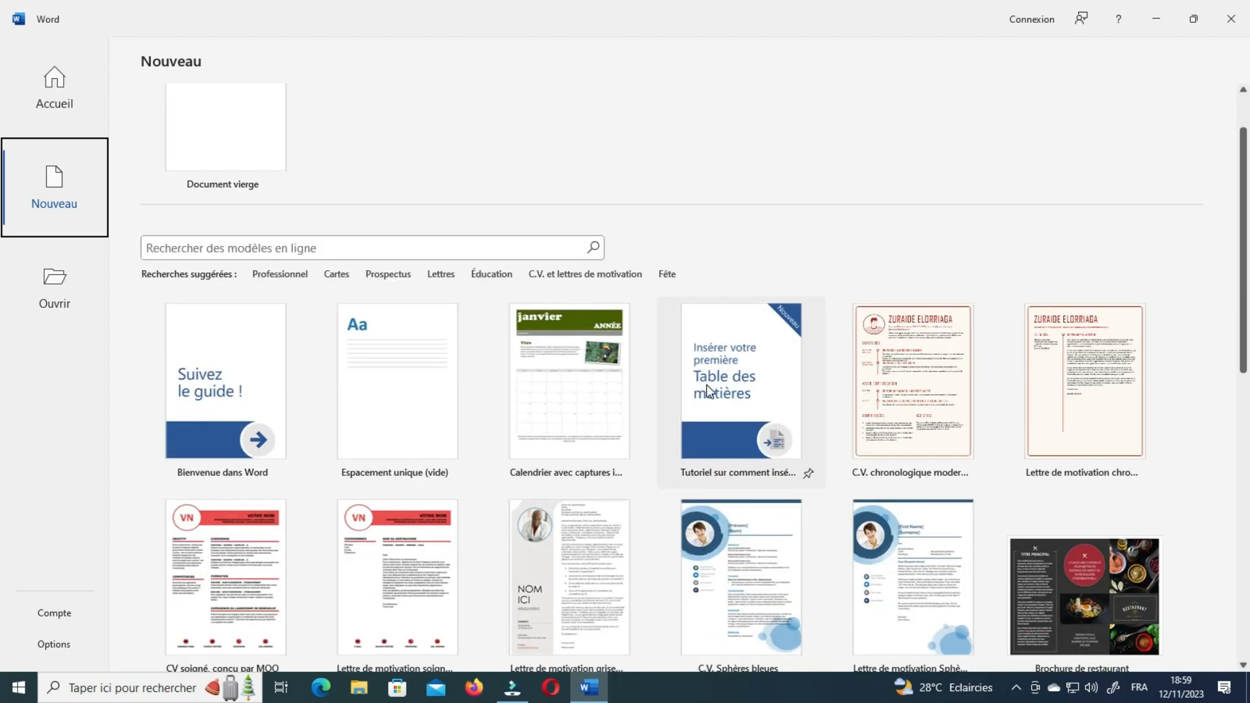
{"action": "scroll", "coordinate": [553, 523], "scroll_direction": "up", "scroll_amount": 3}
{"action": "scroll", "coordinate": [286, 482], "scroll_direction": "down", "scroll_amount": 2}
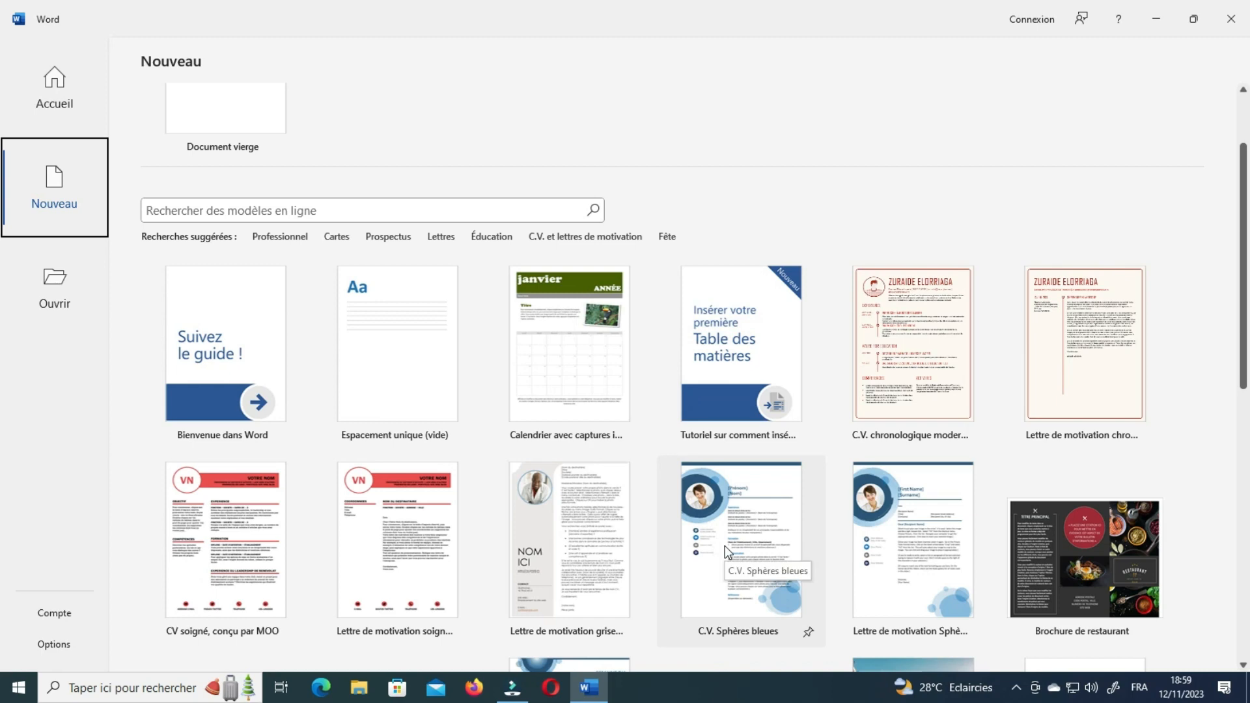
{"action": "scroll", "coordinate": [1112, 472], "scroll_direction": "down", "scroll_amount": 2}
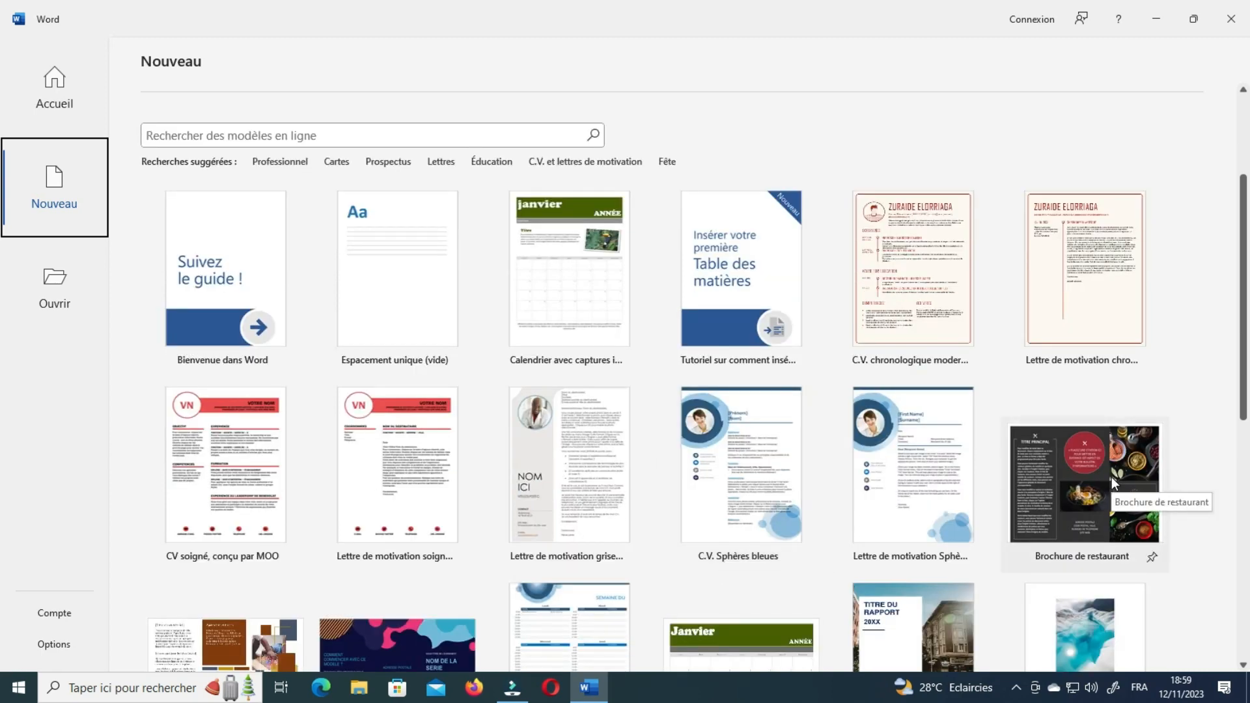
{"action": "scroll", "coordinate": [1081, 468], "scroll_direction": "down", "scroll_amount": 2}
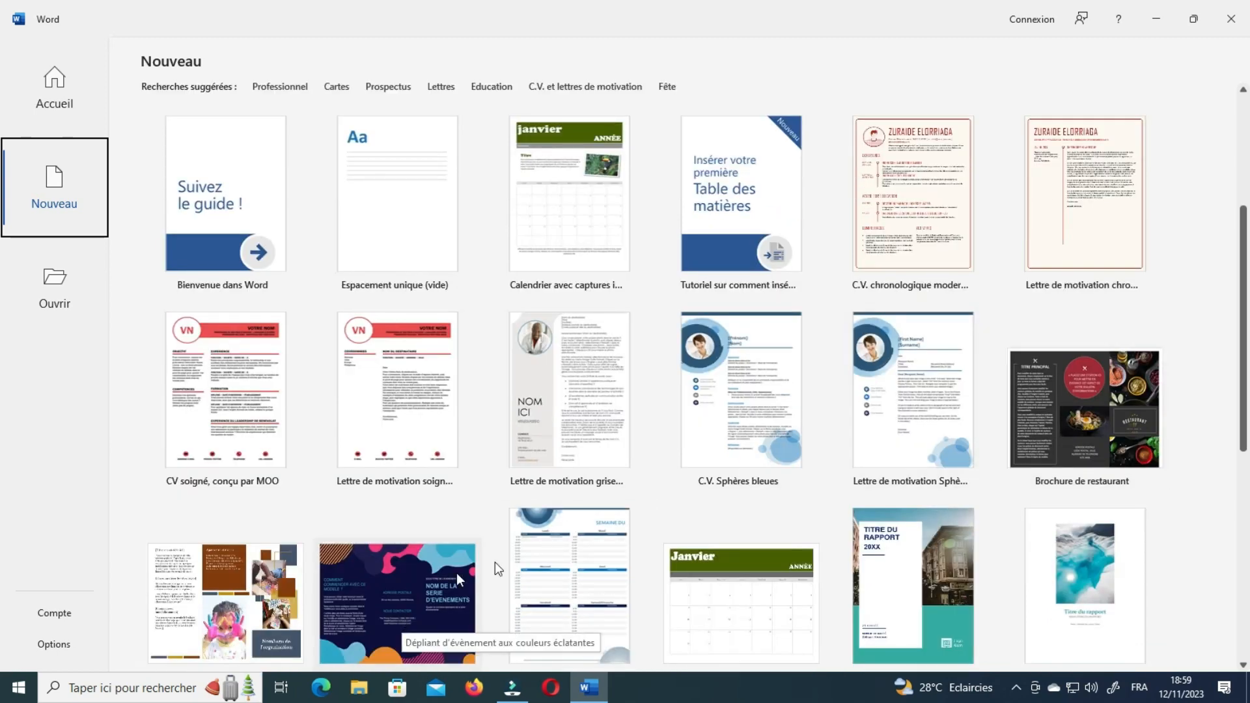
{"action": "scroll", "coordinate": [824, 527], "scroll_direction": "down", "scroll_amount": 5}
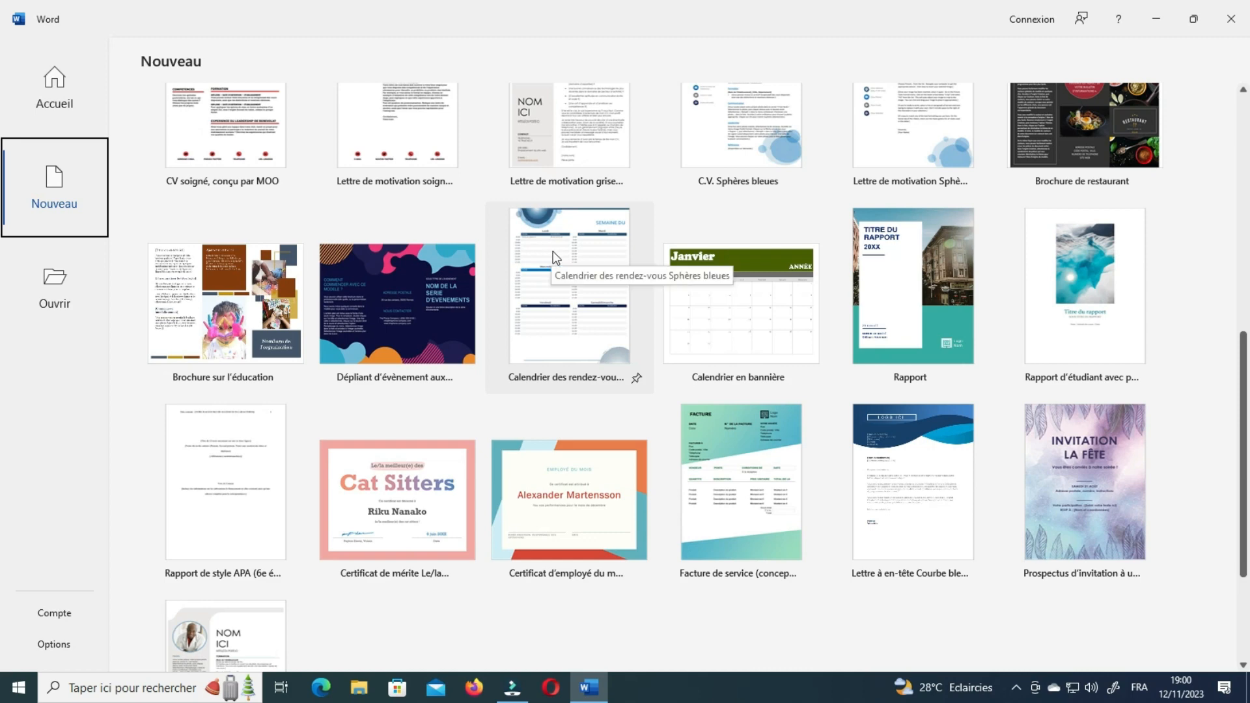
{"action": "scroll", "coordinate": [801, 482], "scroll_direction": "up", "scroll_amount": 5}
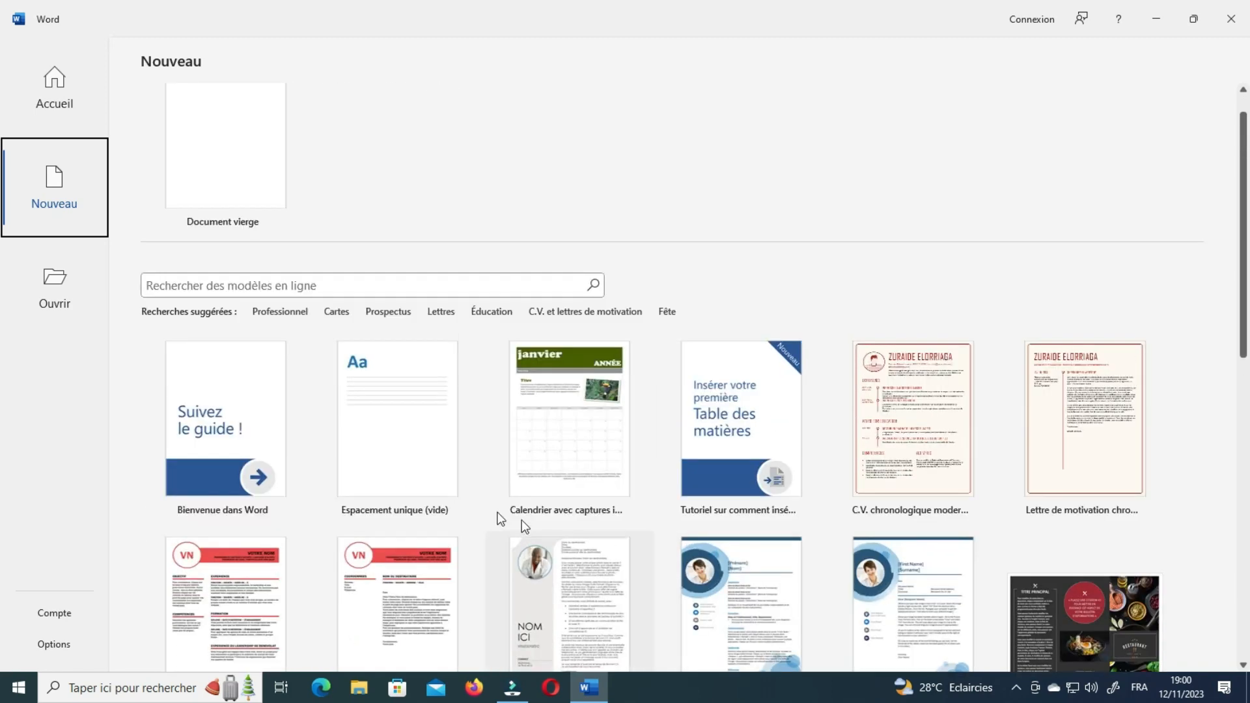
{"action": "scroll", "coordinate": [1051, 465], "scroll_direction": "down", "scroll_amount": 2}
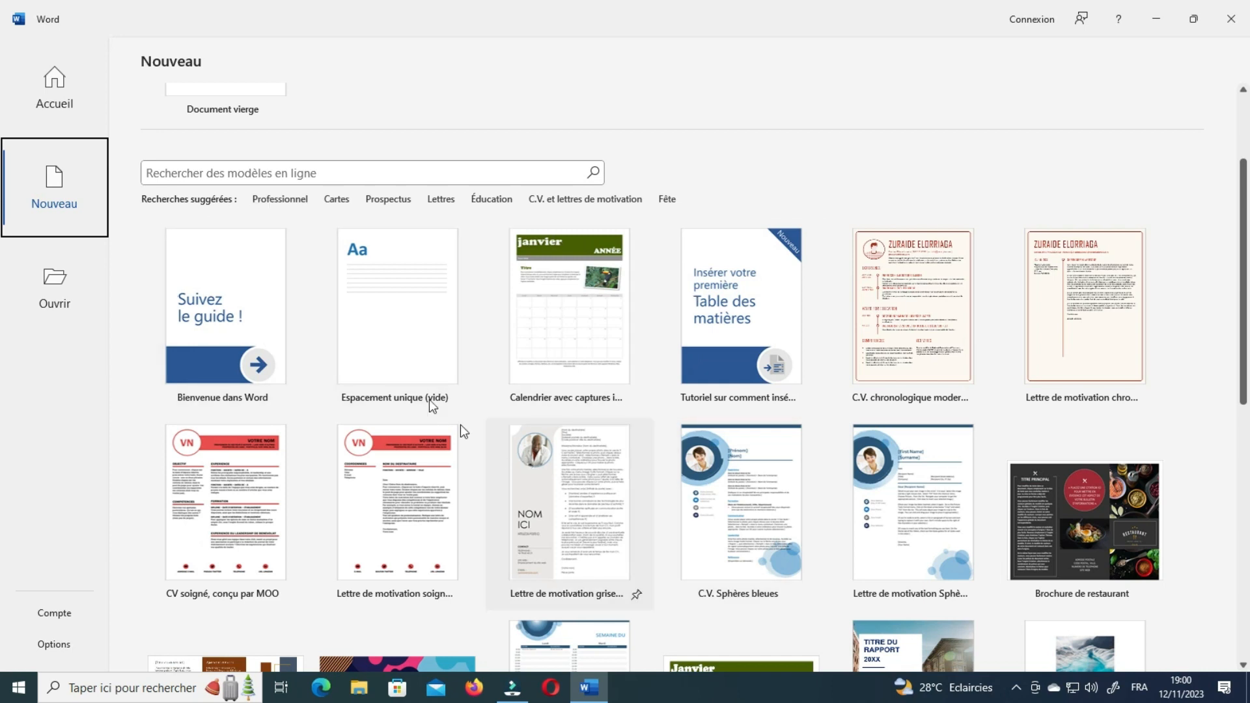
{"action": "left_click", "coordinate": [550, 198]}
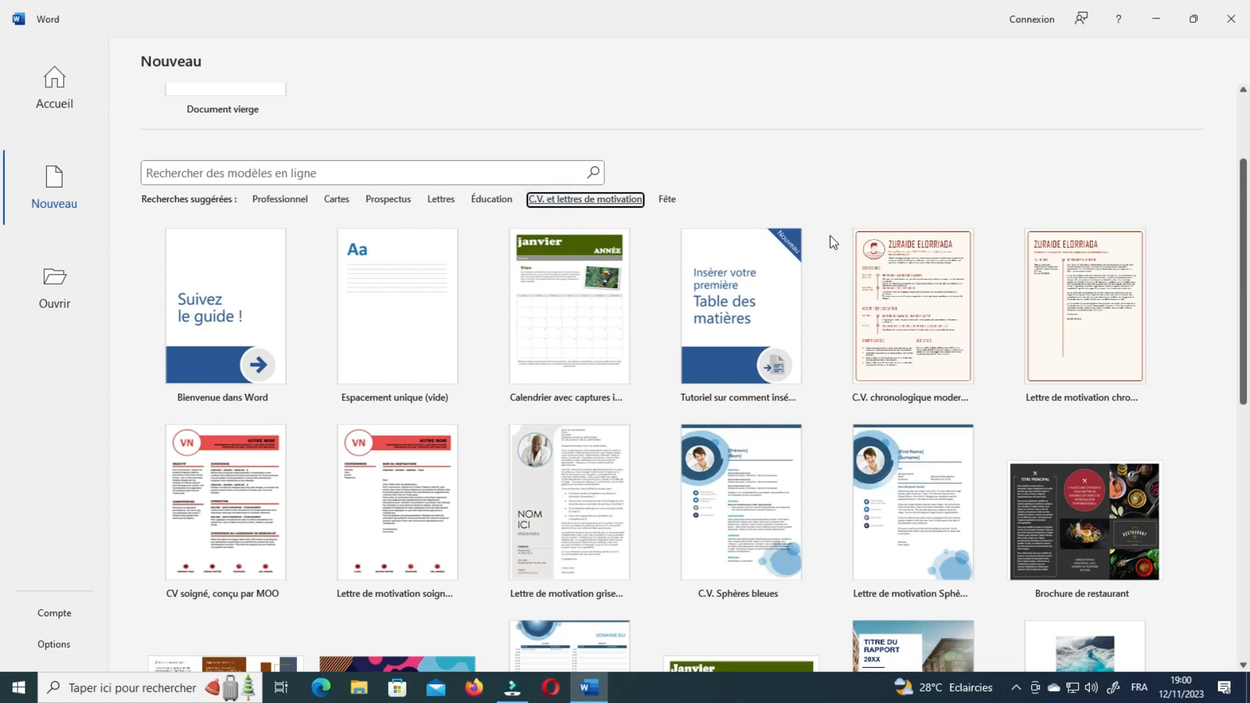
{"action": "left_click", "coordinate": [569, 199]}
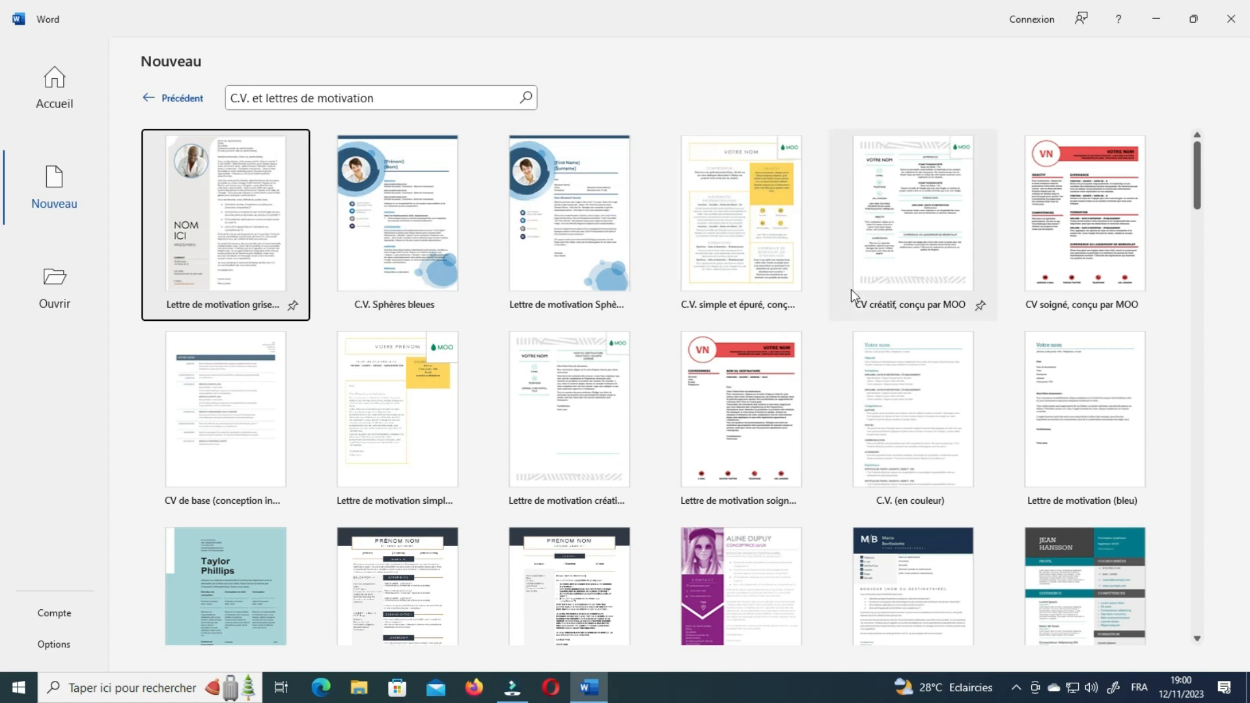
{"action": "scroll", "coordinate": [838, 603], "scroll_direction": "down", "scroll_amount": 3}
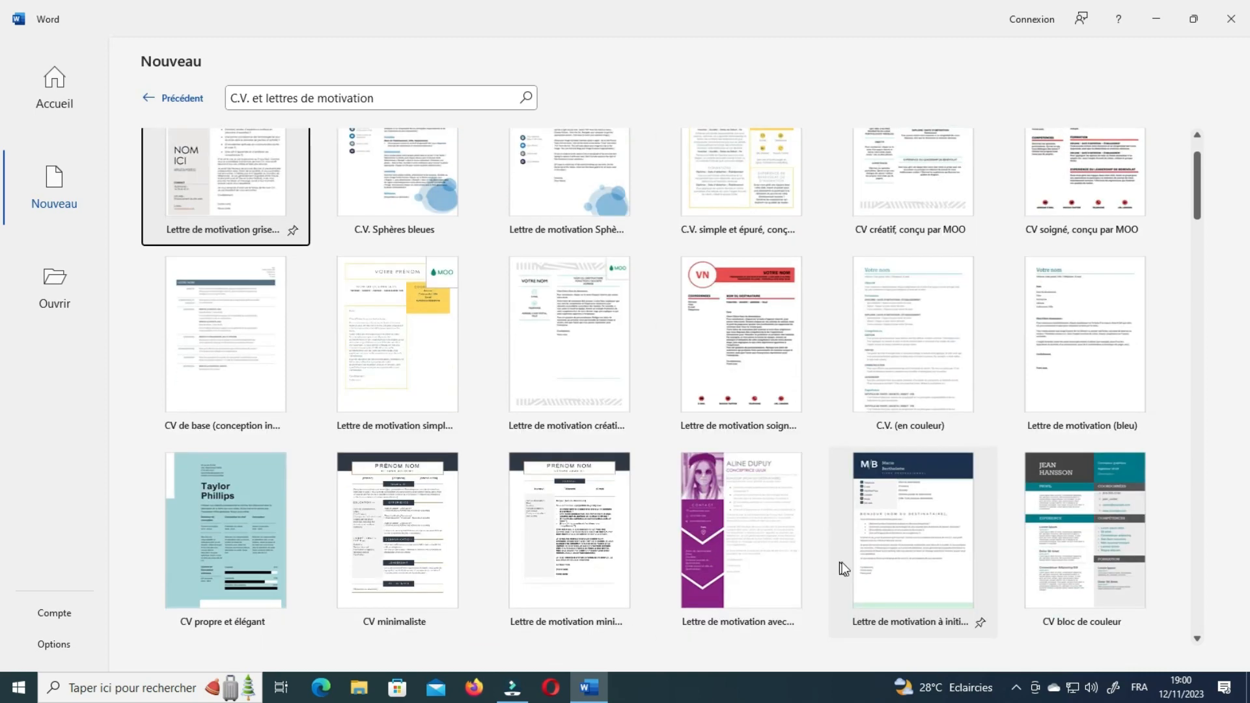
{"action": "scroll", "coordinate": [948, 431], "scroll_direction": "down", "scroll_amount": 2}
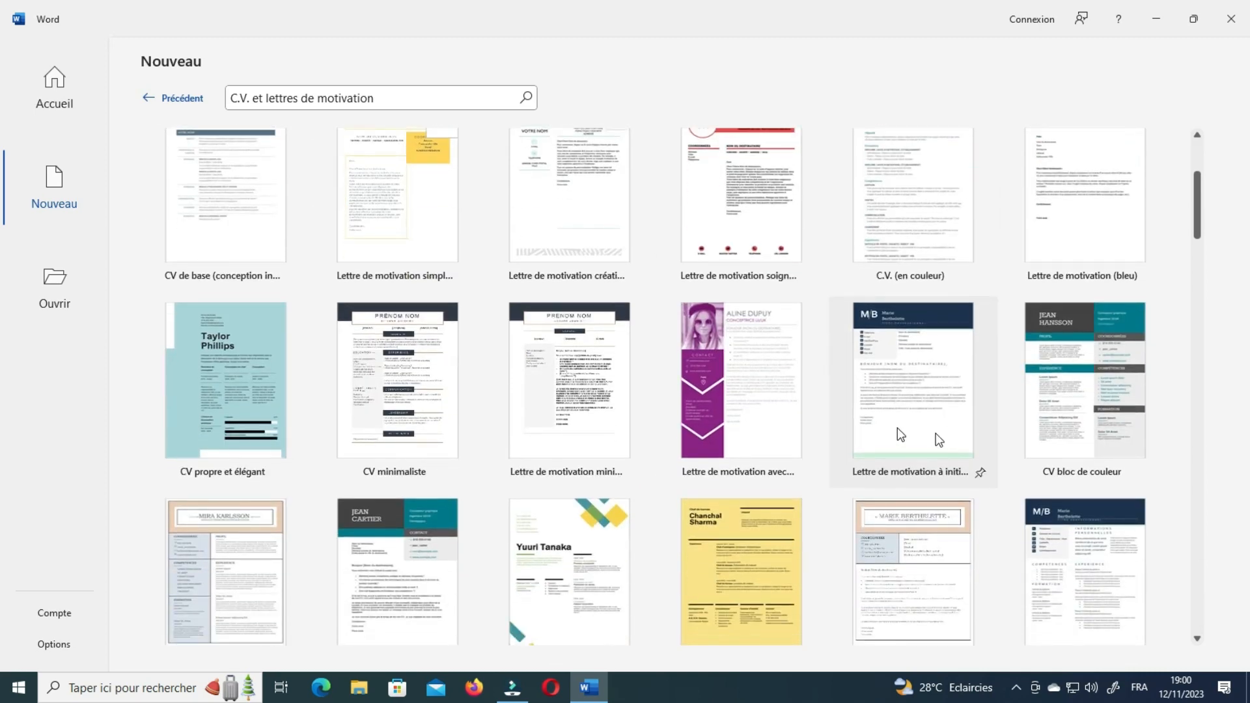
{"action": "scroll", "coordinate": [897, 428], "scroll_direction": "down", "scroll_amount": 2}
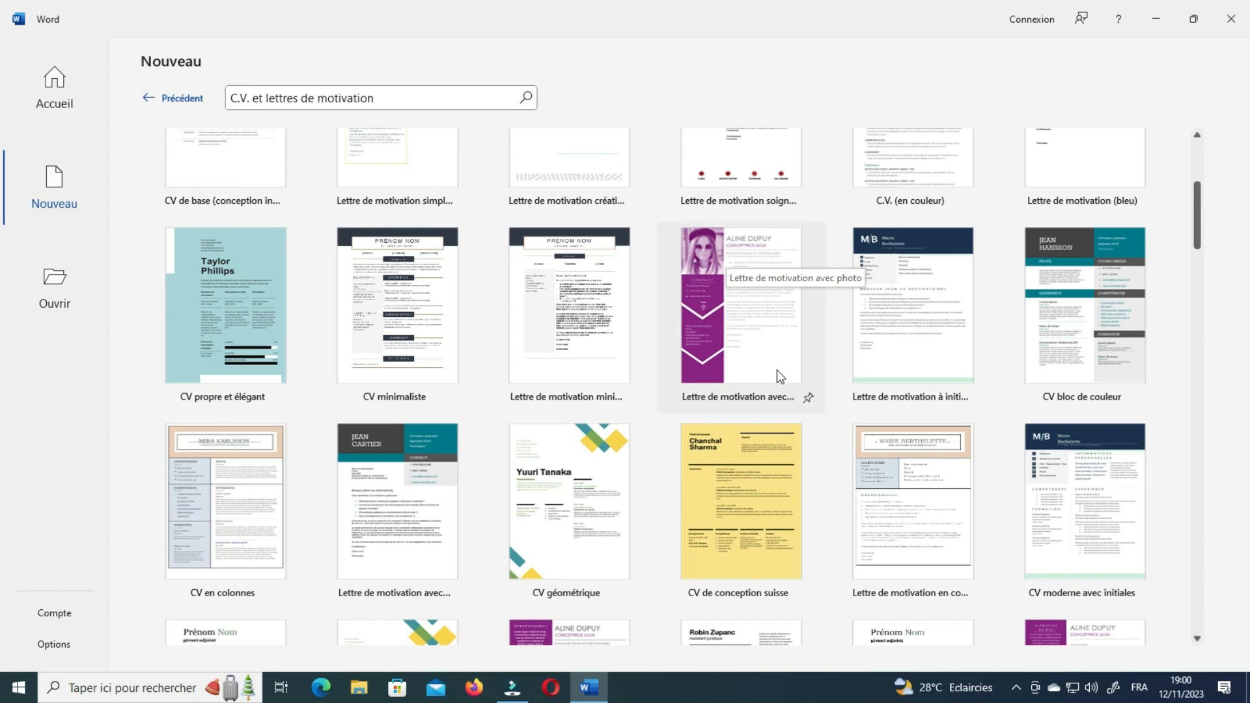
{"action": "scroll", "coordinate": [761, 390], "scroll_direction": "down", "scroll_amount": 2}
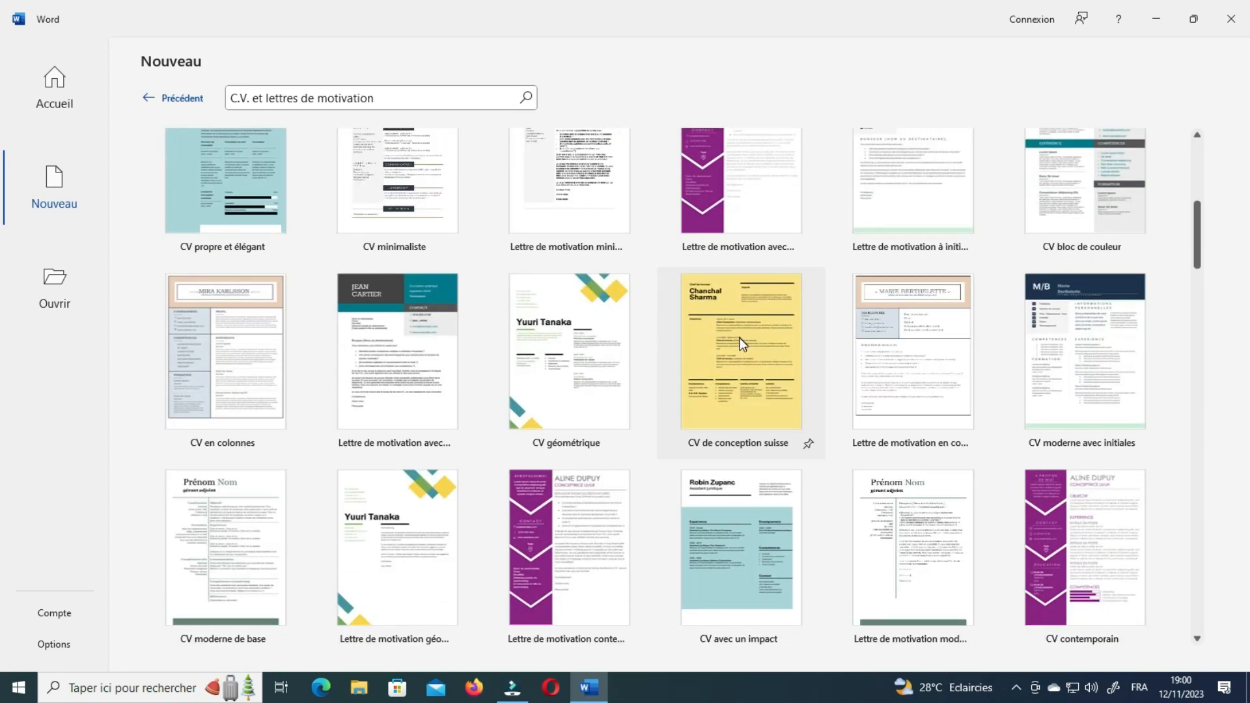
{"action": "scroll", "coordinate": [823, 434], "scroll_direction": "down", "scroll_amount": 1}
{"action": "scroll", "coordinate": [1014, 456], "scroll_direction": "down", "scroll_amount": 2}
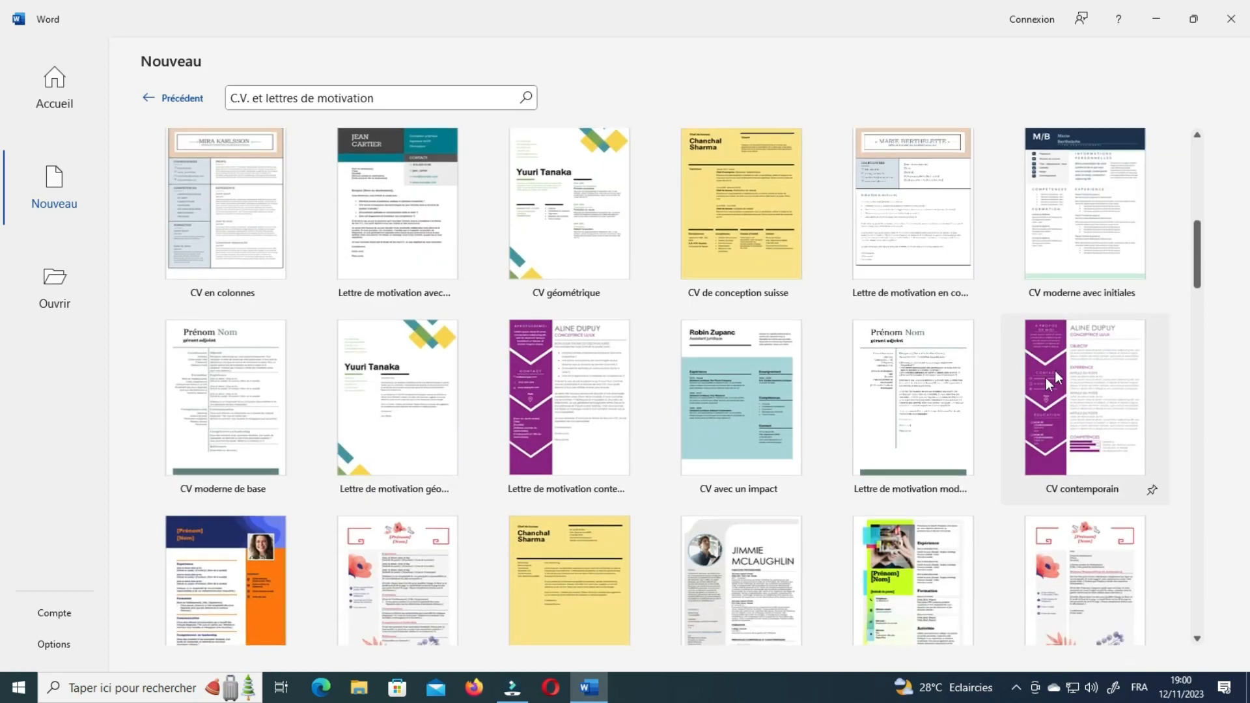
{"action": "scroll", "coordinate": [966, 495], "scroll_direction": "down", "scroll_amount": 6}
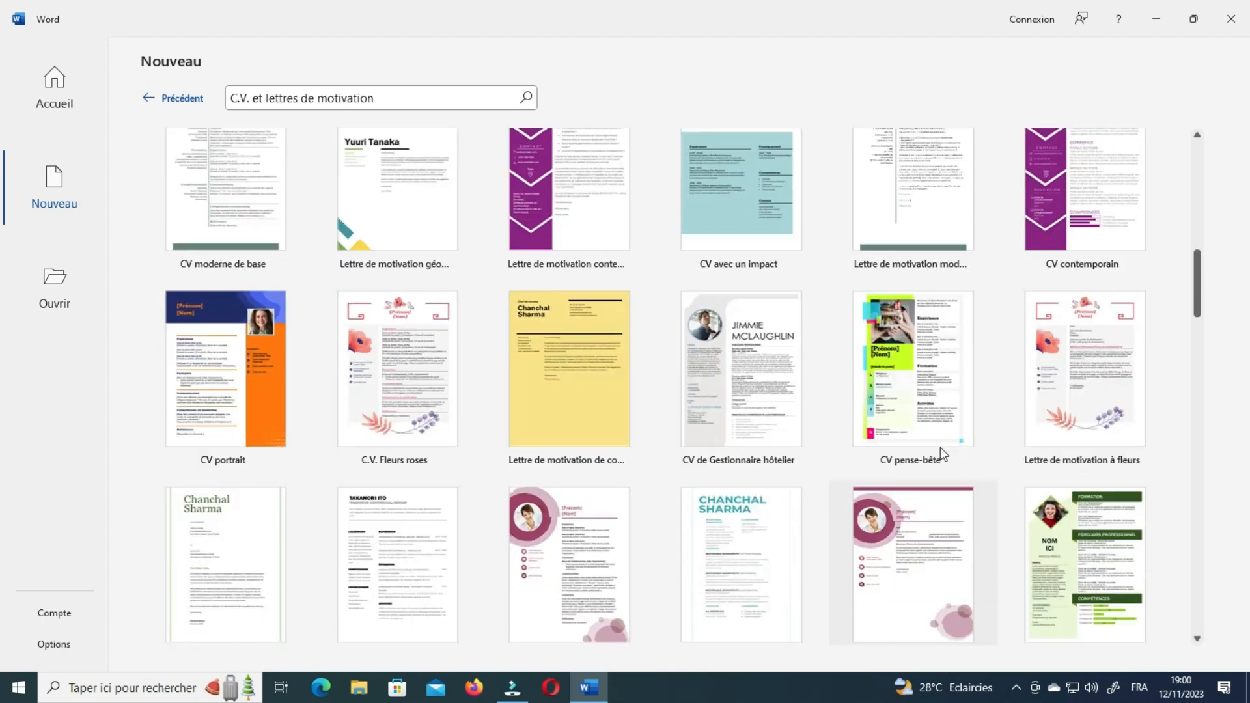
{"action": "scroll", "coordinate": [894, 482], "scroll_direction": "down", "scroll_amount": 5}
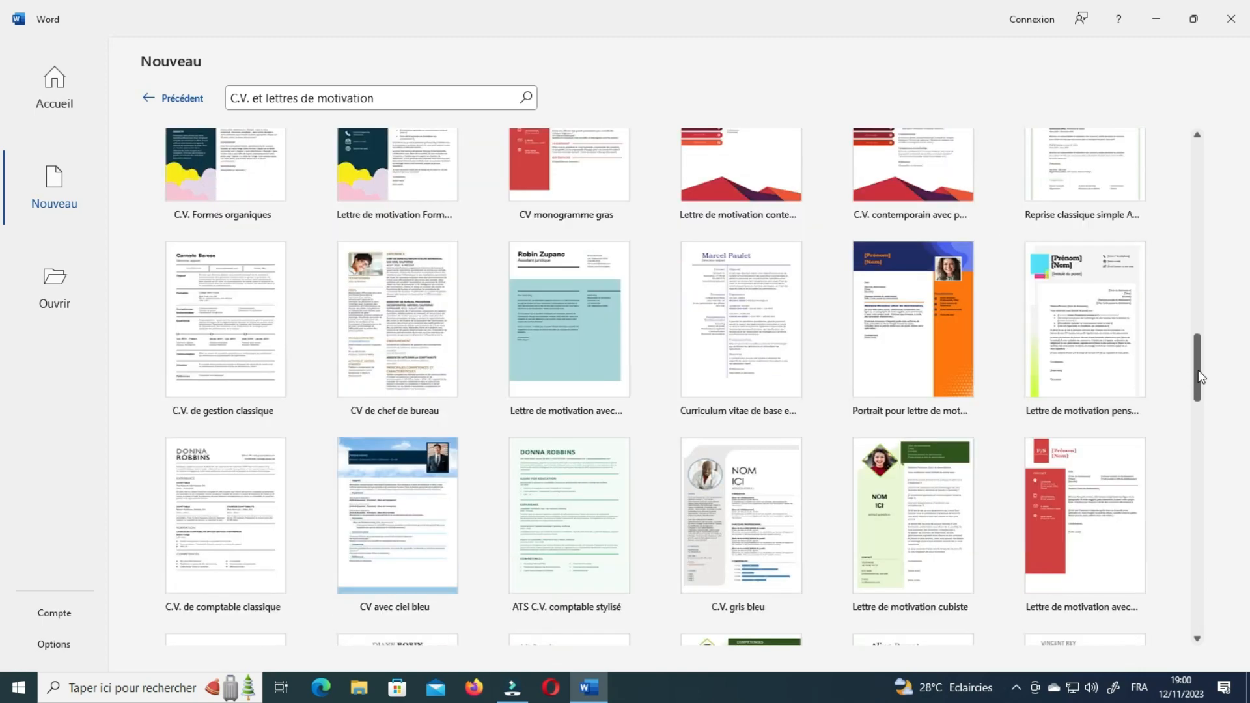
{"action": "left_click_drag", "start_coordinate": [1198, 369], "coordinate": [1205, 508]}
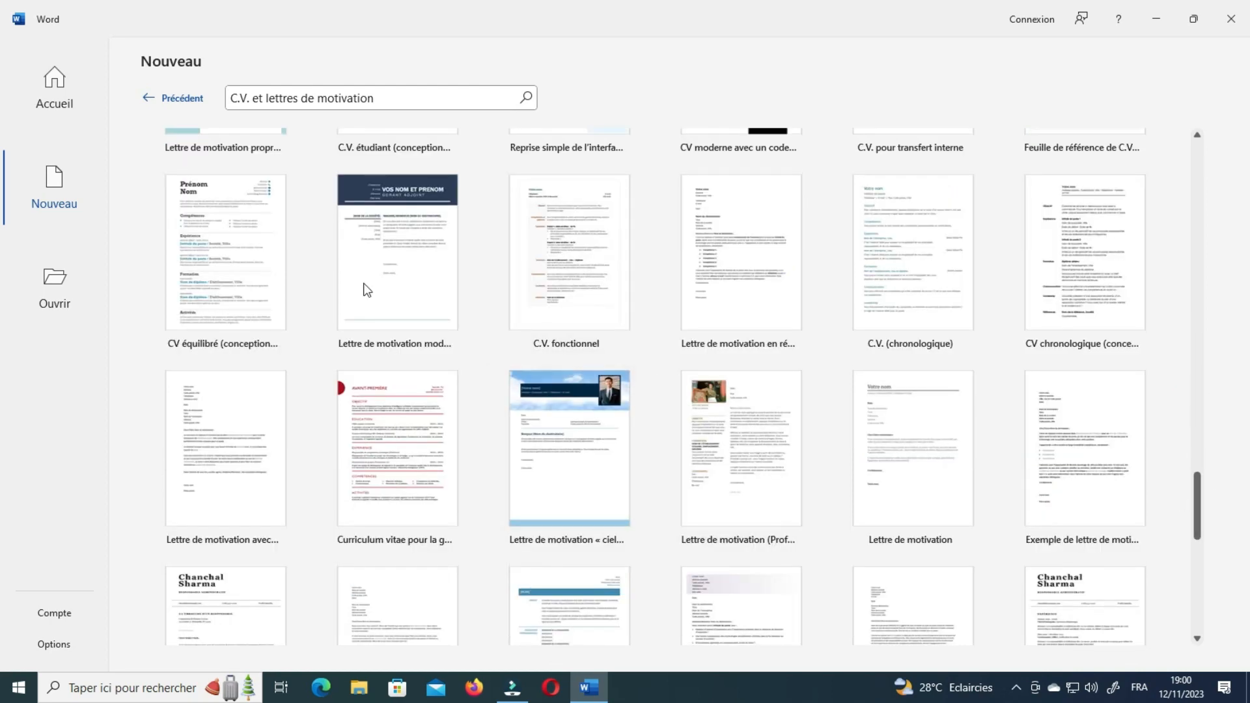
{"action": "scroll", "coordinate": [866, 459], "scroll_direction": "down", "scroll_amount": 2}
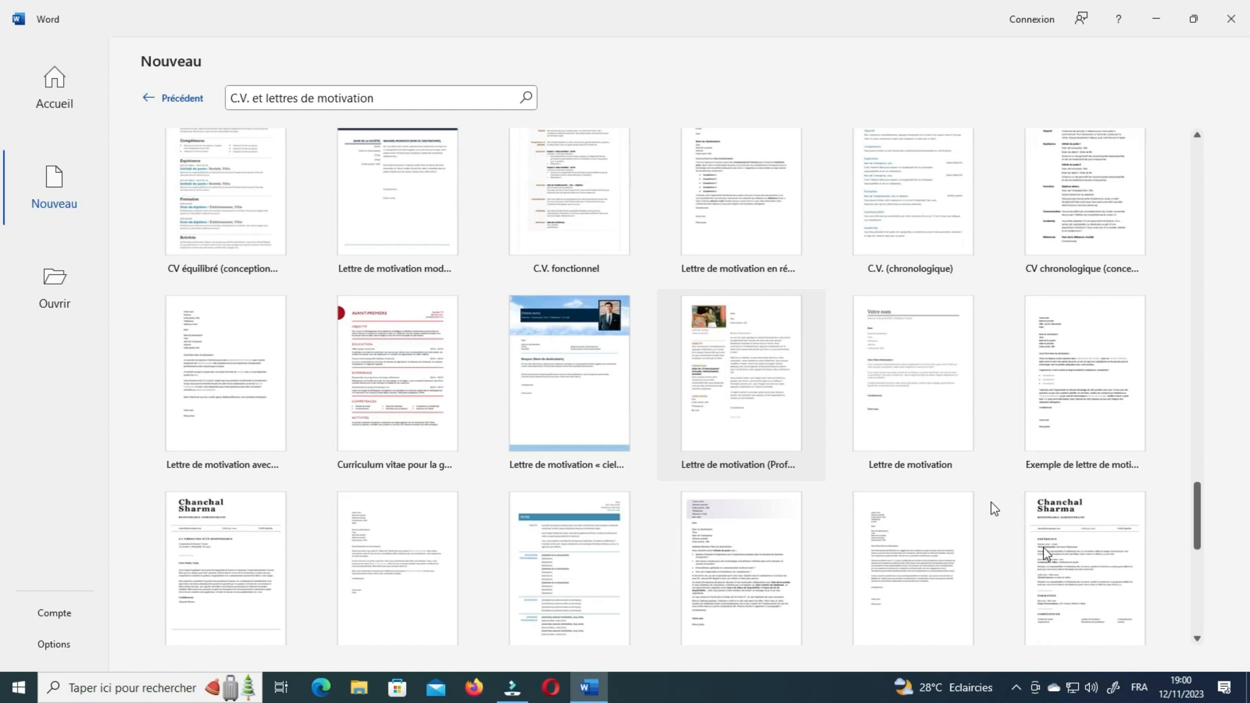
{"action": "scroll", "coordinate": [991, 502], "scroll_direction": "down", "scroll_amount": 6}
{"action": "left_click_drag", "start_coordinate": [1198, 586], "coordinate": [1202, 632]}
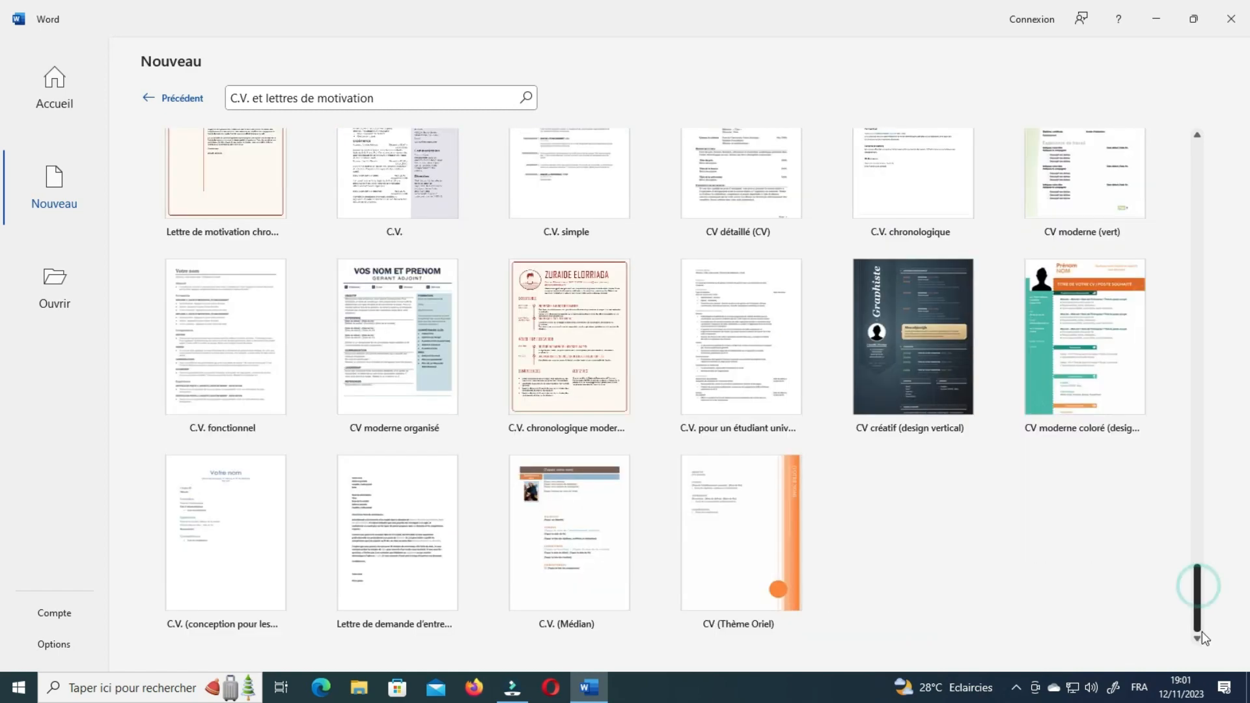
{"action": "scroll", "coordinate": [936, 492], "scroll_direction": "up", "scroll_amount": 4}
{"action": "scroll", "coordinate": [937, 492], "scroll_direction": "down", "scroll_amount": 3}
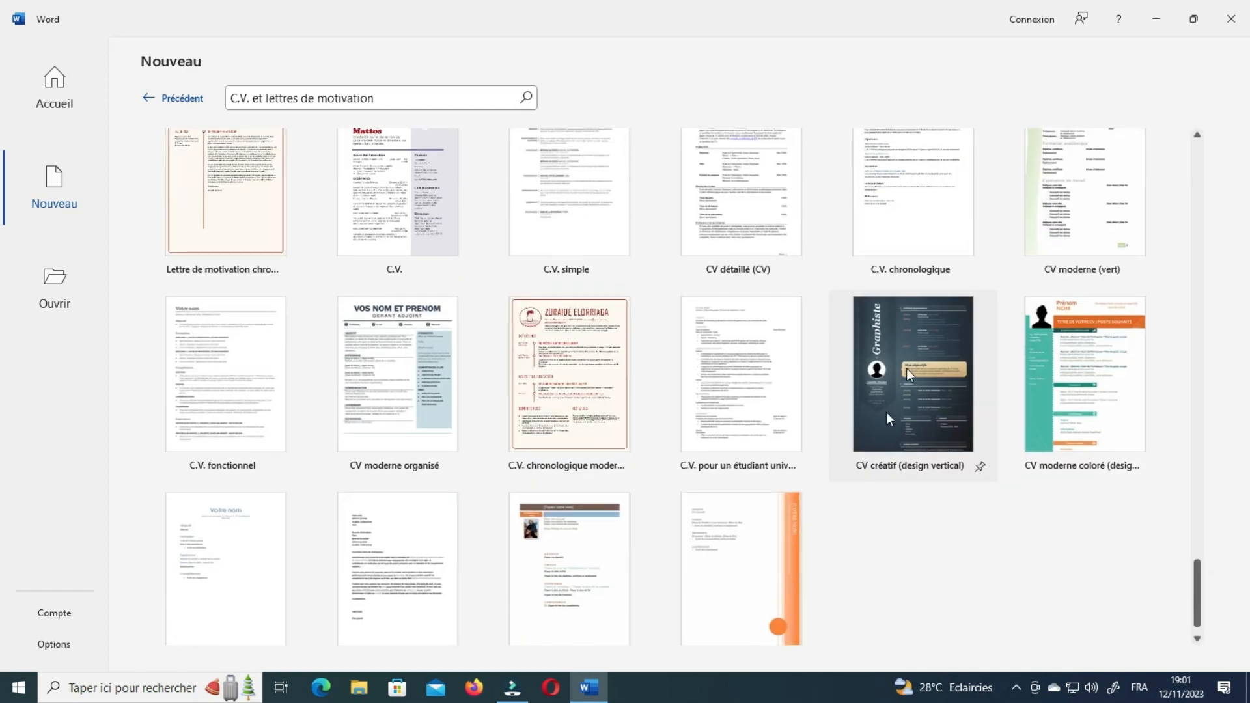
{"action": "scroll", "coordinate": [773, 521], "scroll_direction": "up", "scroll_amount": 11}
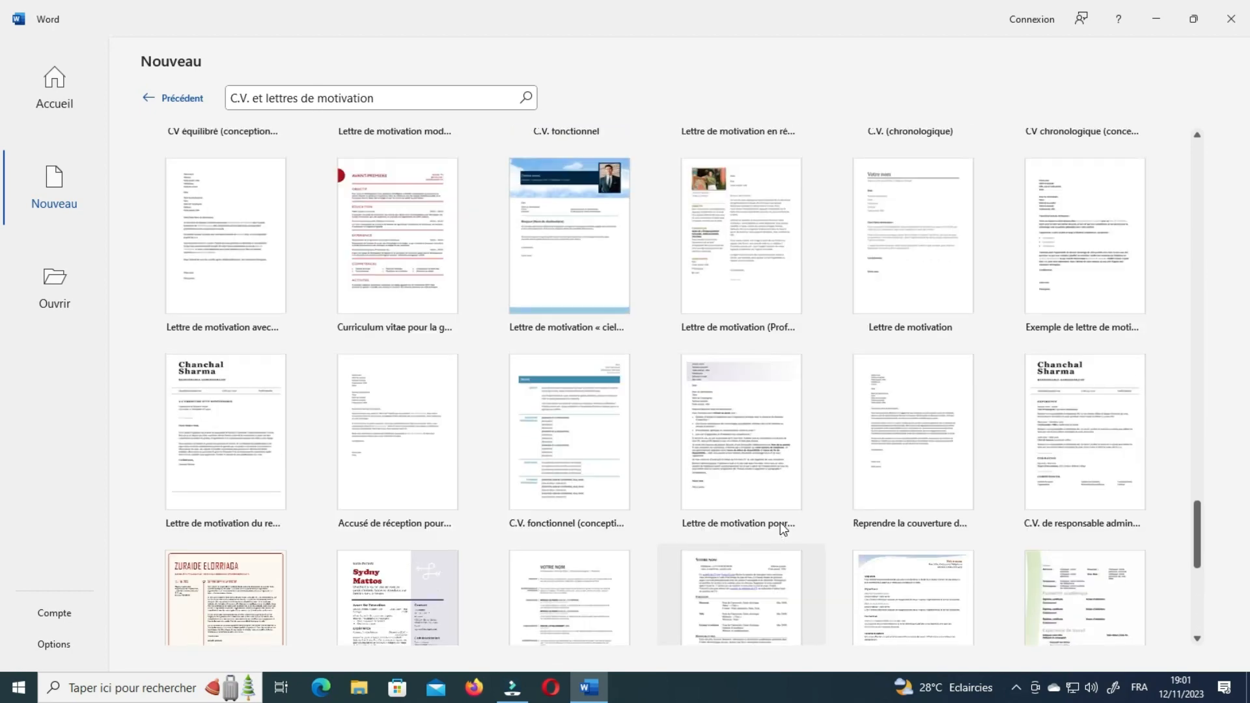
{"action": "scroll", "coordinate": [780, 523], "scroll_direction": "up", "scroll_amount": 13}
{"action": "scroll", "coordinate": [828, 541], "scroll_direction": "up", "scroll_amount": 10}
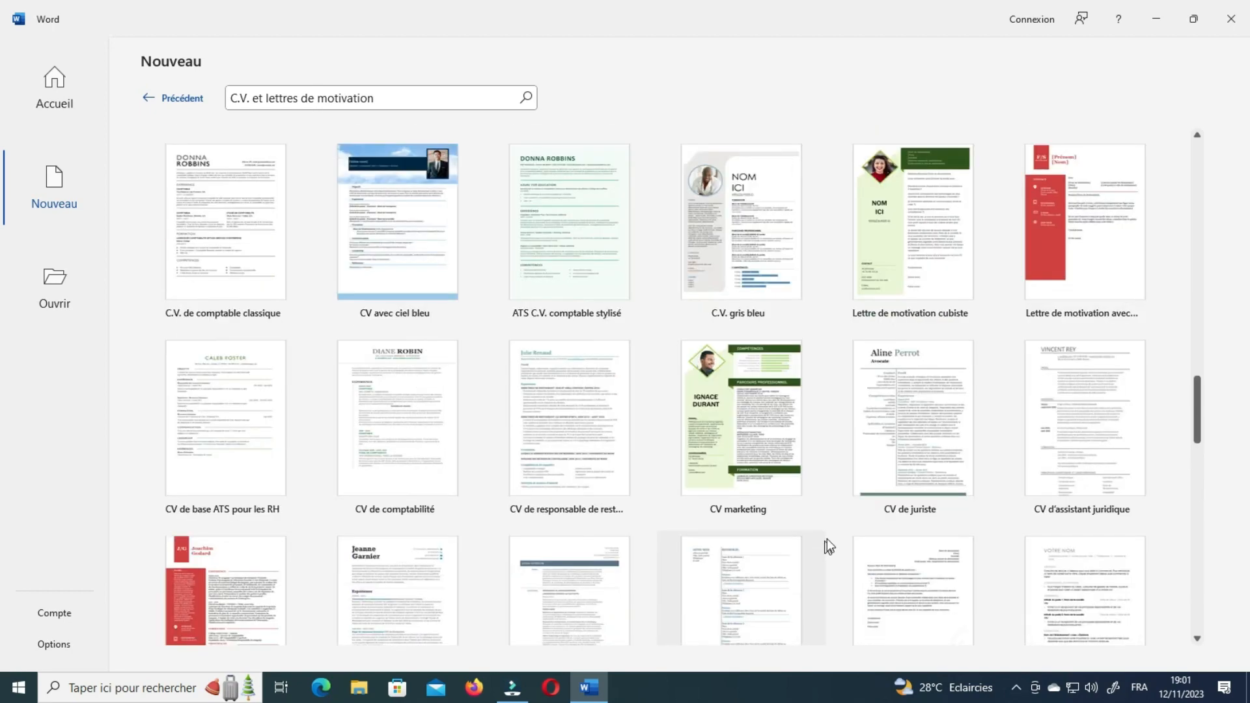
{"action": "scroll", "coordinate": [843, 546], "scroll_direction": "up", "scroll_amount": 15}
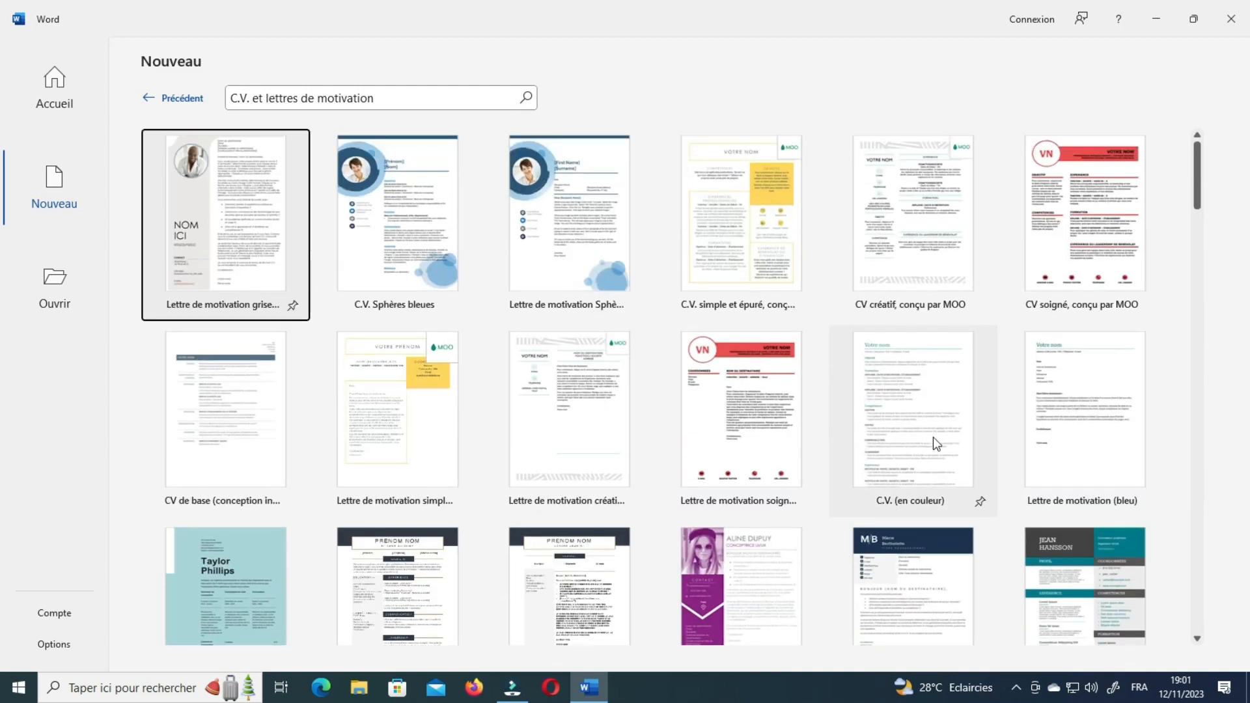
Return to the main New page and browse the Fête party template results.
{"action": "left_click", "coordinate": [153, 100]}
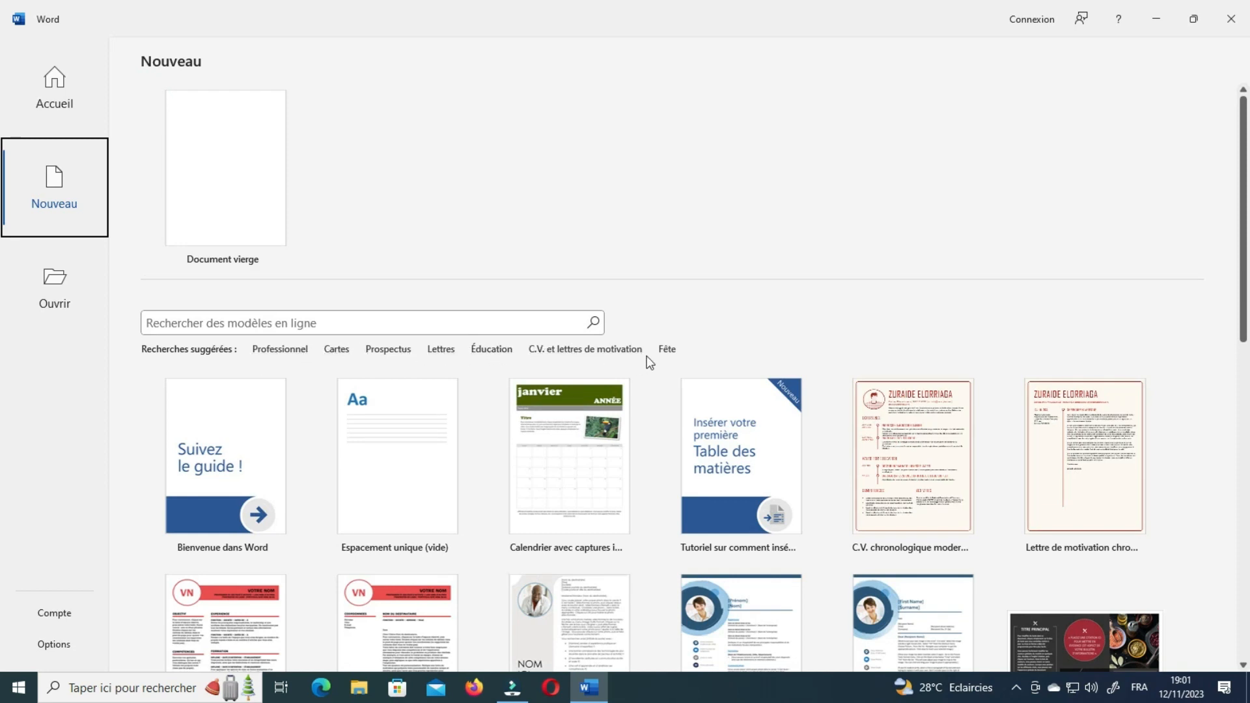
{"action": "left_click", "coordinate": [666, 351]}
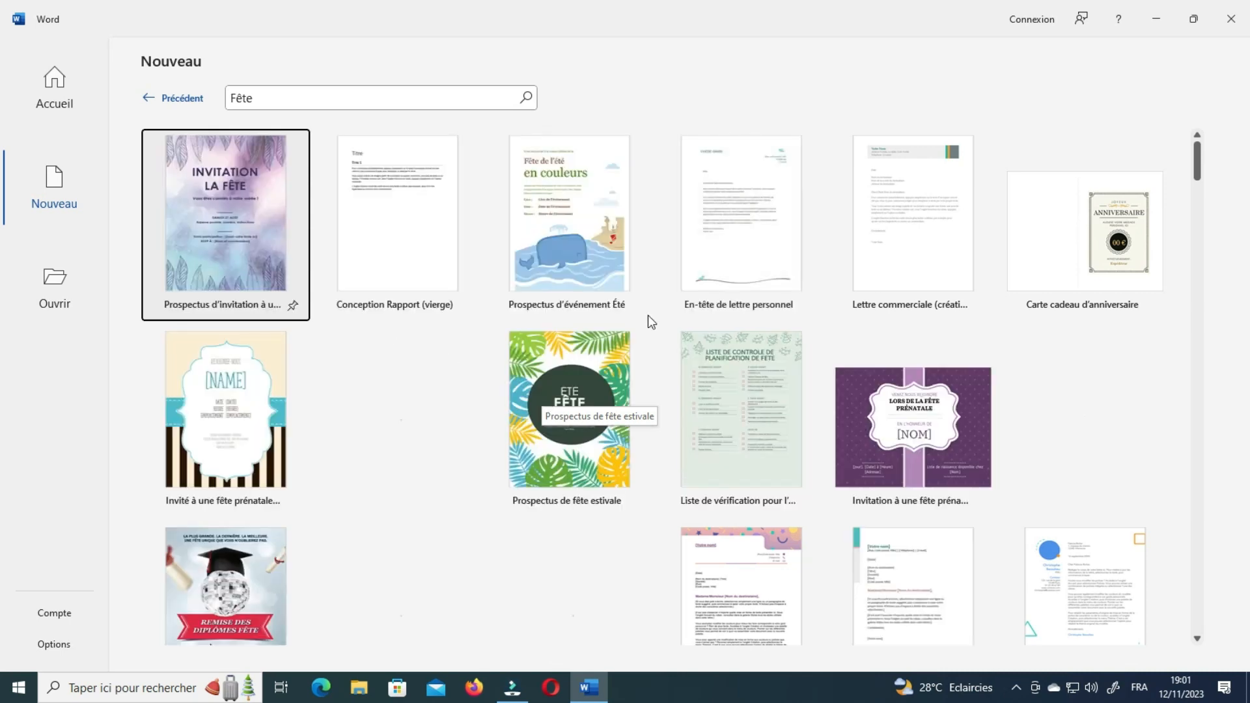
{"action": "scroll", "coordinate": [601, 508], "scroll_direction": "down", "scroll_amount": 3}
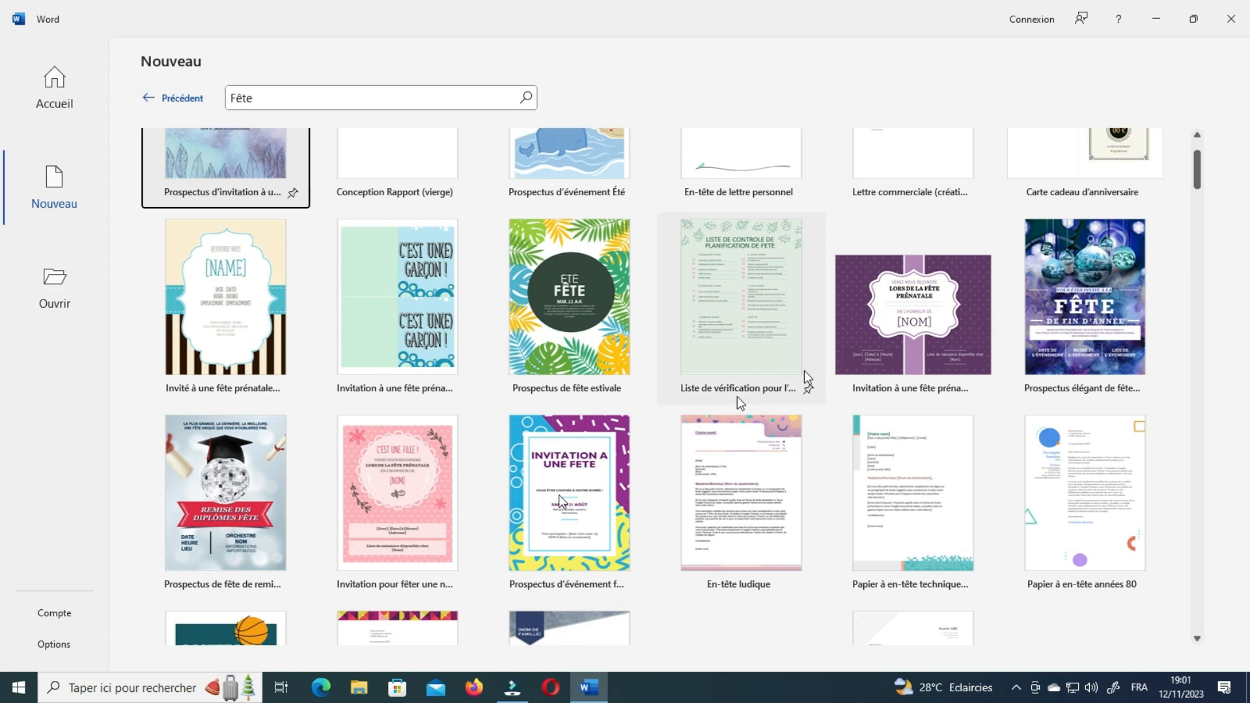
{"action": "scroll", "coordinate": [738, 444], "scroll_direction": "down", "scroll_amount": 3}
{"action": "scroll", "coordinate": [737, 445], "scroll_direction": "down", "scroll_amount": 3}
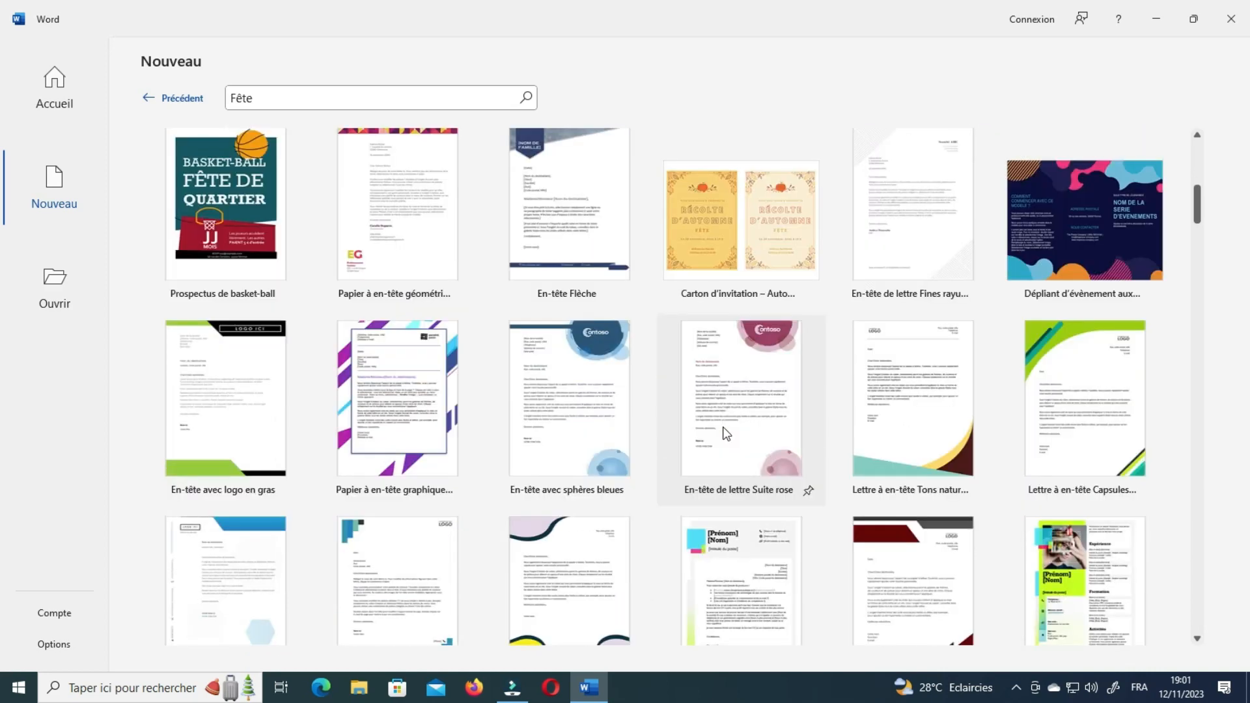
{"action": "scroll", "coordinate": [729, 435], "scroll_direction": "down", "scroll_amount": 3}
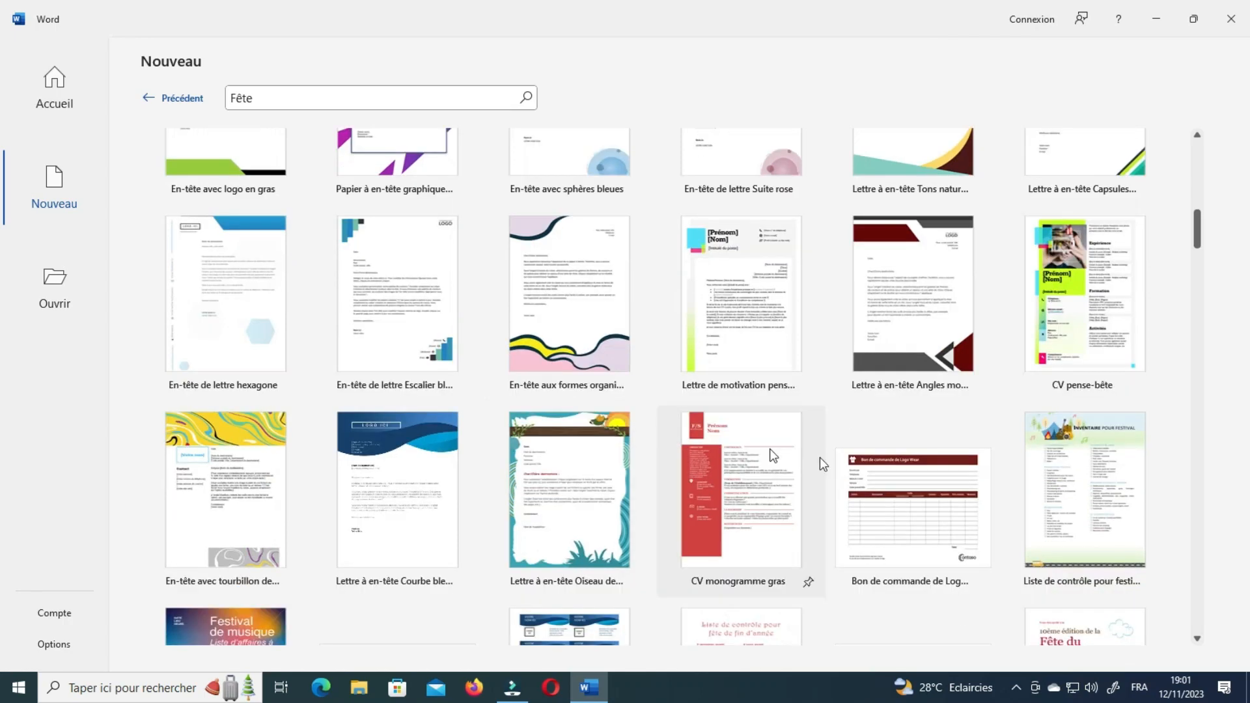
{"action": "scroll", "coordinate": [815, 461], "scroll_direction": "down", "scroll_amount": 3}
{"action": "scroll", "coordinate": [814, 461], "scroll_direction": "down", "scroll_amount": 3}
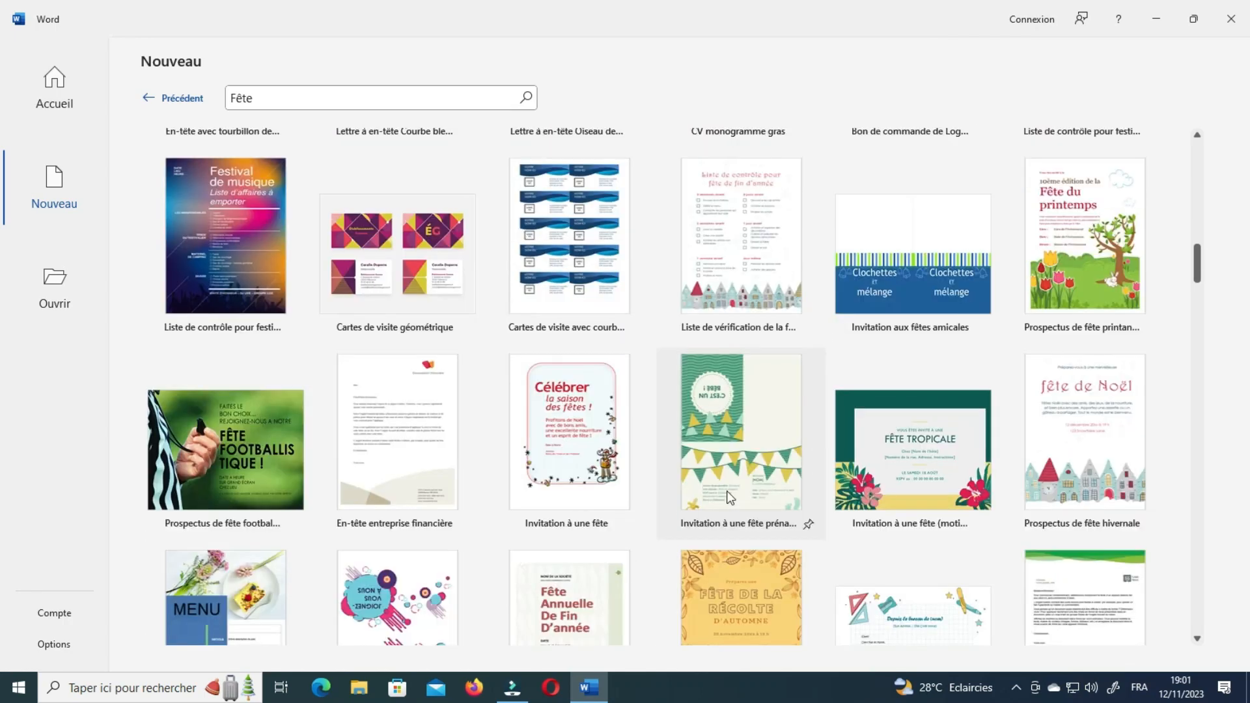
{"action": "scroll", "coordinate": [790, 413], "scroll_direction": "down", "scroll_amount": 1}
{"action": "scroll", "coordinate": [692, 378], "scroll_direction": "up", "scroll_amount": 5}
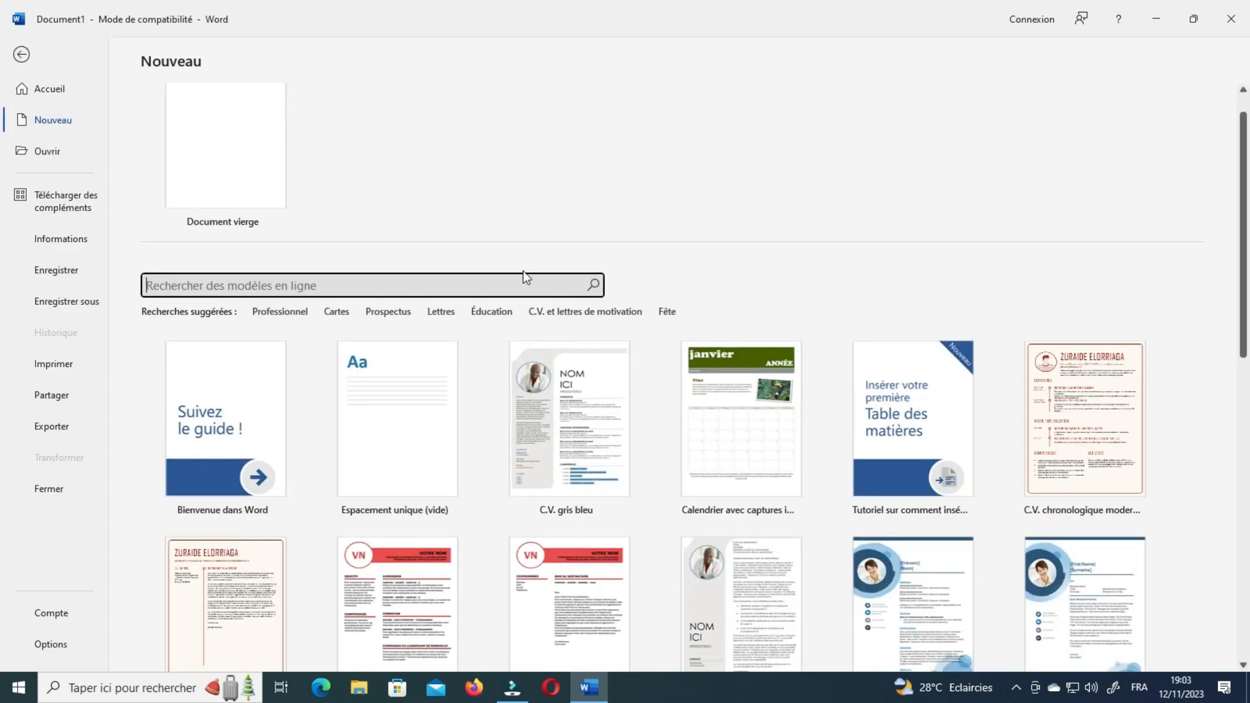
Search the online templates for 'noël'.
{"action": "left_click", "coordinate": [366, 288]}
{"action": "scroll", "coordinate": [371, 290], "scroll_direction": "up", "scroll_amount": 1}
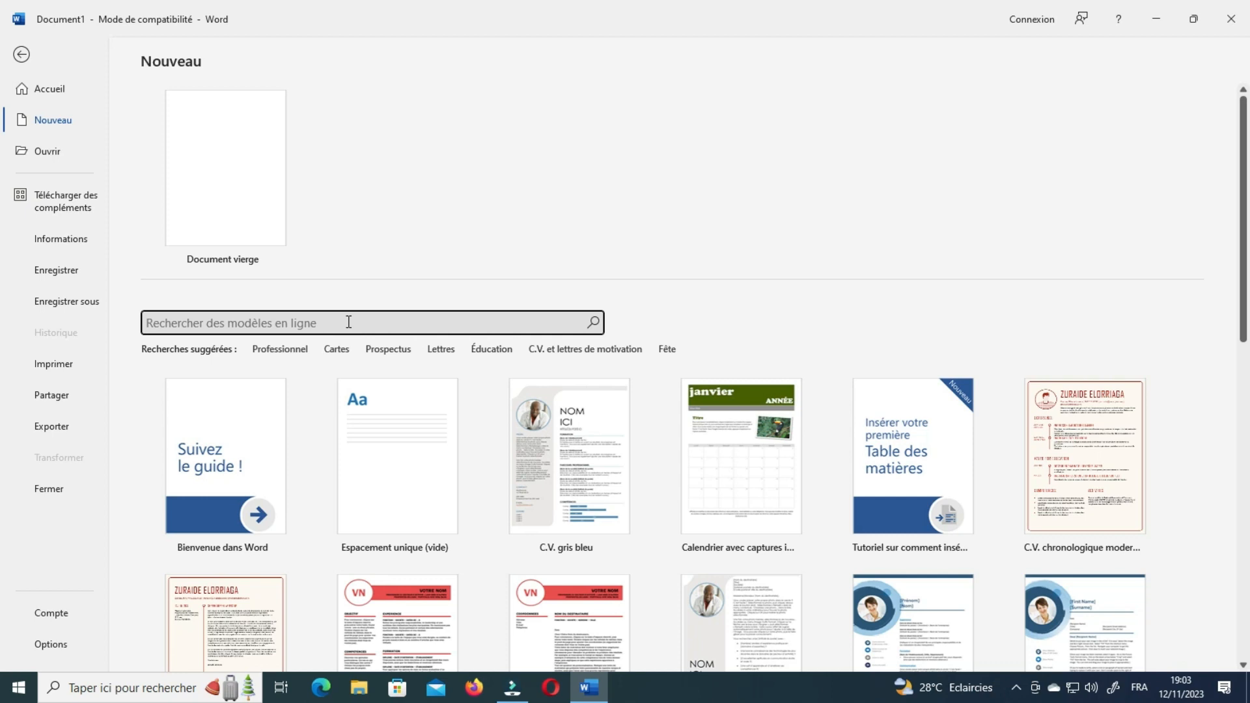
{"action": "type", "text": "no"}
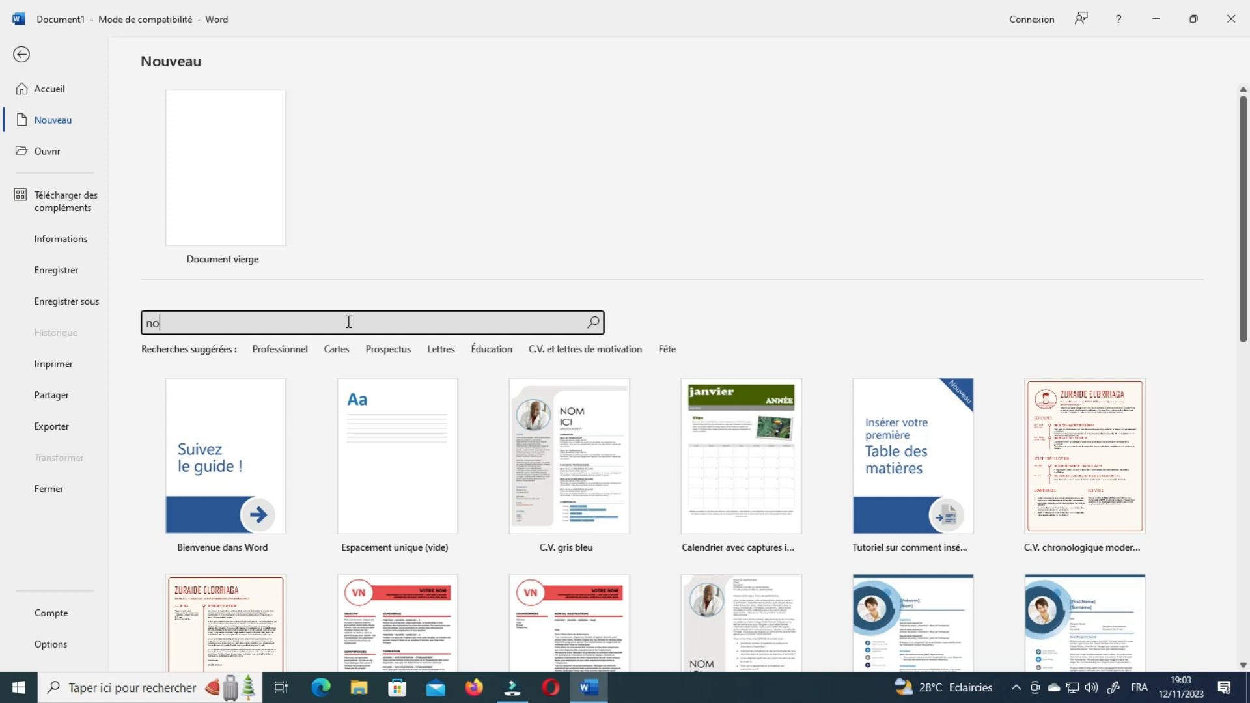
{"action": "type", "text": "ël"}
{"action": "left_click", "coordinate": [594, 323]}
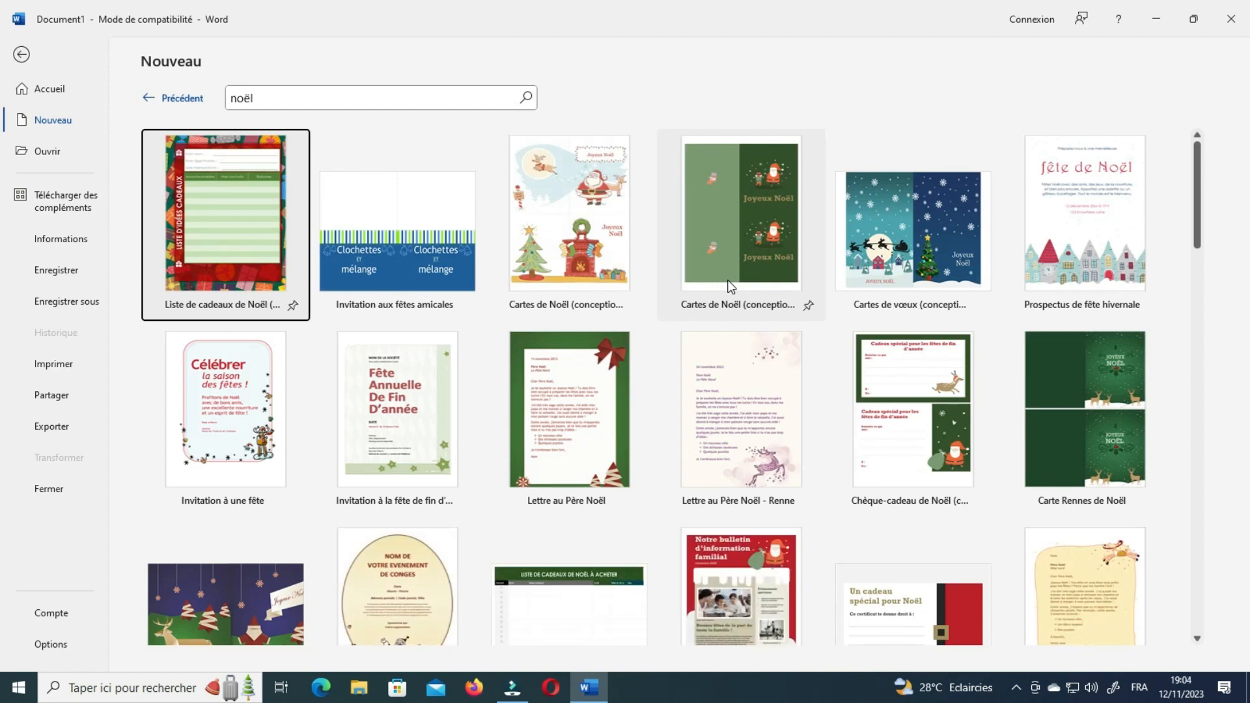
Scroll through the noël results such as Liste de cadeaux de Noël and Lettre au Père Noël.
{"action": "scroll", "coordinate": [521, 391], "scroll_direction": "down", "scroll_amount": 4}
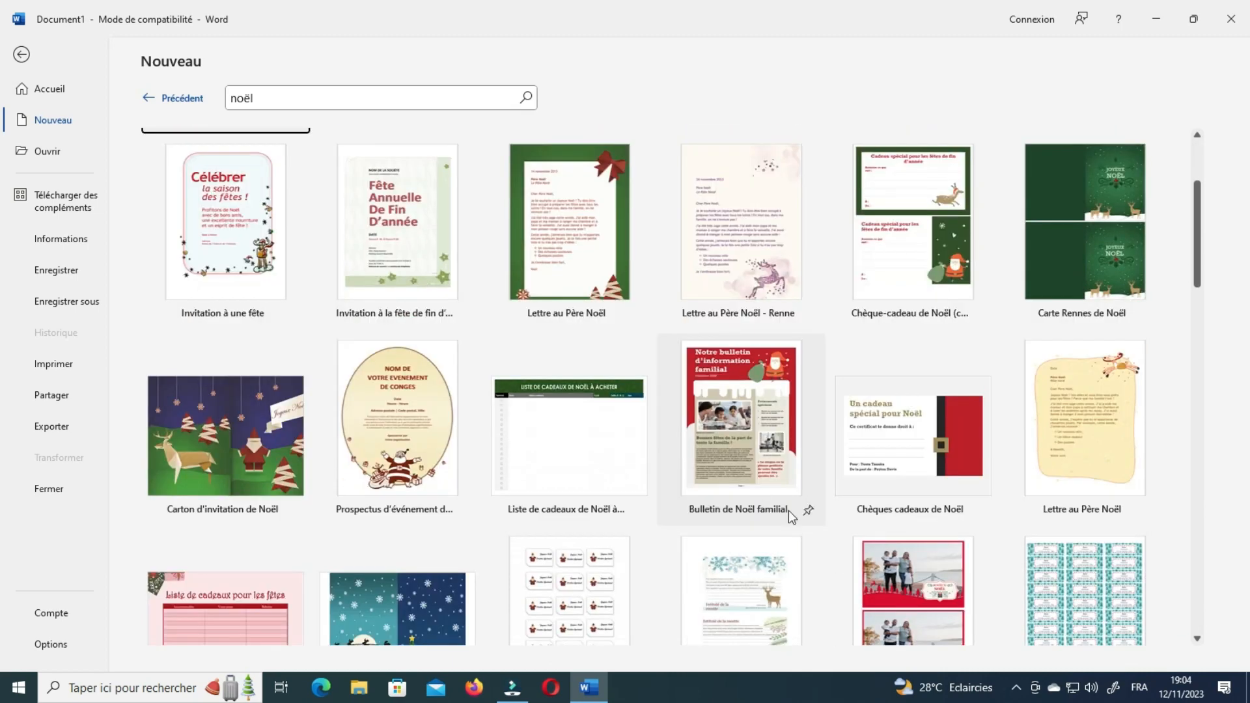
{"action": "scroll", "coordinate": [674, 495], "scroll_direction": "down", "scroll_amount": 3}
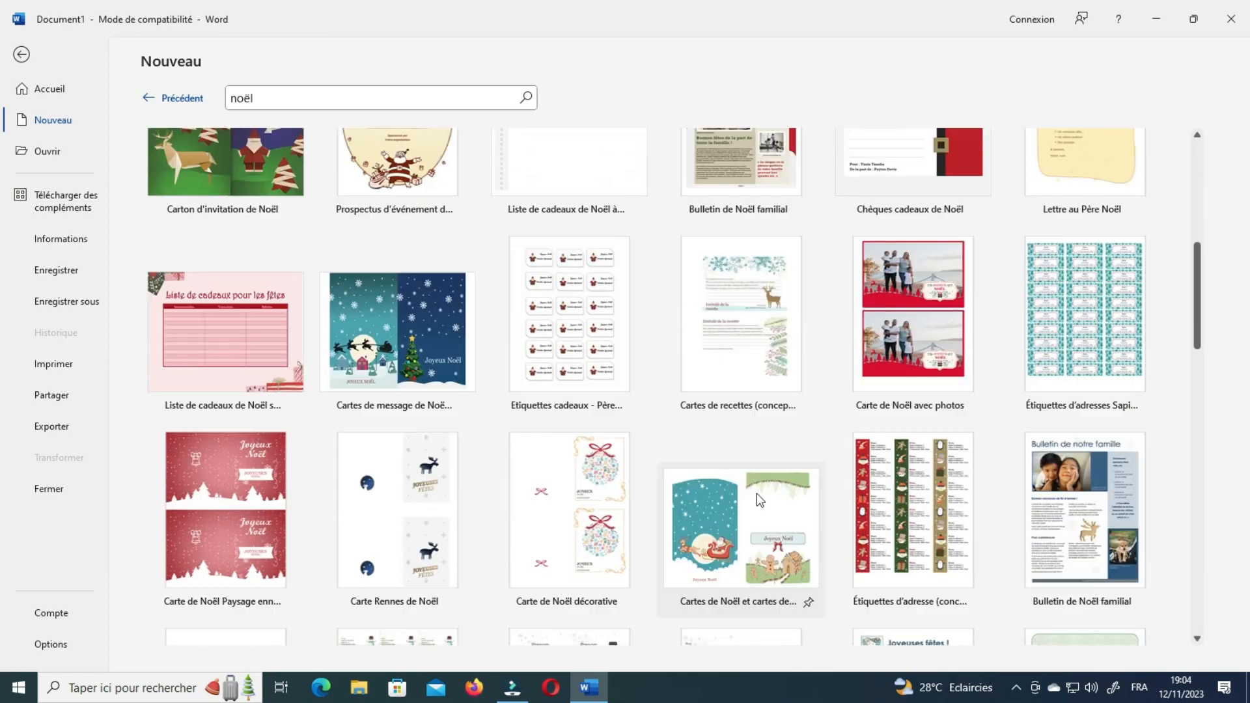
{"action": "scroll", "coordinate": [629, 378], "scroll_direction": "down", "scroll_amount": 2}
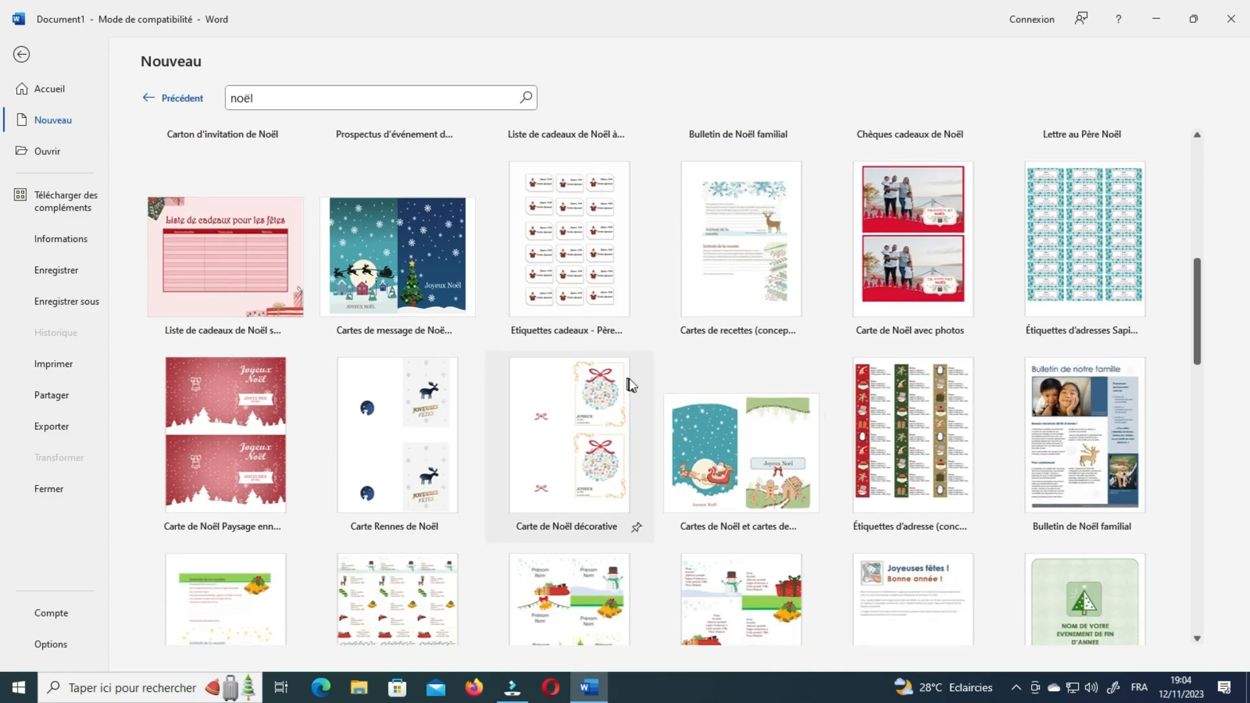
{"action": "scroll", "coordinate": [659, 404], "scroll_direction": "down", "scroll_amount": 8}
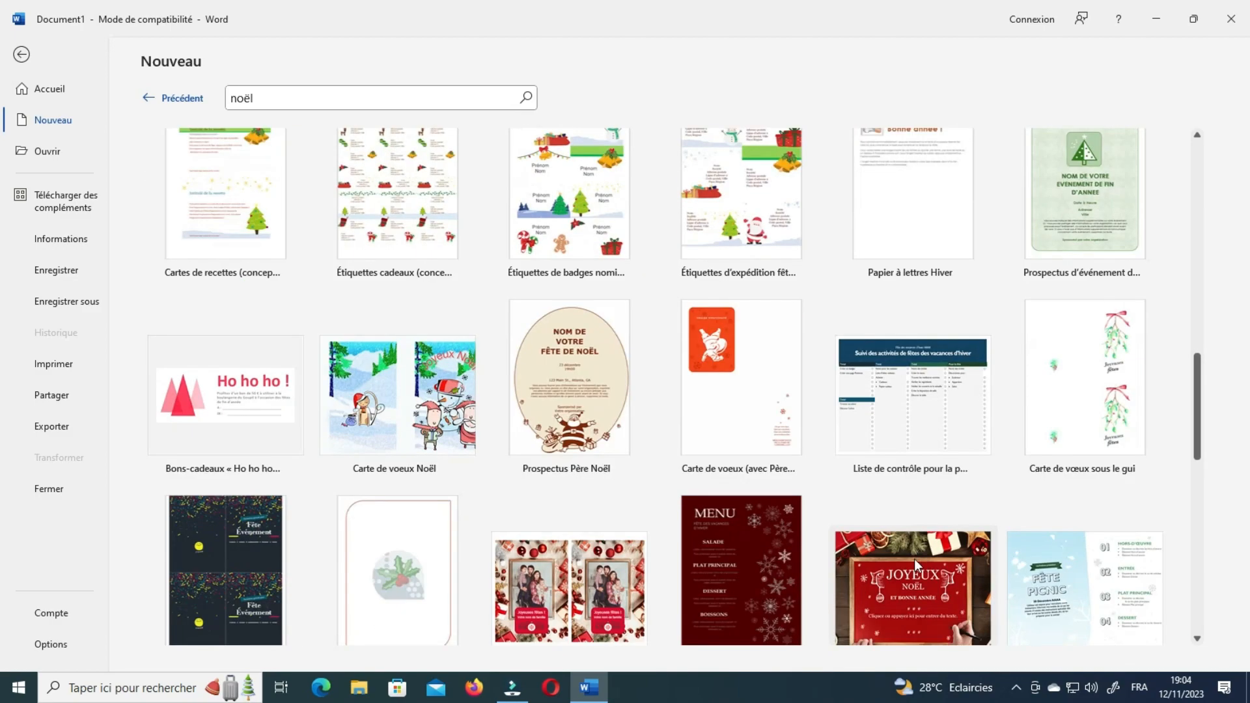
{"action": "scroll", "coordinate": [887, 568], "scroll_direction": "down", "scroll_amount": 6}
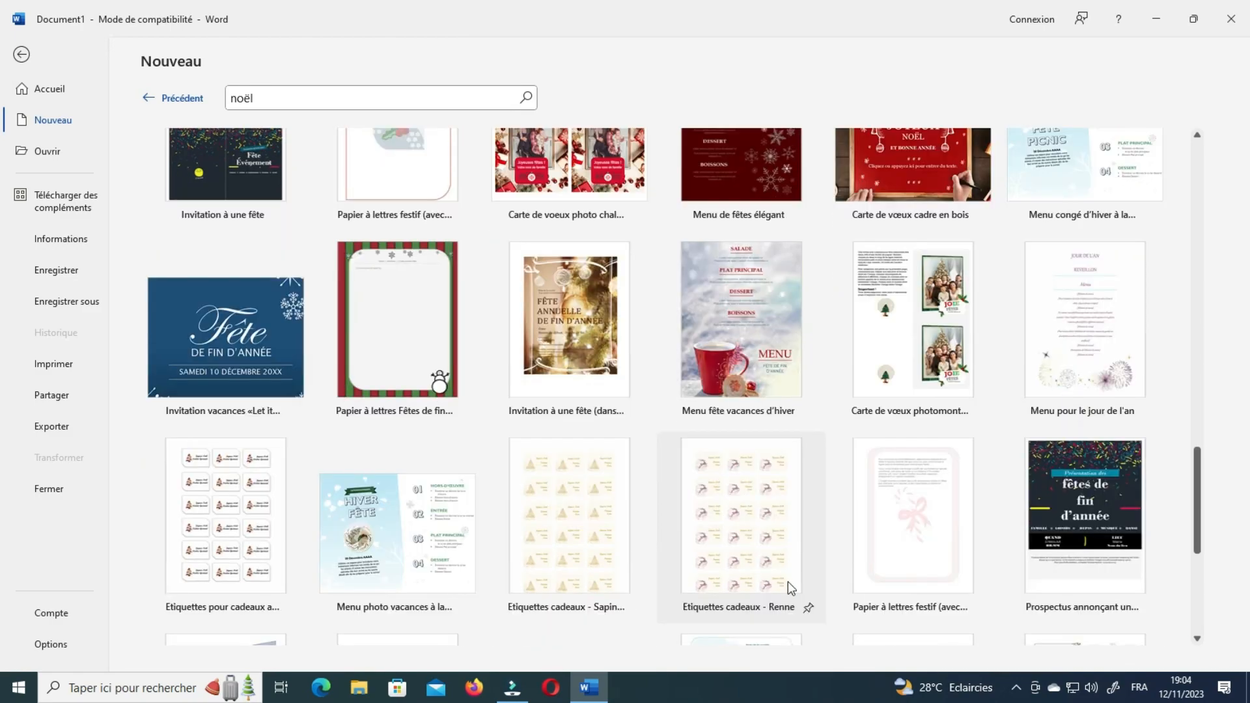
{"action": "scroll", "coordinate": [818, 599], "scroll_direction": "down", "scroll_amount": 1}
{"action": "scroll", "coordinate": [797, 564], "scroll_direction": "up", "scroll_amount": 20}
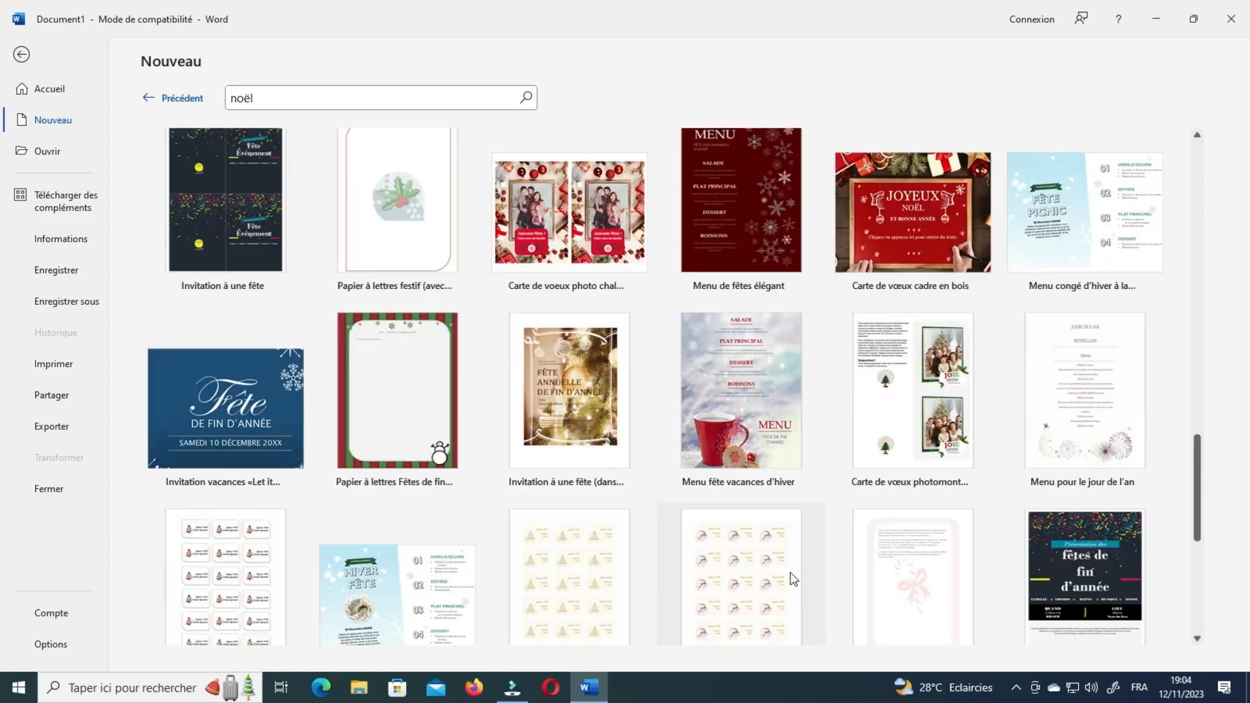
{"action": "scroll", "coordinate": [791, 581], "scroll_direction": "up", "scroll_amount": 3}
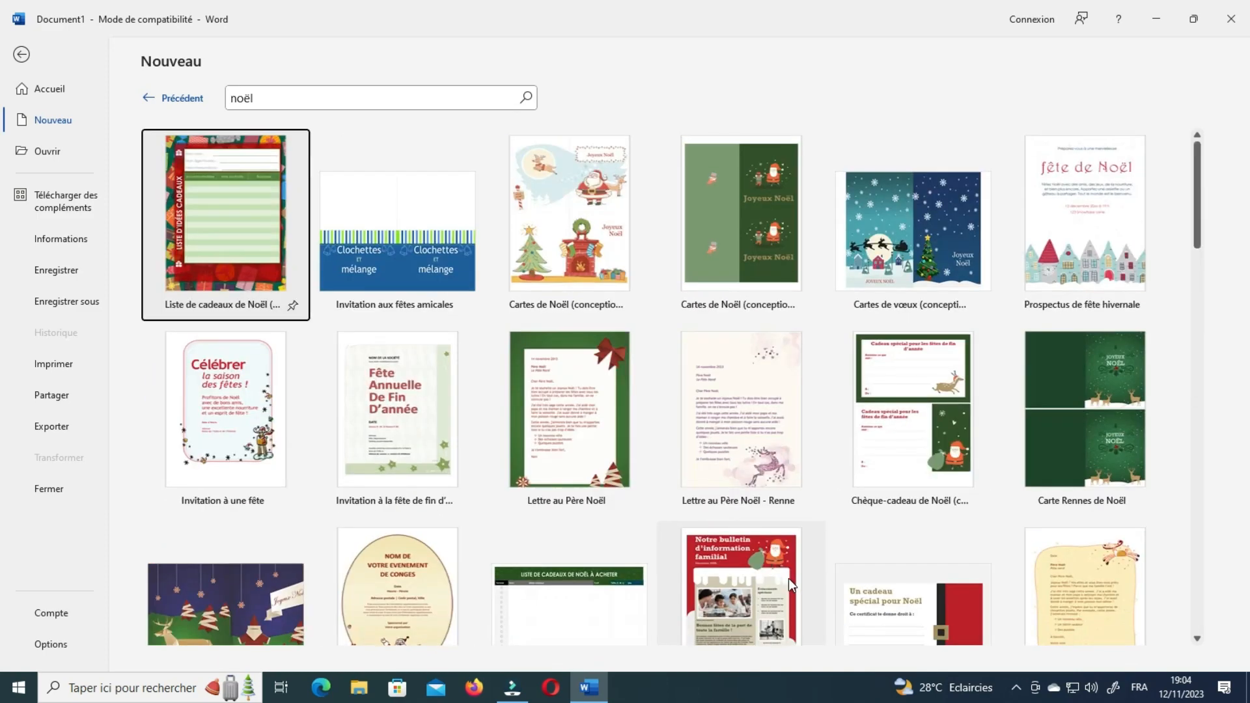
{"action": "left_click", "coordinate": [296, 98]}
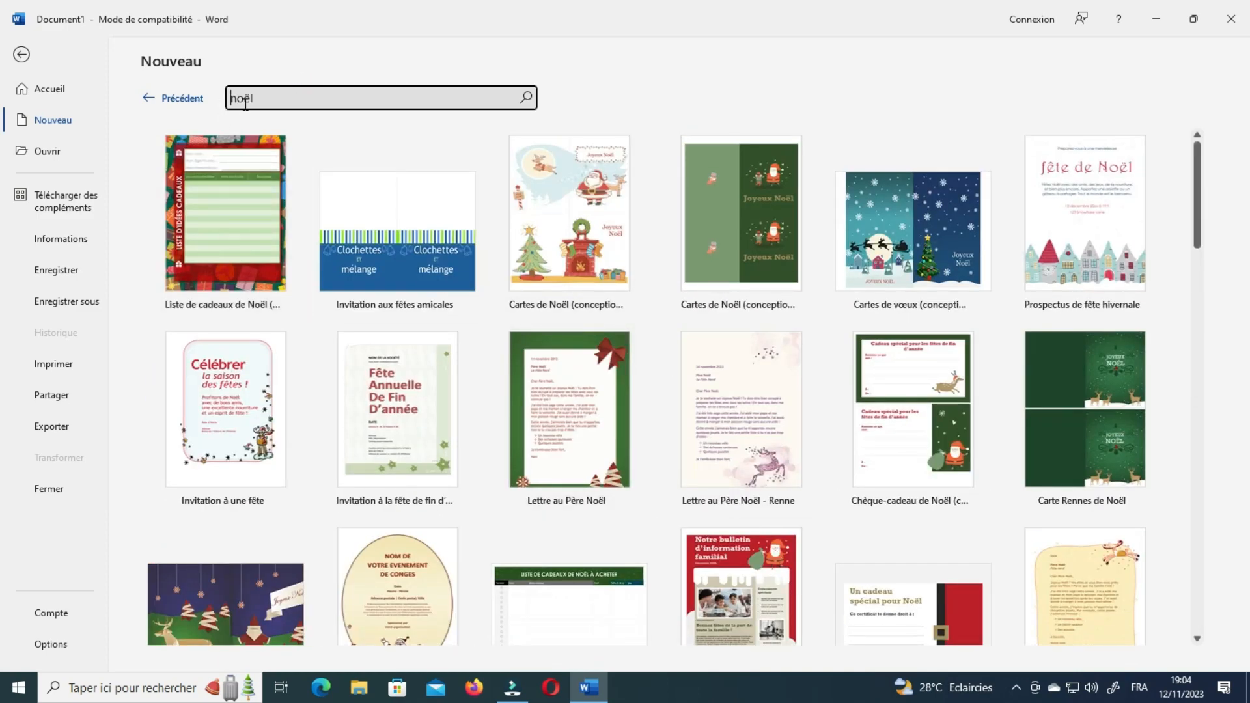
Replace the search term with 'panneau' and run the template search.
{"action": "left_click_drag", "start_coordinate": [268, 97], "coordinate": [223, 93]}
{"action": "type", "text": "panneau"}
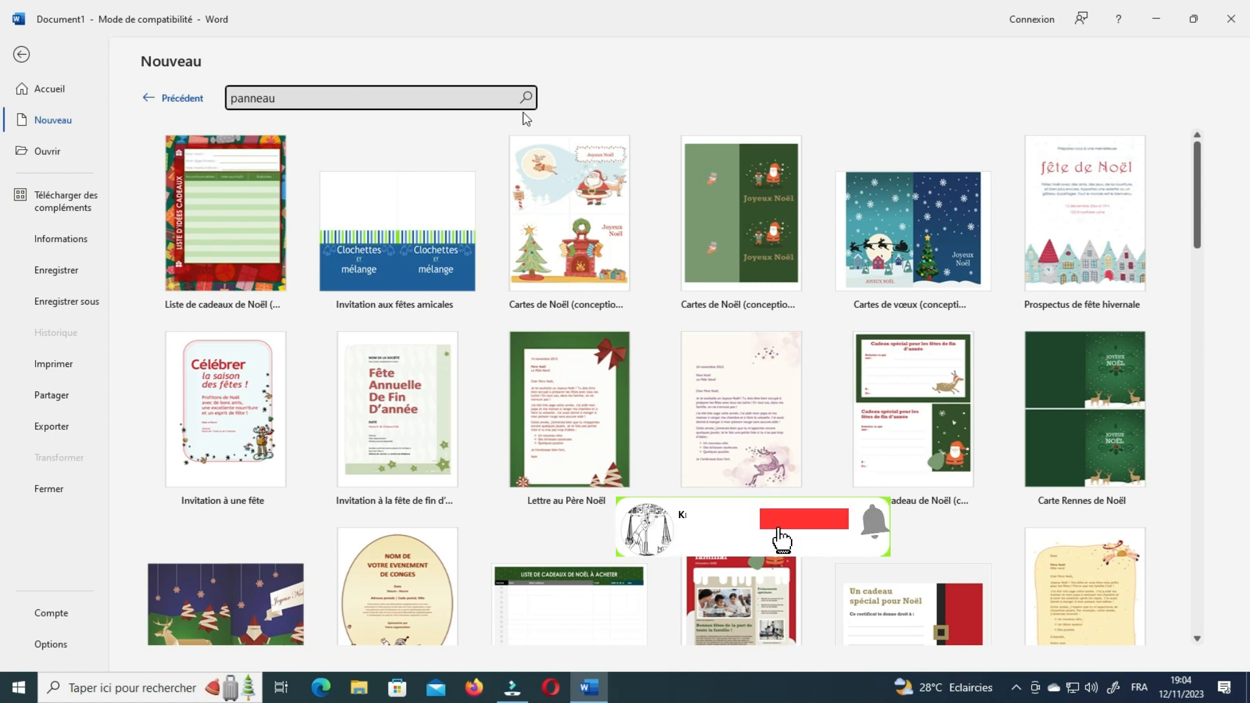
{"action": "left_click", "coordinate": [525, 98]}
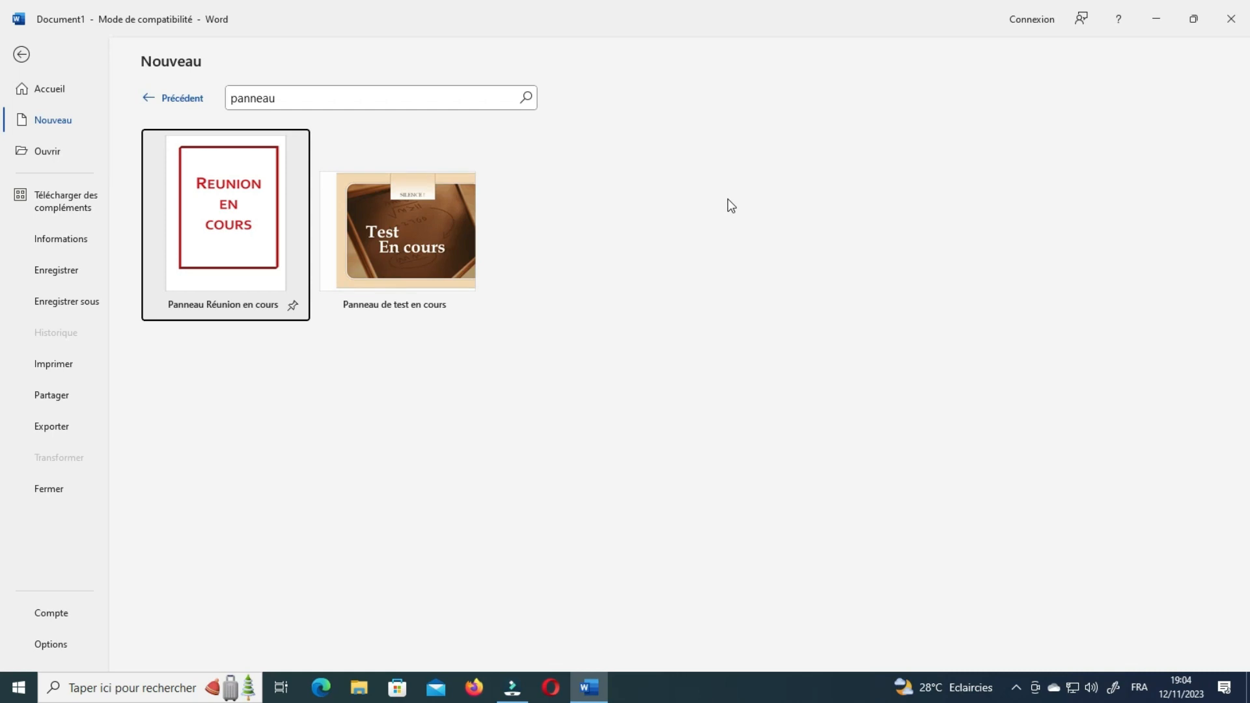
From the C.V. et lettres de motivation suggestions, preview Lettre de motivation grise bleue.
{"action": "left_click", "coordinate": [53, 120]}
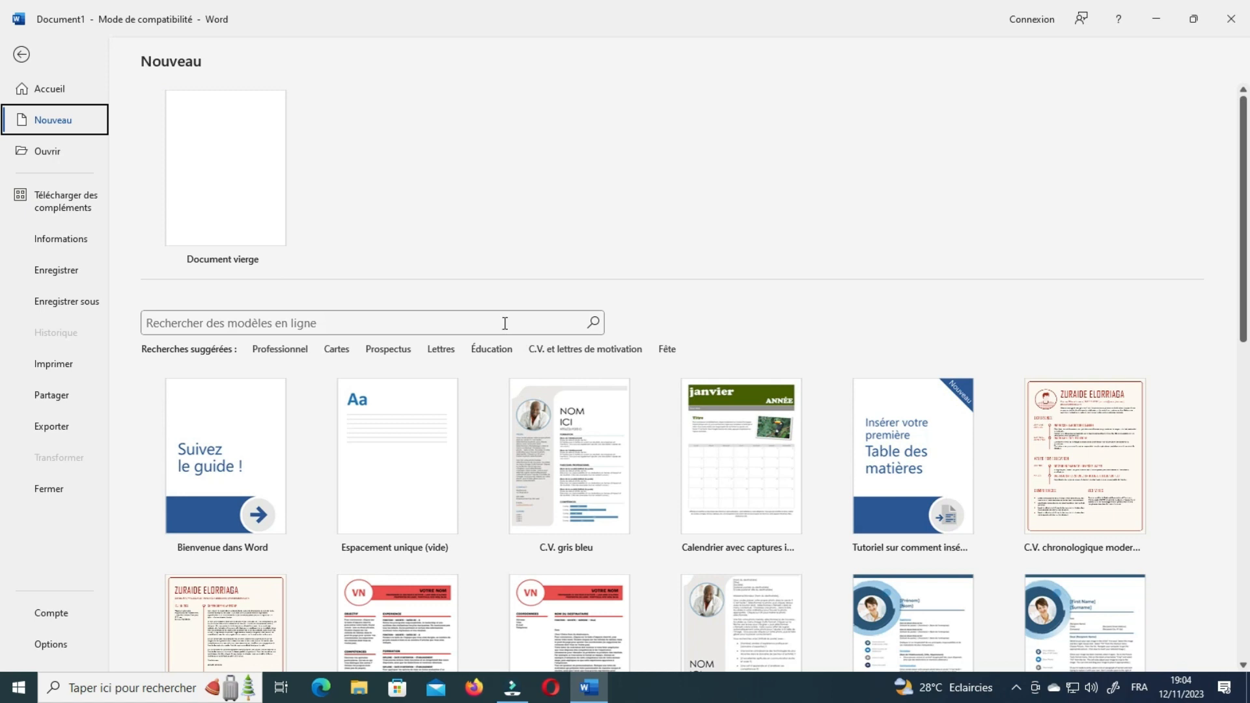
{"action": "left_click", "coordinate": [541, 354]}
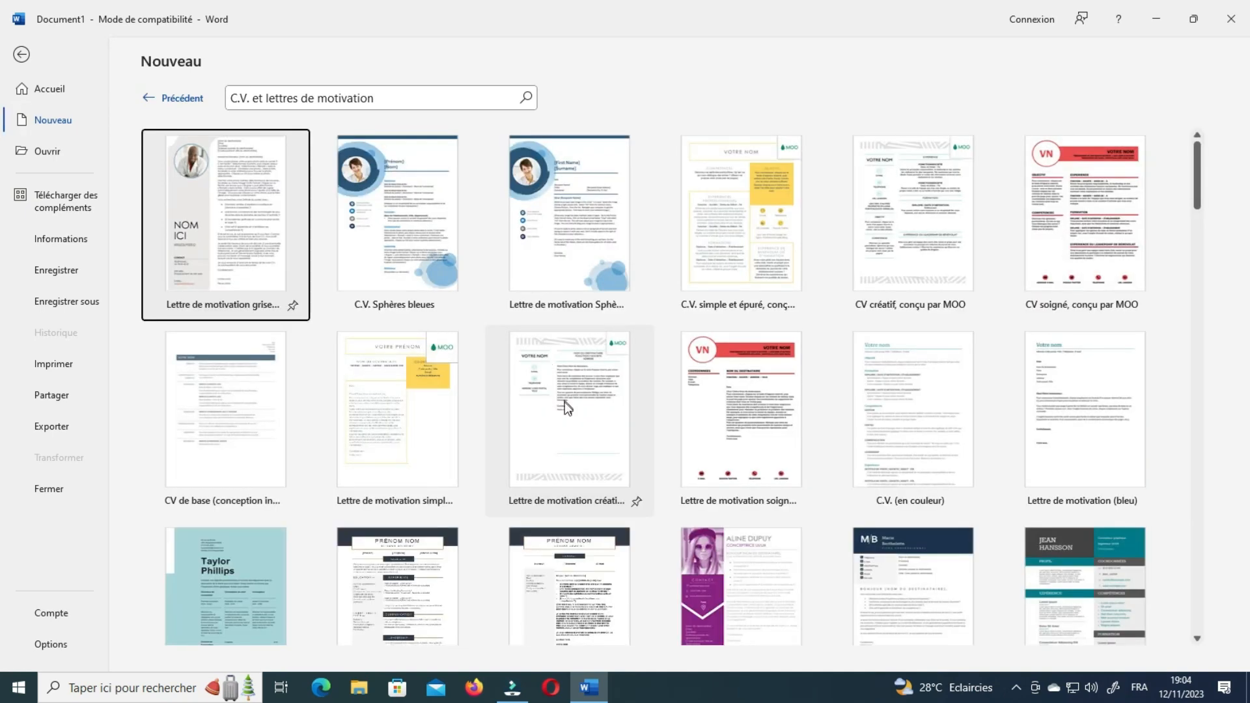
{"action": "left_click", "coordinate": [279, 220]}
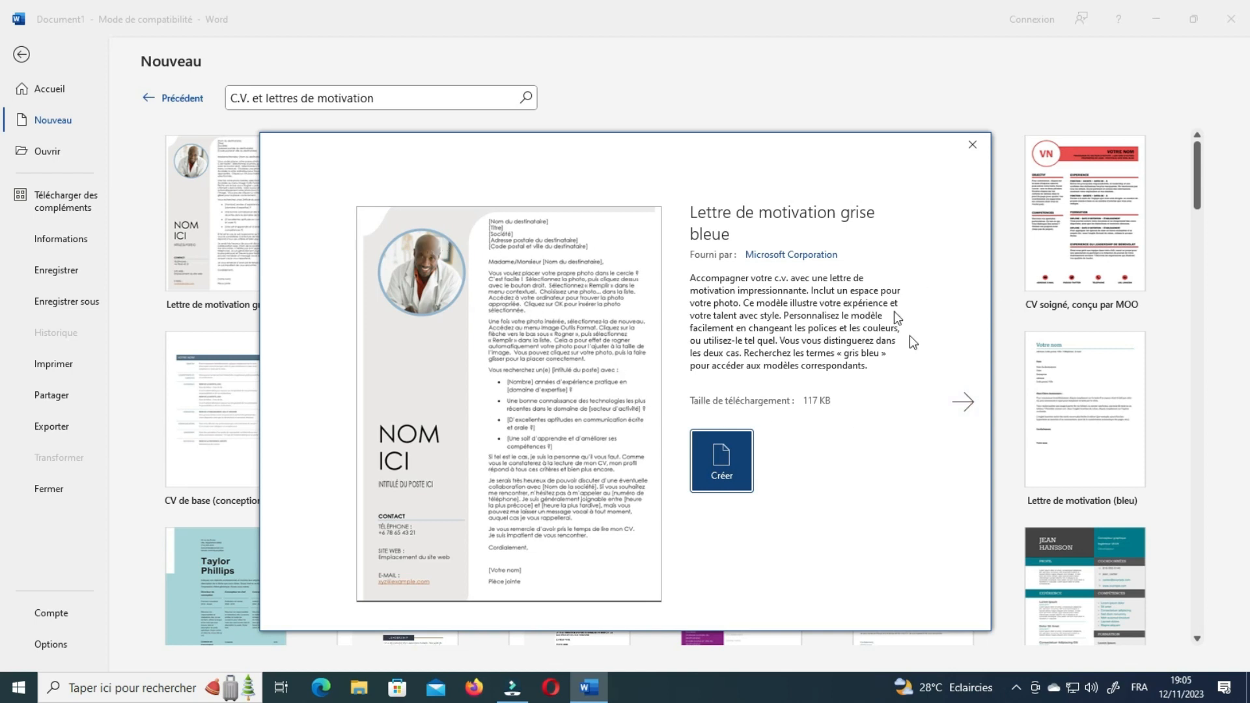
Step through previews from C.V. Sphères bleues to C.V. (en couleur), then close the preview.
{"action": "left_click", "coordinate": [962, 404]}
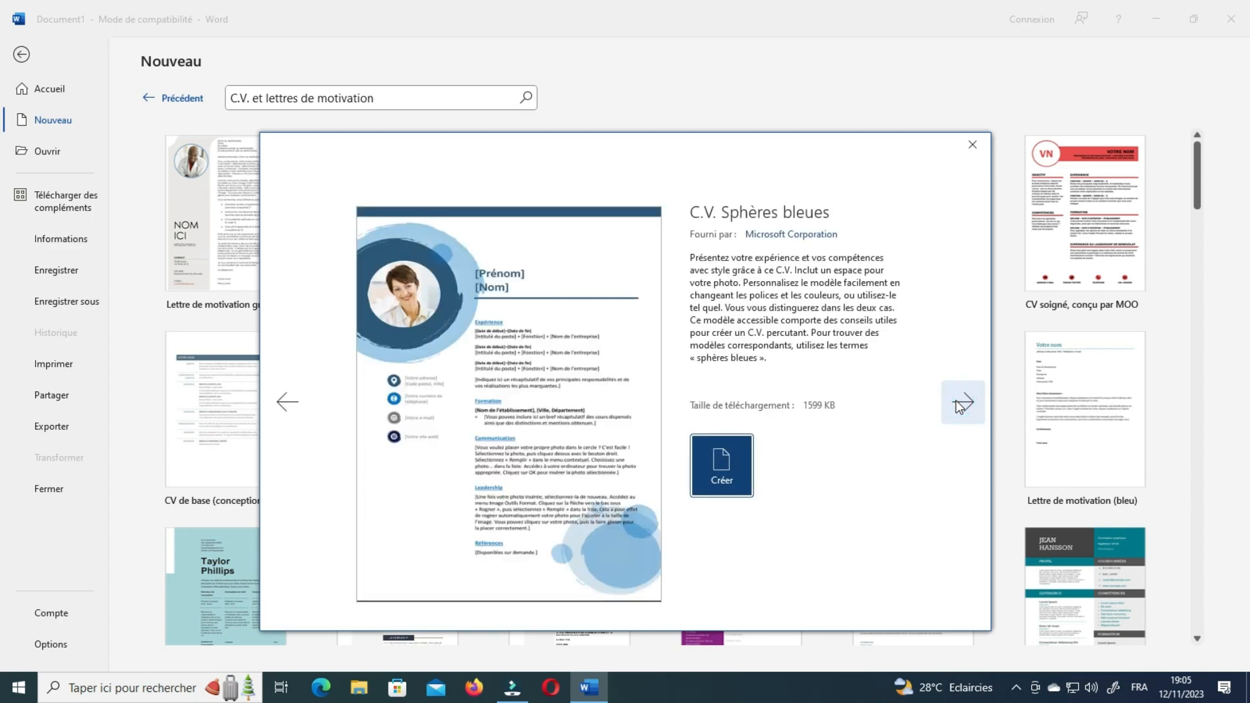
{"action": "left_click", "coordinate": [961, 403]}
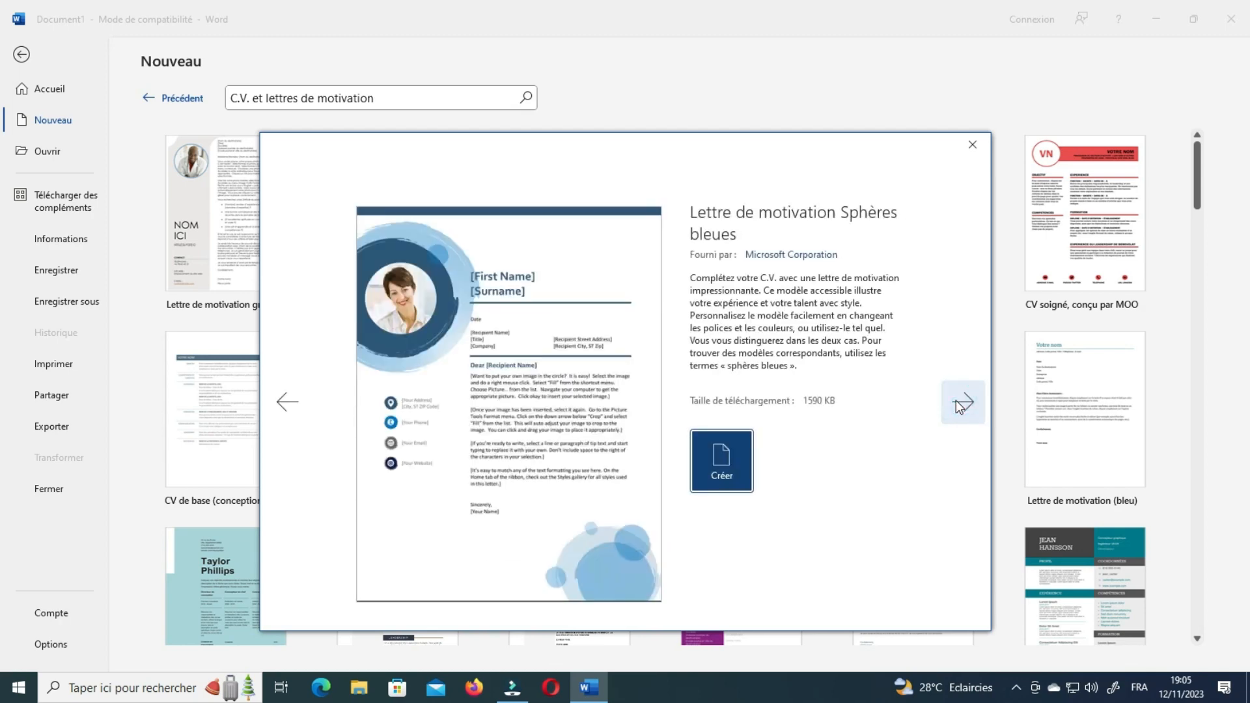
{"action": "left_click", "coordinate": [961, 405]}
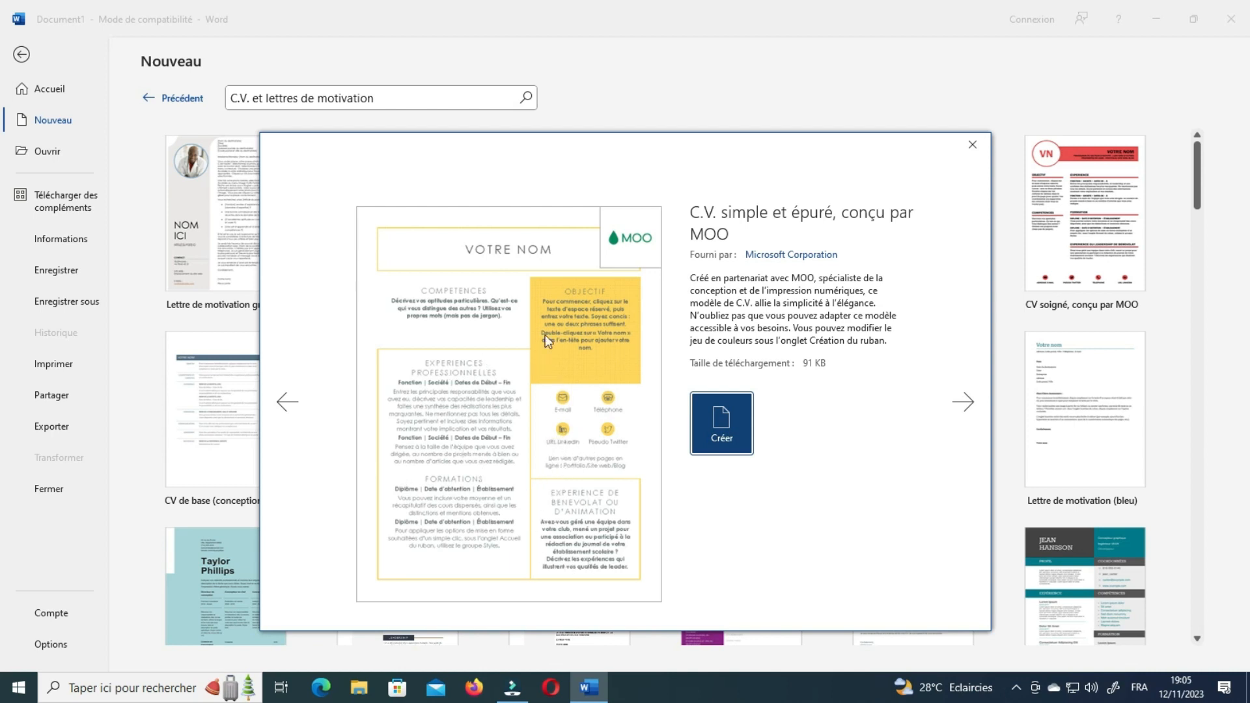
{"action": "left_click", "coordinate": [964, 403]}
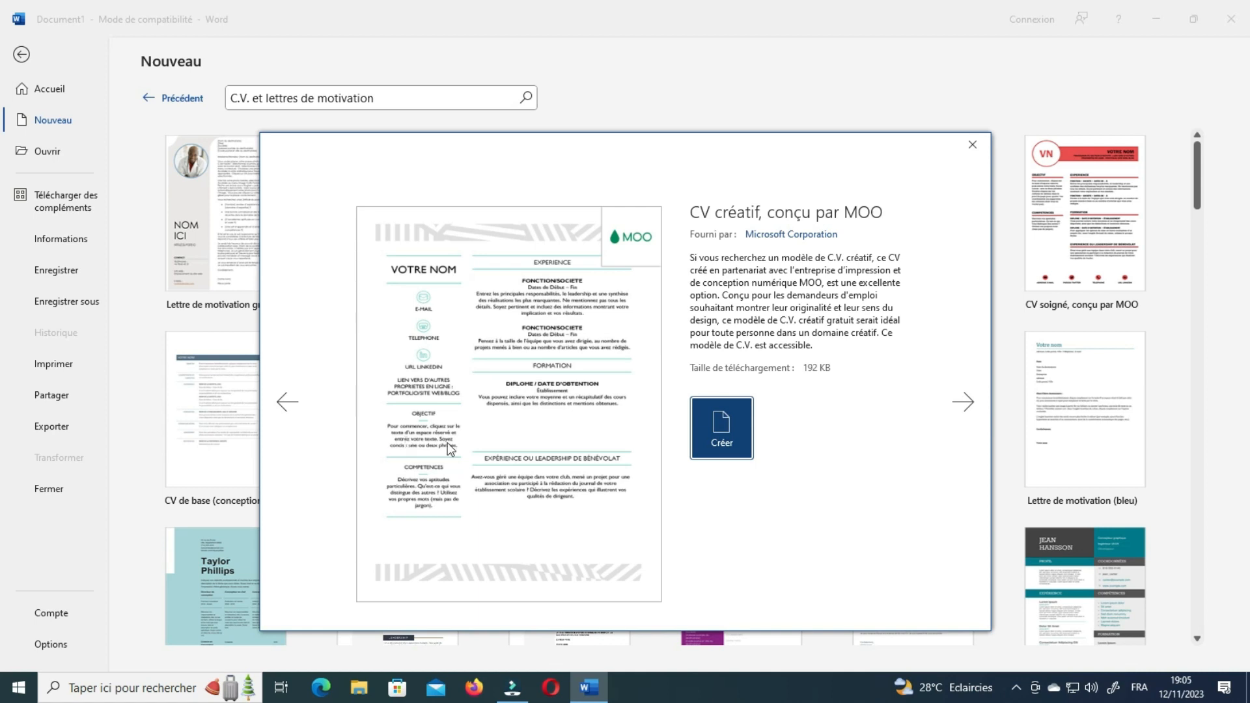
{"action": "left_click", "coordinate": [962, 403]}
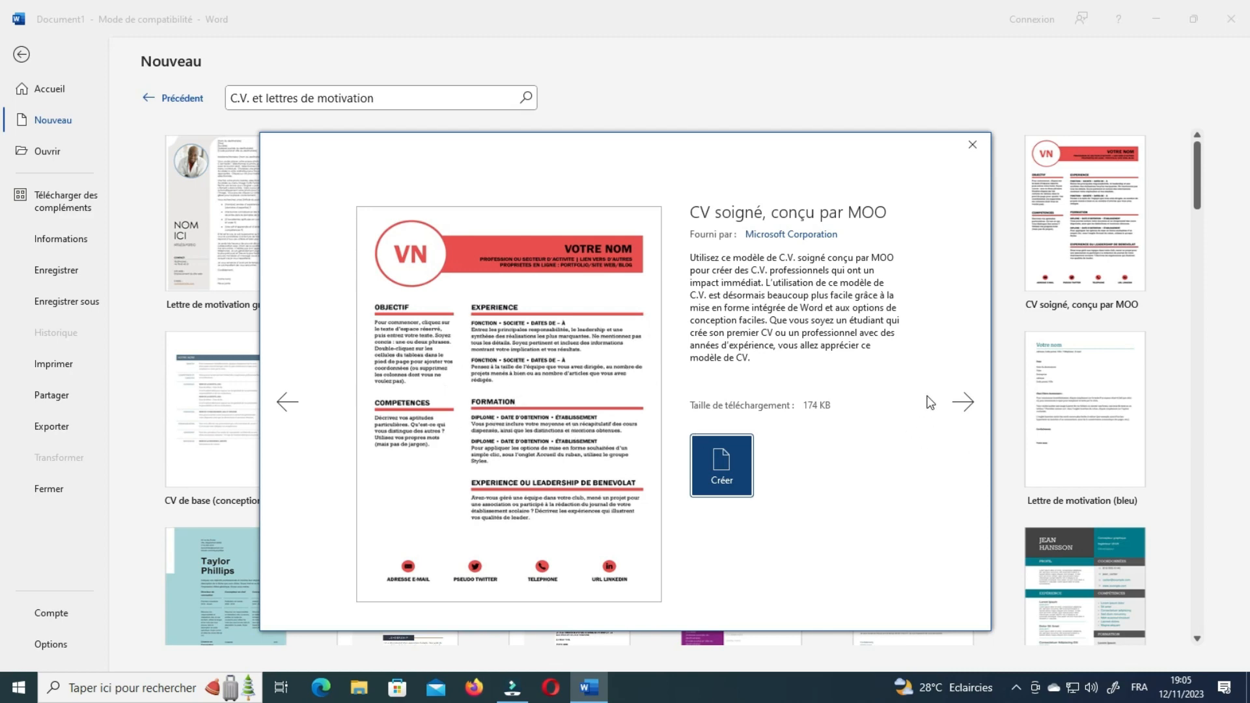
{"action": "left_click", "coordinate": [962, 402]}
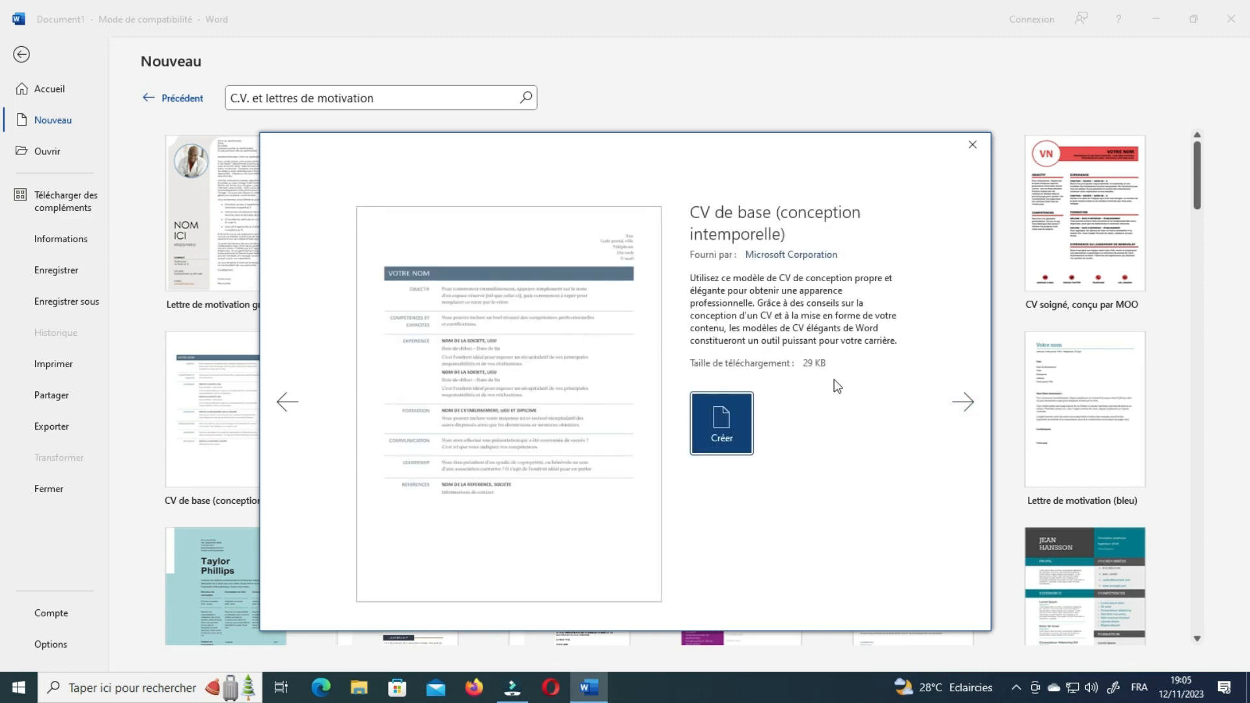
{"action": "left_click", "coordinate": [957, 403]}
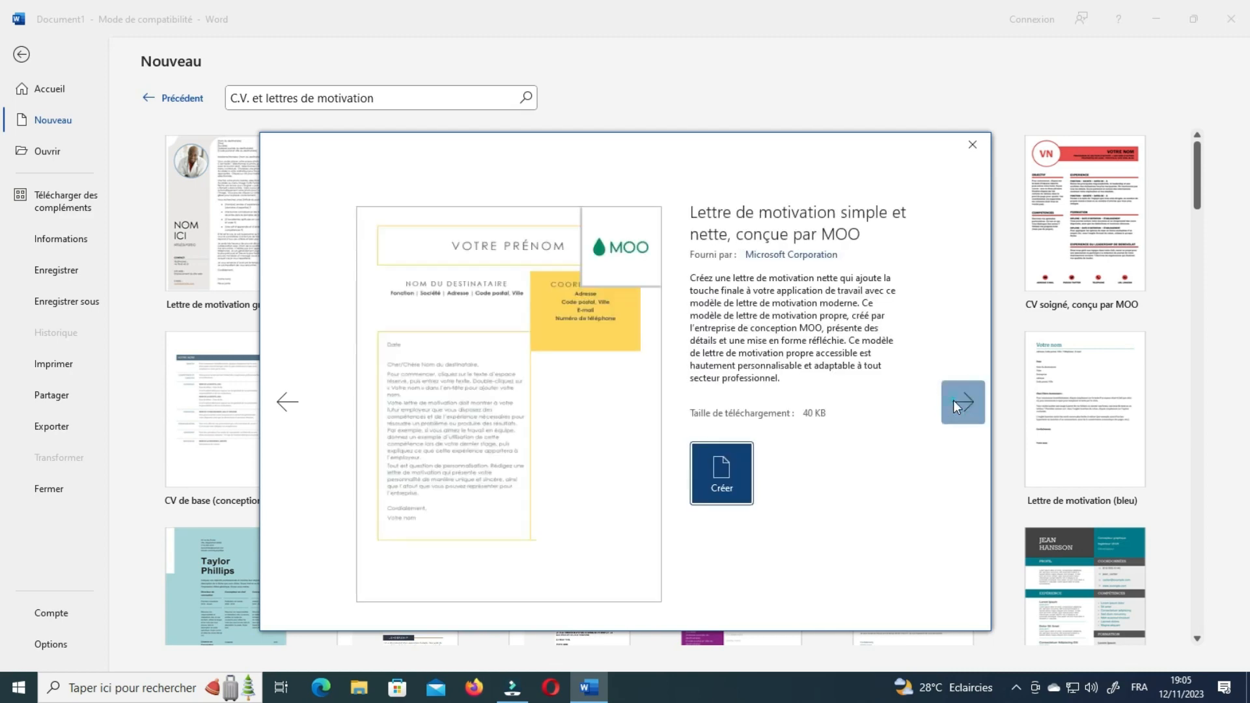
{"action": "left_click", "coordinate": [956, 406]}
{"action": "left_click", "coordinate": [957, 405]}
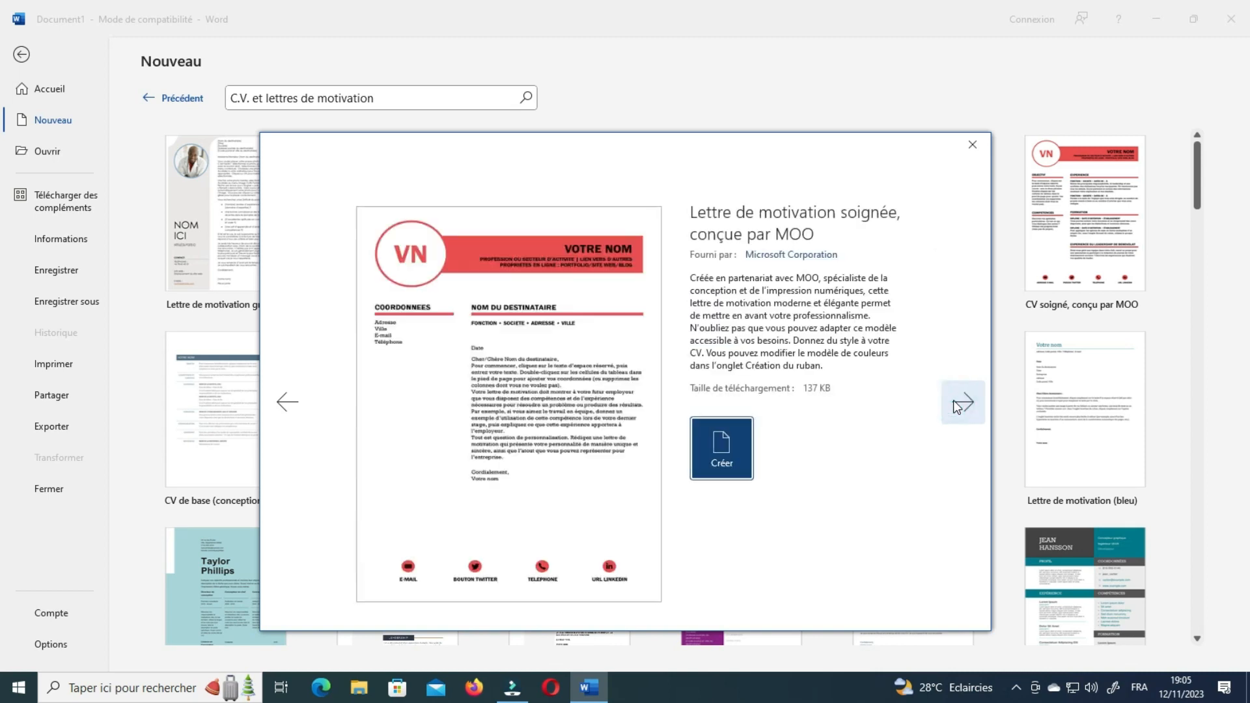
{"action": "left_click", "coordinate": [954, 400]}
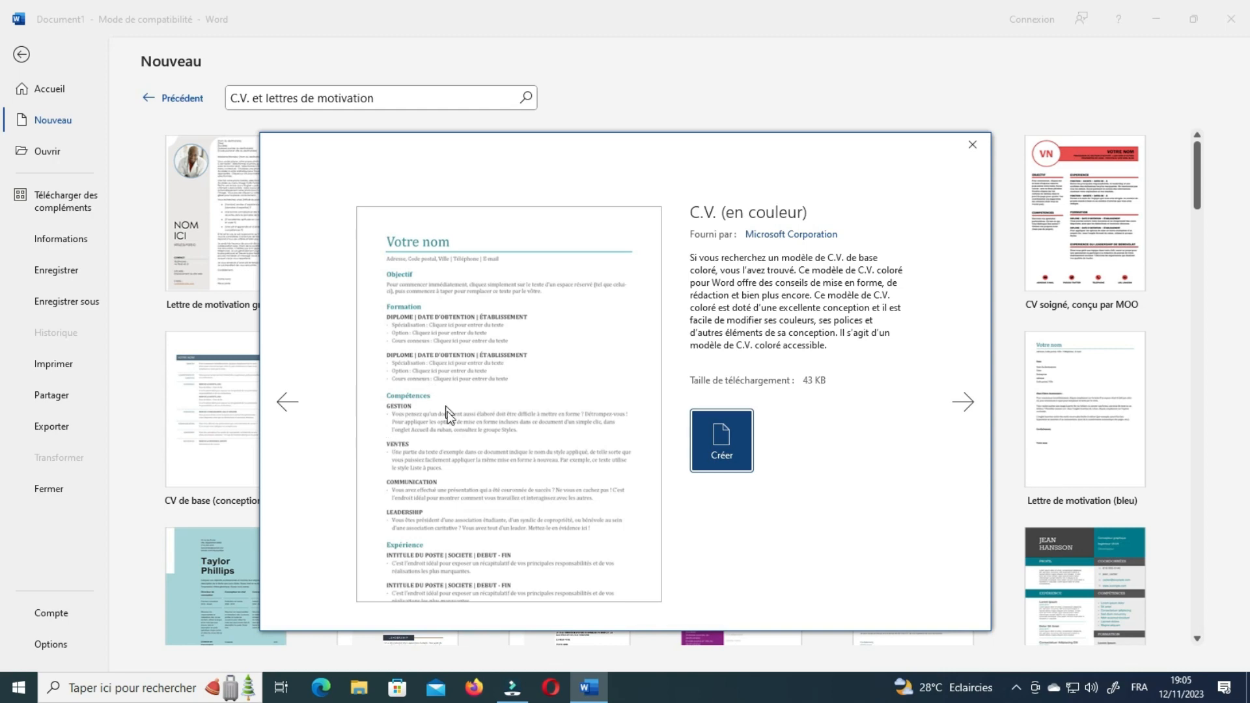
{"action": "left_click", "coordinate": [972, 144]}
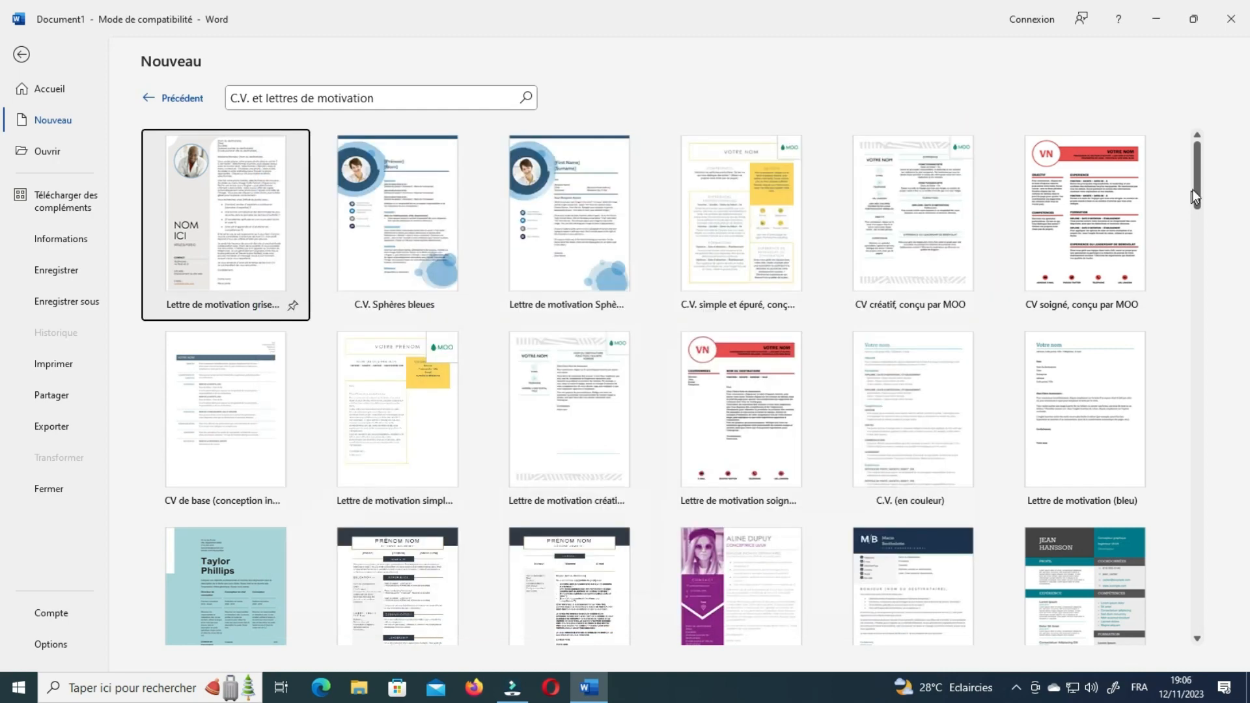
Scroll the C.V. et lettres de motivation gallery until the CV bloc de couleur thumbnail shows.
{"action": "left_click", "coordinate": [1195, 314]}
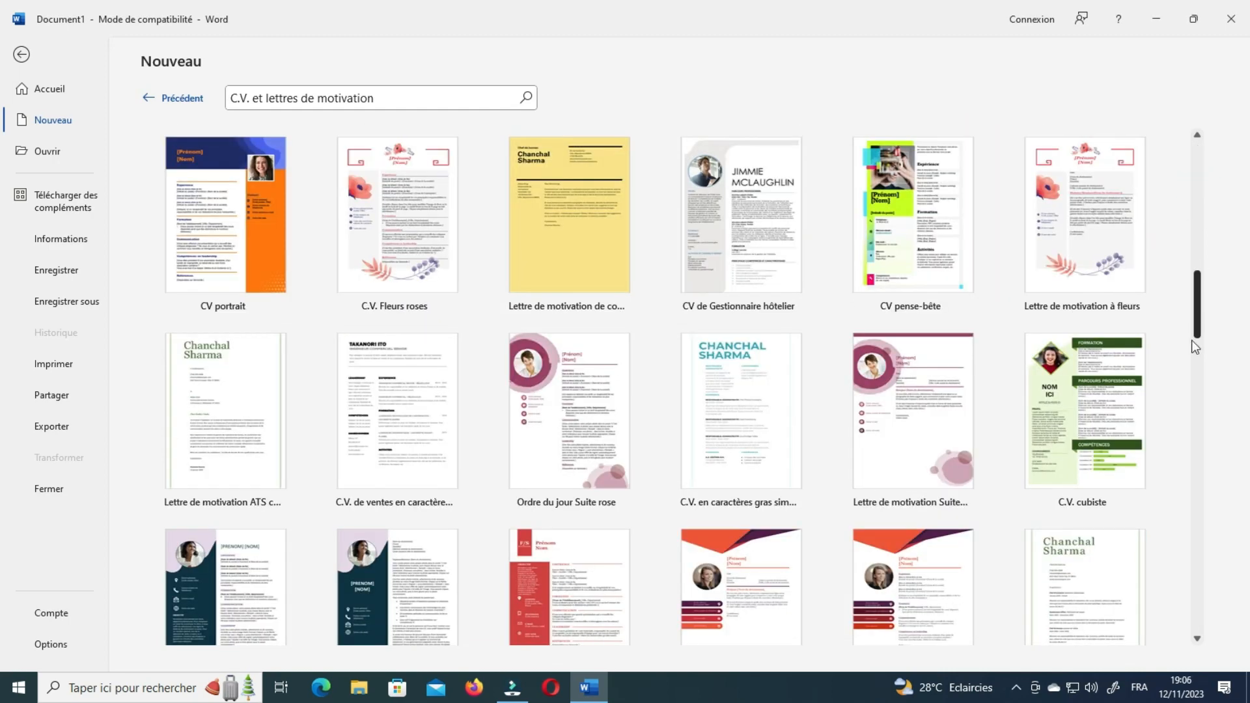
{"action": "left_click", "coordinate": [1190, 356]}
{"action": "scroll", "coordinate": [1189, 381], "scroll_direction": "down", "scroll_amount": 2}
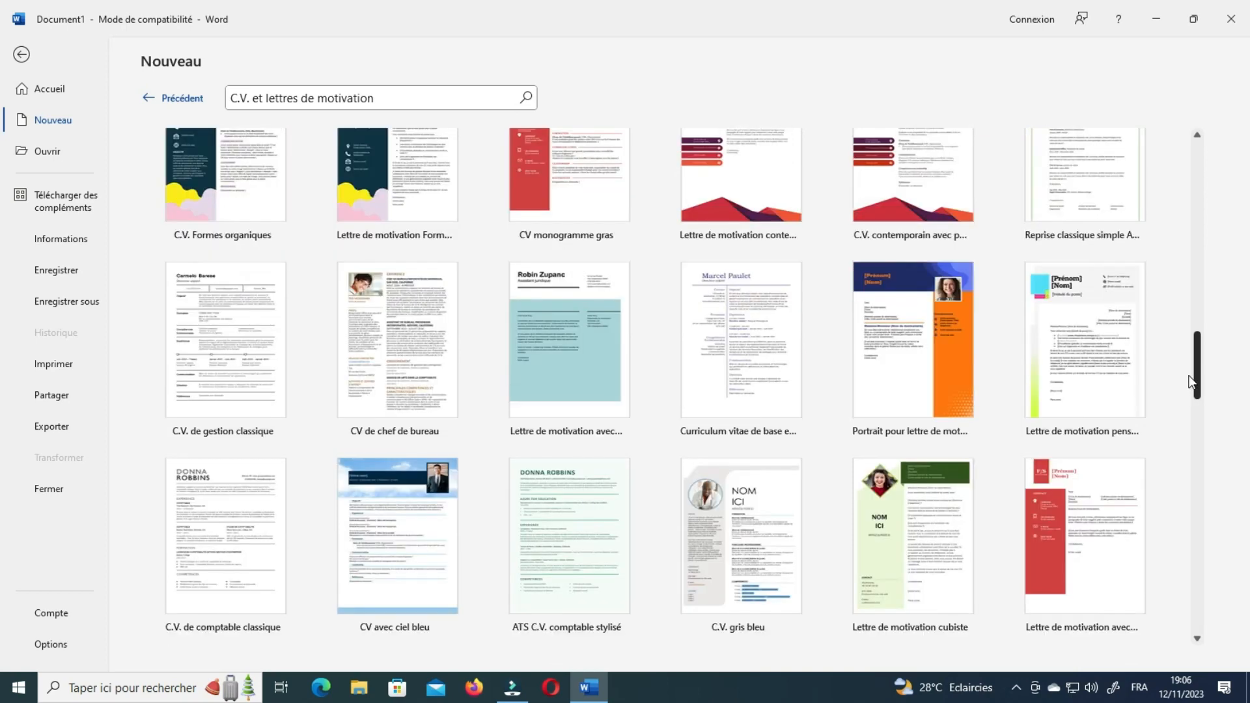
{"action": "scroll", "coordinate": [1184, 421], "scroll_direction": "down", "scroll_amount": 2}
{"action": "scroll", "coordinate": [1186, 337], "scroll_direction": "up", "scroll_amount": 4}
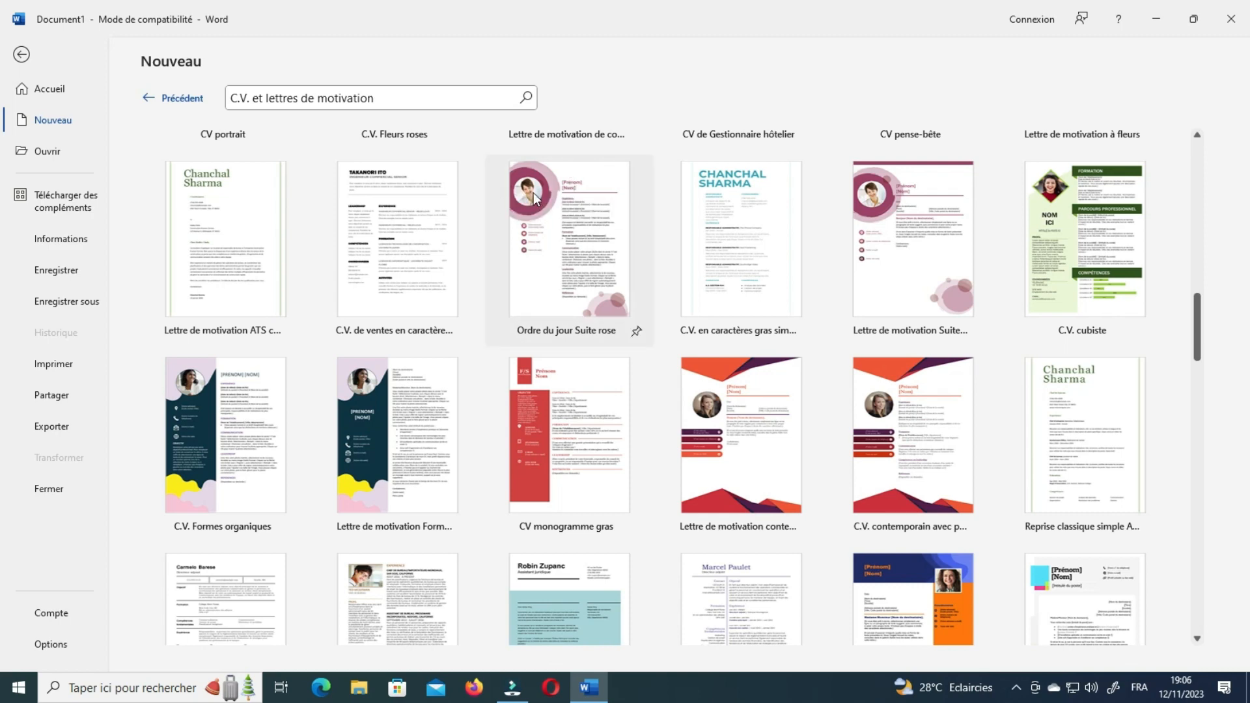
{"action": "scroll", "coordinate": [619, 470], "scroll_direction": "down", "scroll_amount": 2}
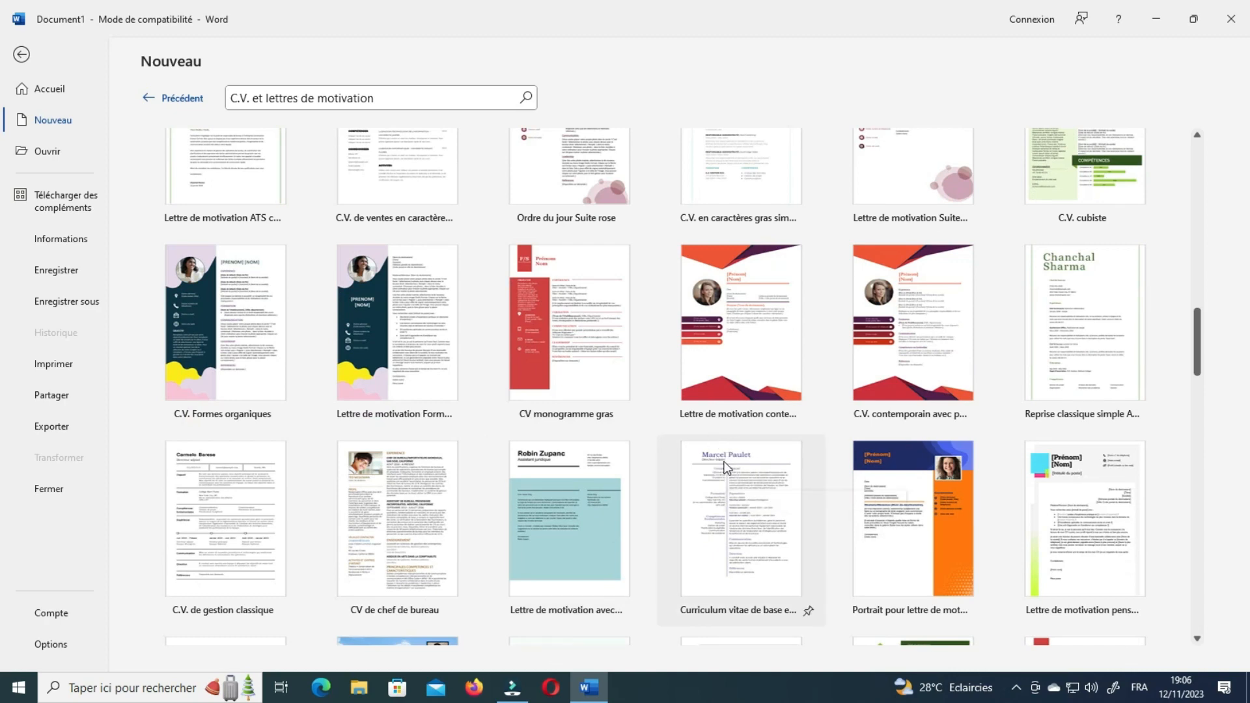
{"action": "scroll", "coordinate": [770, 489], "scroll_direction": "down", "scroll_amount": 1}
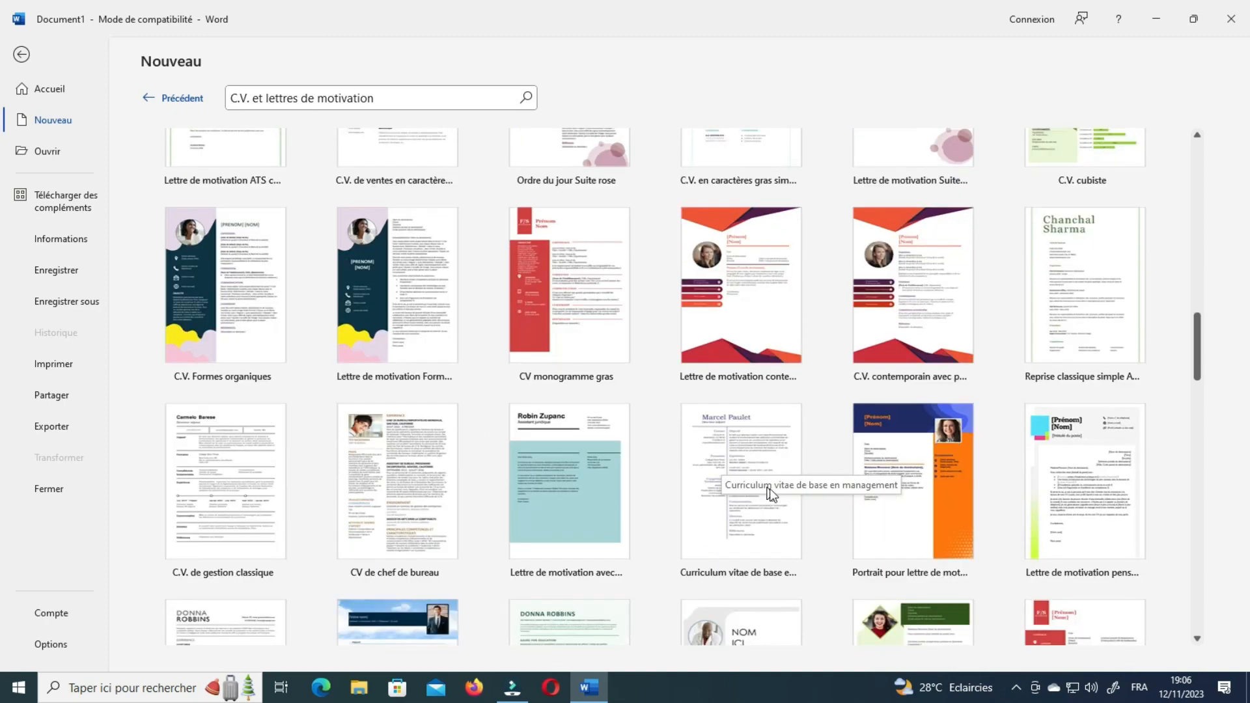
{"action": "scroll", "coordinate": [767, 514], "scroll_direction": "up", "scroll_amount": 6}
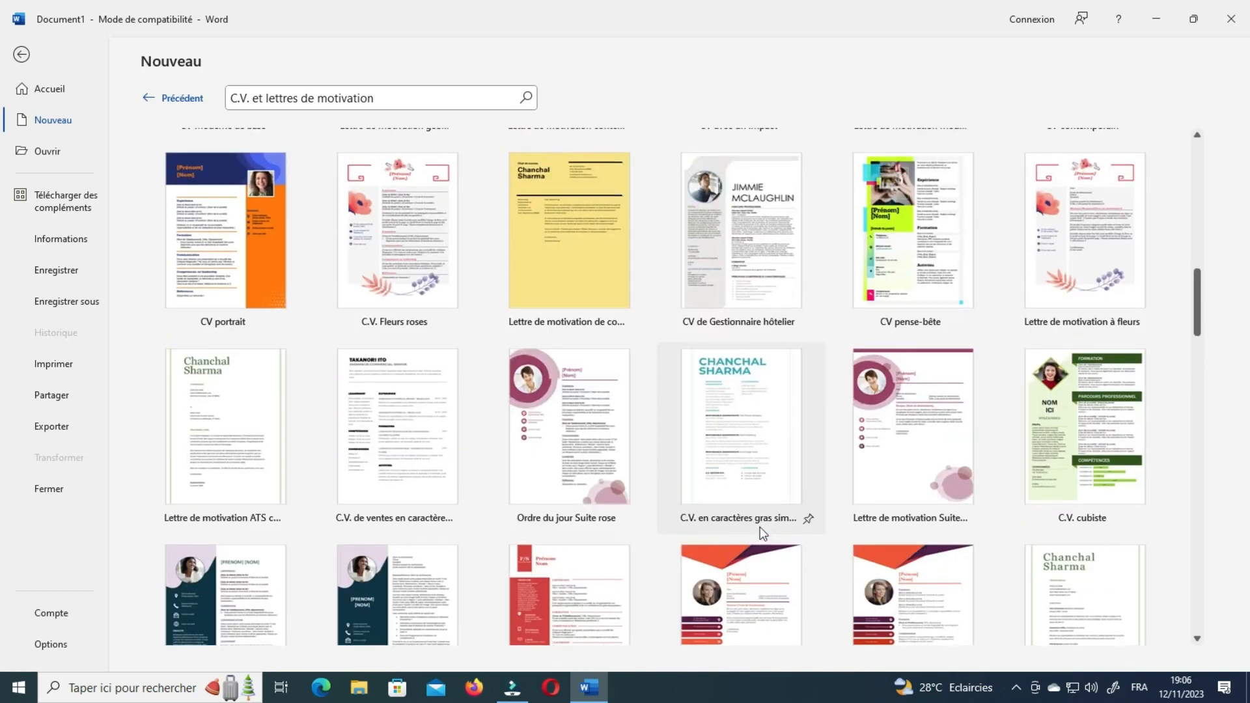
{"action": "scroll", "coordinate": [762, 535], "scroll_direction": "up", "scroll_amount": 4}
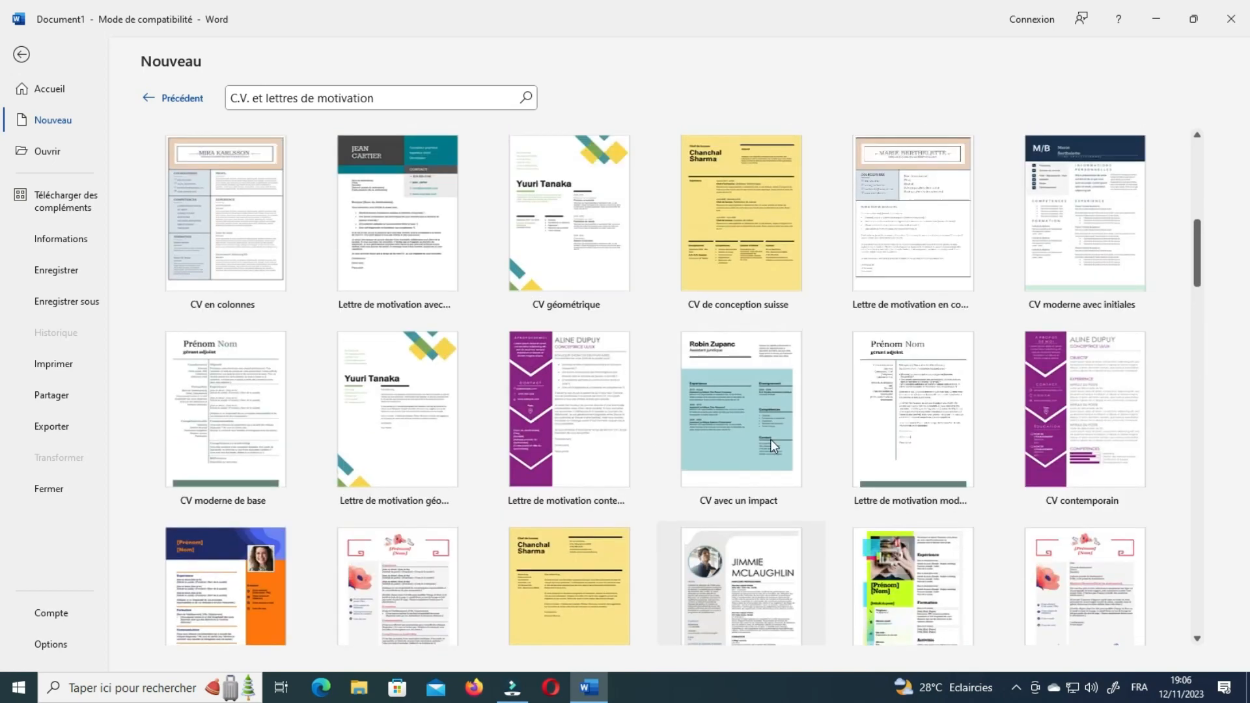
{"action": "scroll", "coordinate": [764, 428], "scroll_direction": "up", "scroll_amount": 4}
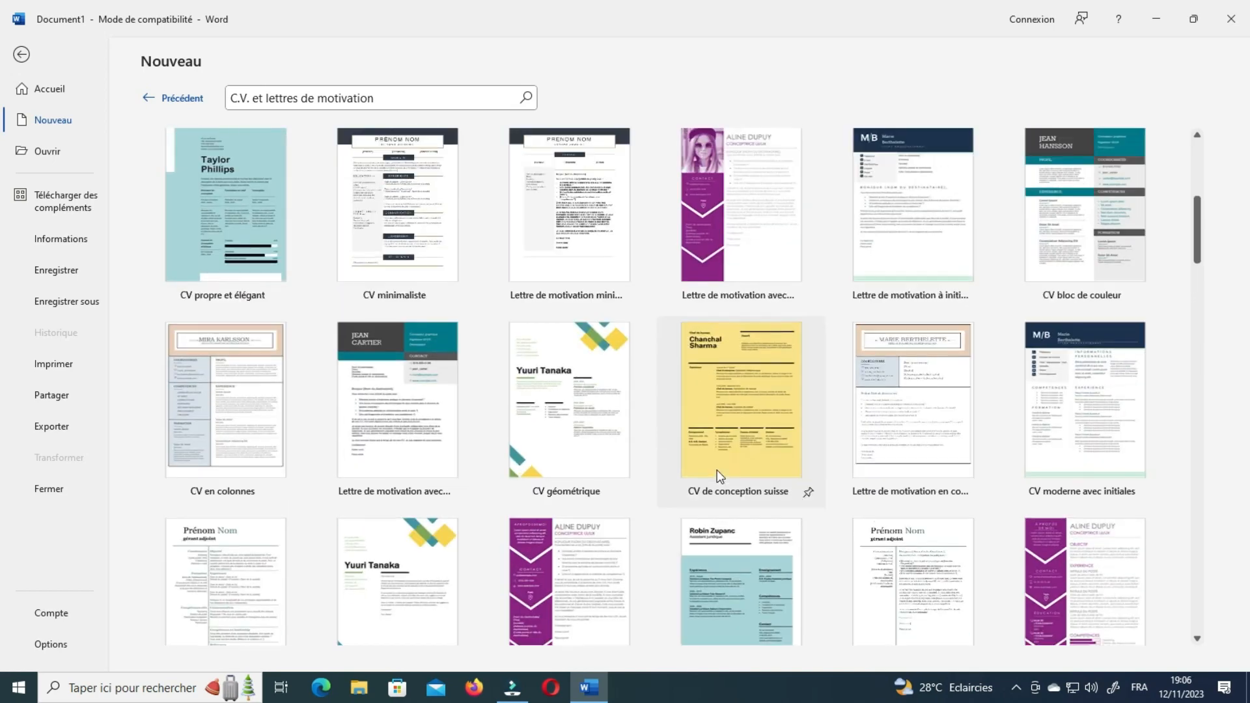
{"action": "scroll", "coordinate": [717, 470], "scroll_direction": "up", "scroll_amount": 4}
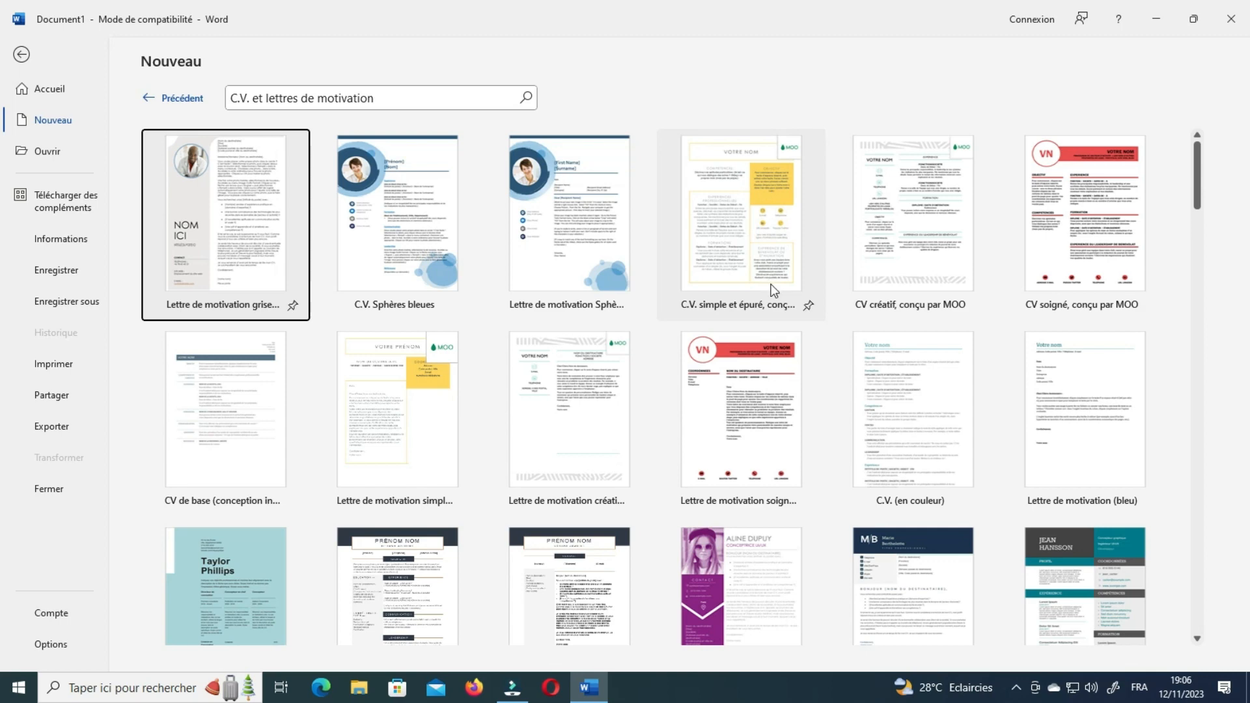
{"action": "scroll", "coordinate": [848, 438], "scroll_direction": "down", "scroll_amount": 8}
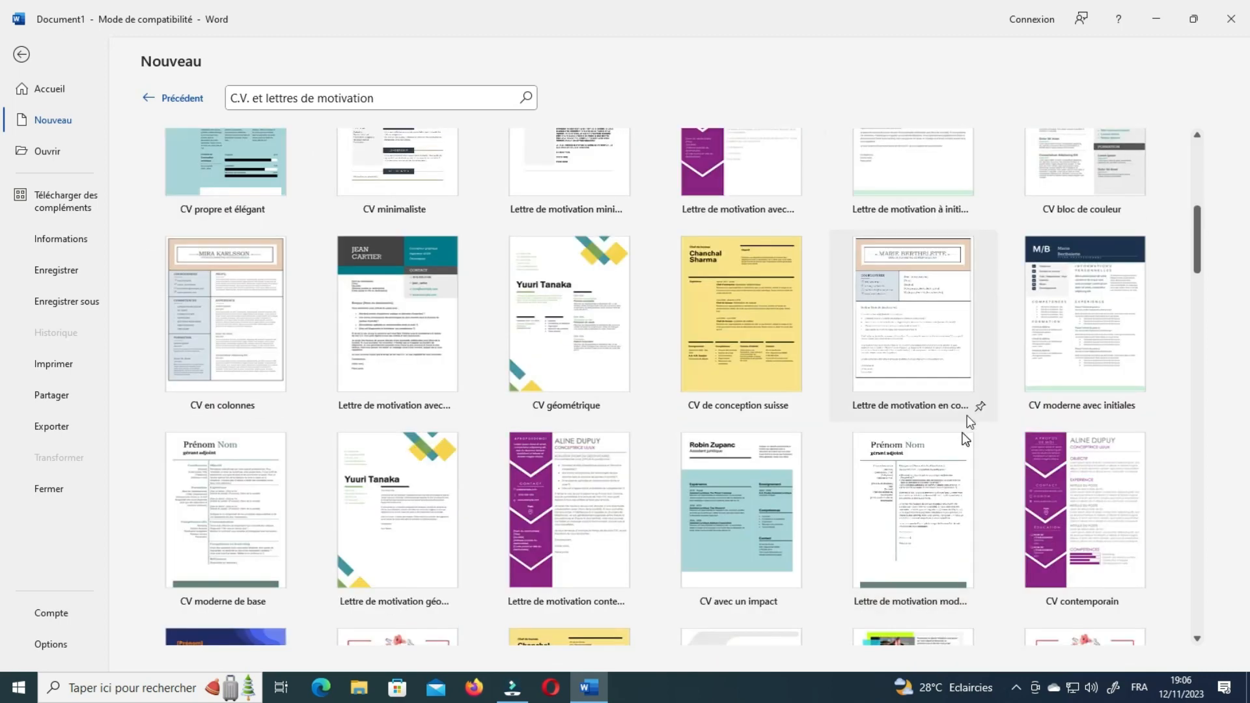
{"action": "scroll", "coordinate": [966, 438], "scroll_direction": "up", "scroll_amount": 2}
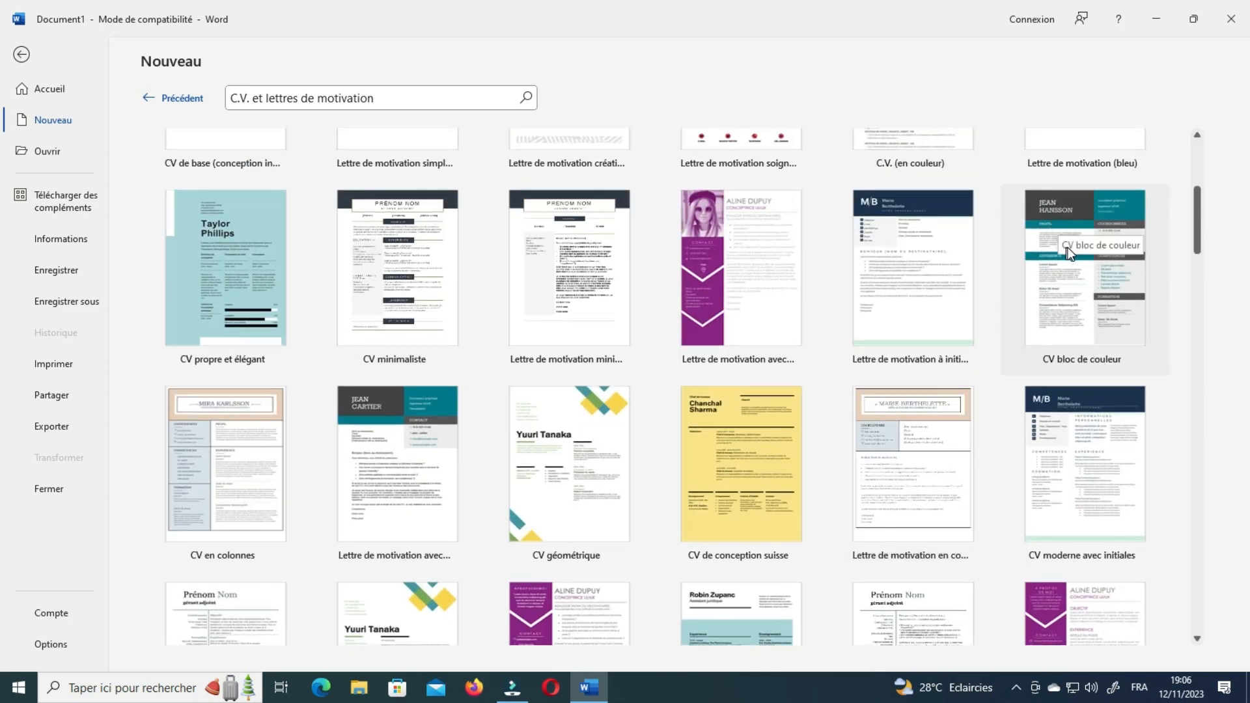
Preview the CV bloc de couleur template and create a new document from it with Créer.
{"action": "left_click", "coordinate": [1070, 306]}
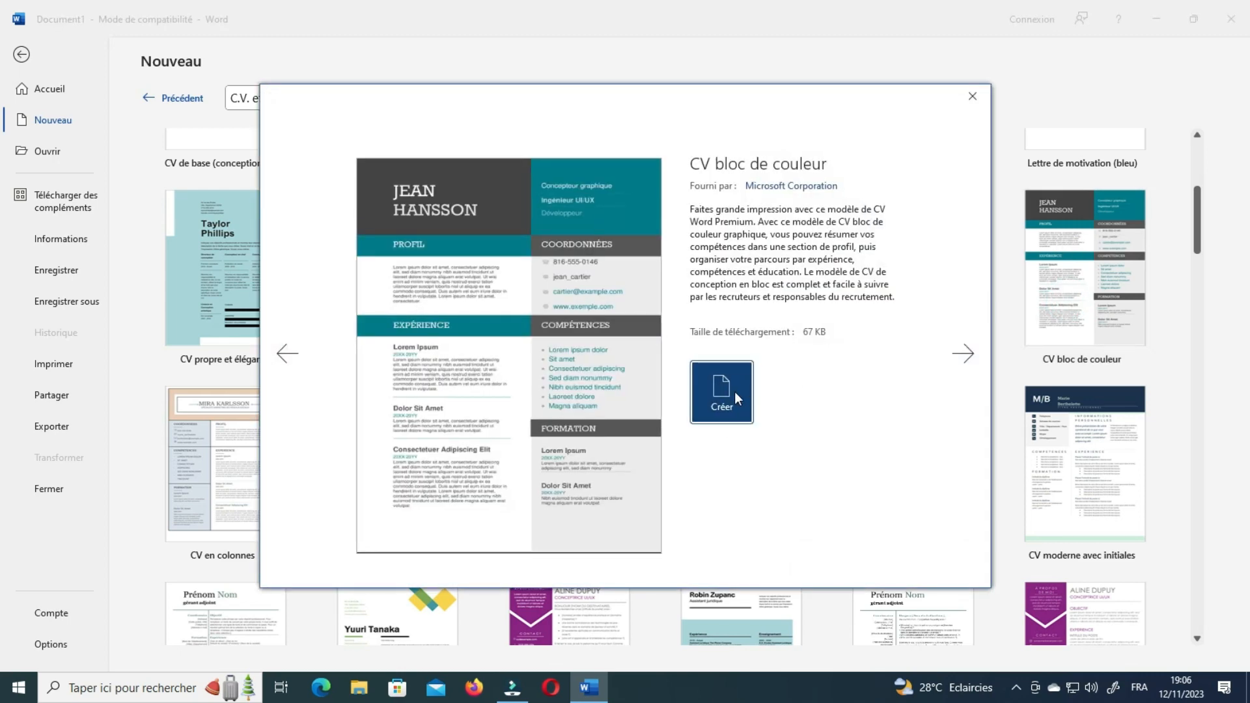
{"action": "left_click", "coordinate": [734, 391]}
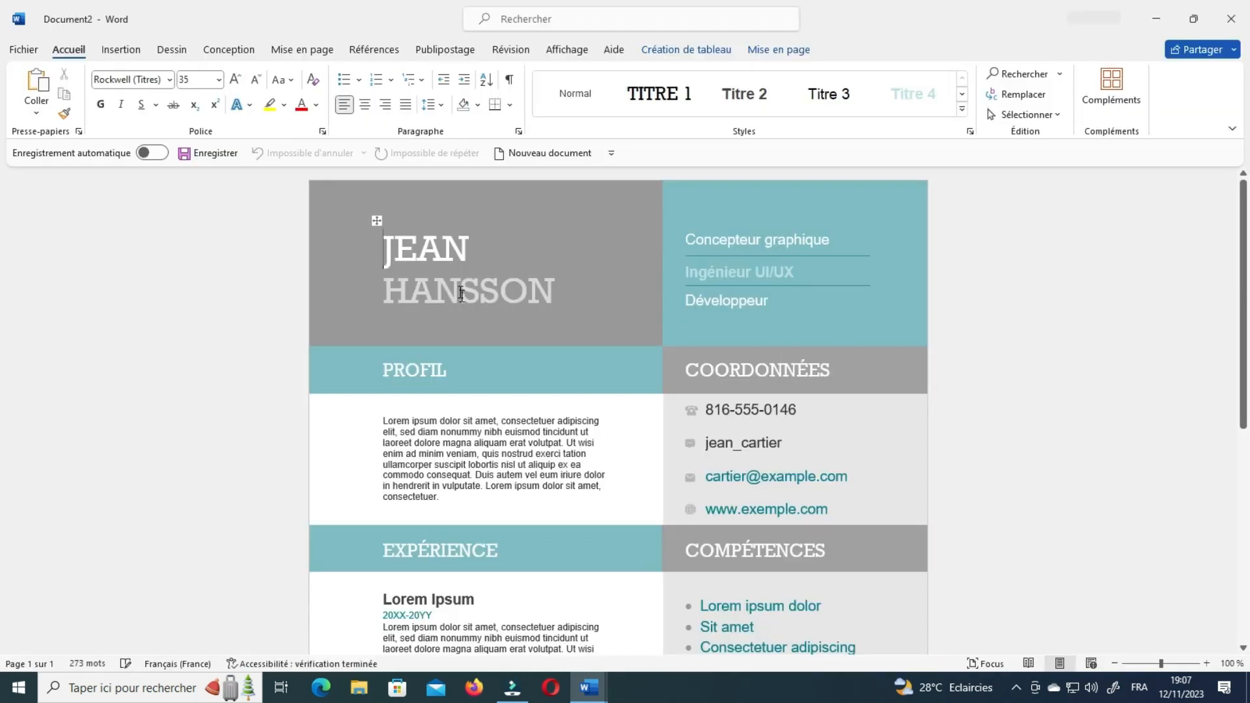
{"action": "double_click", "coordinate": [388, 263]}
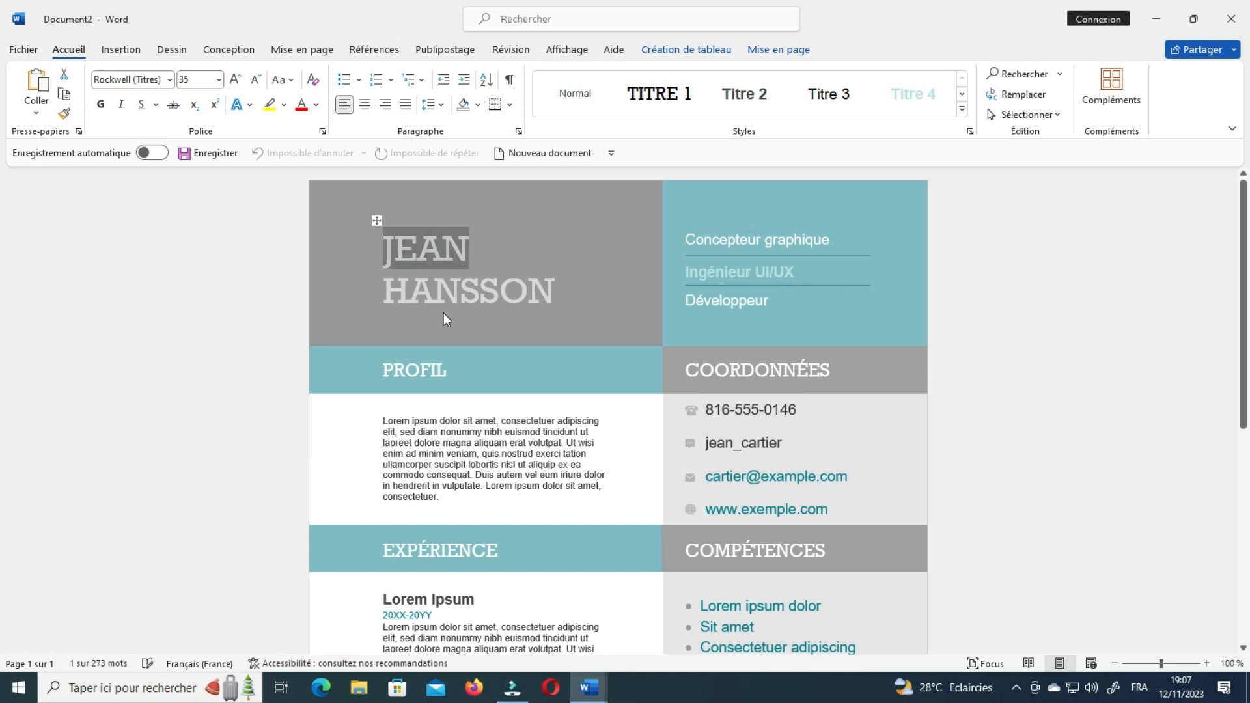
{"action": "double_click", "coordinate": [435, 296]}
{"action": "double_click", "coordinate": [524, 368]}
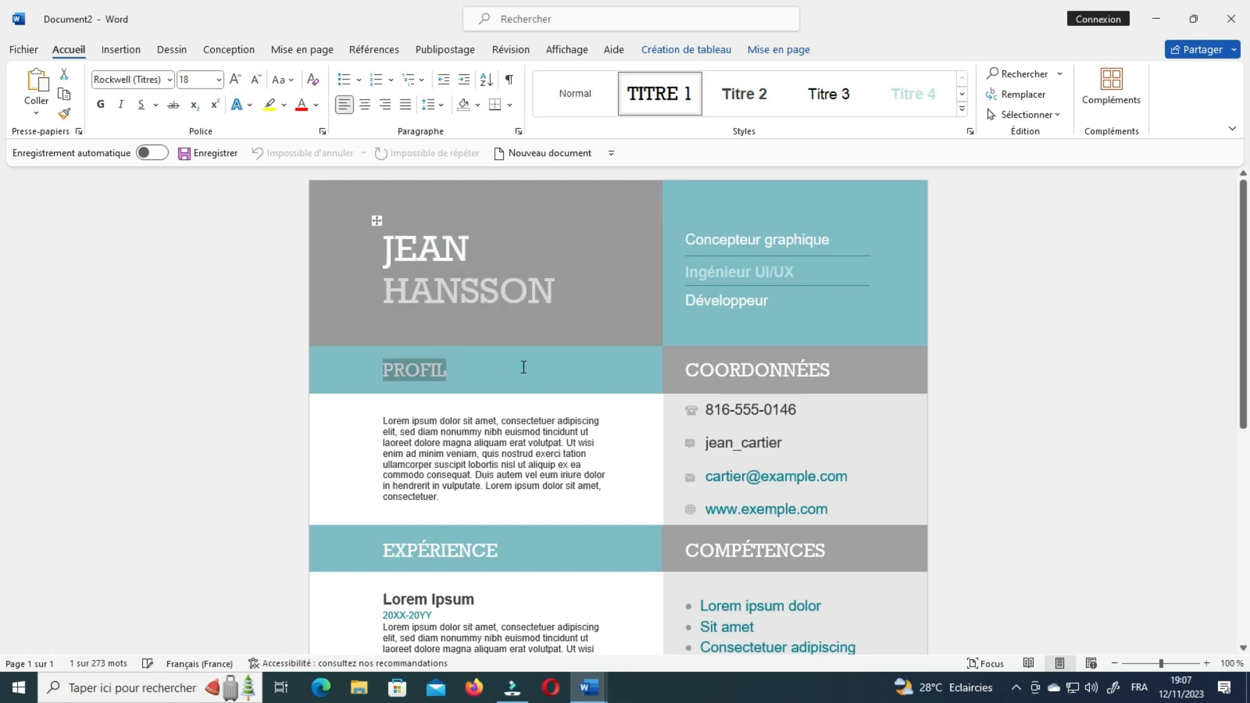
{"action": "double_click", "coordinate": [785, 369]}
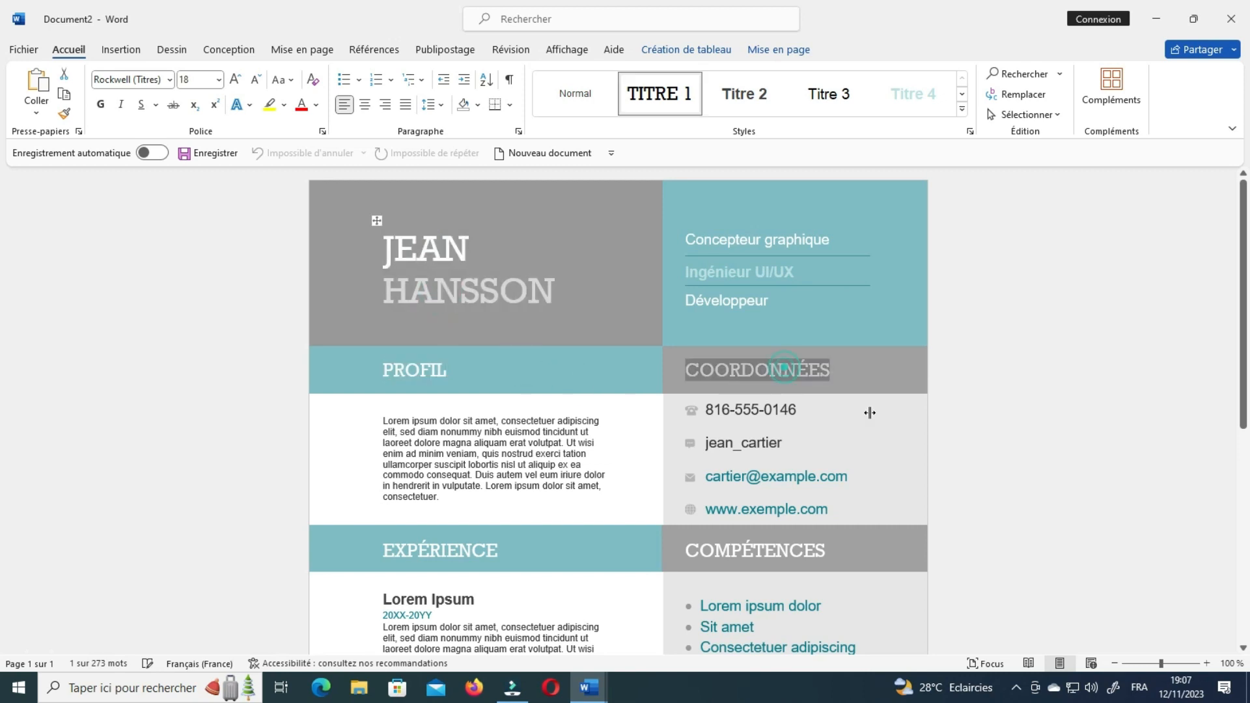
{"action": "double_click", "coordinate": [825, 476]}
{"action": "double_click", "coordinate": [777, 441]}
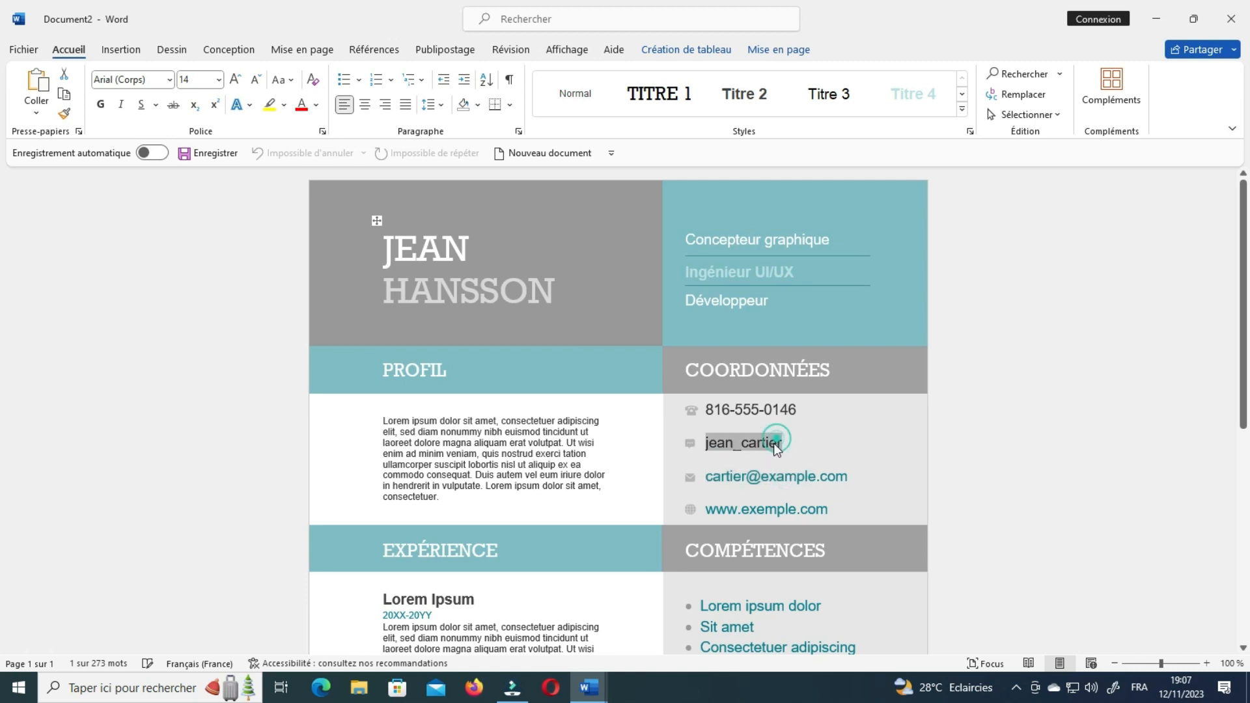
{"action": "double_click", "coordinate": [732, 476]}
{"action": "scroll", "coordinate": [703, 482], "scroll_direction": "down", "scroll_amount": 3}
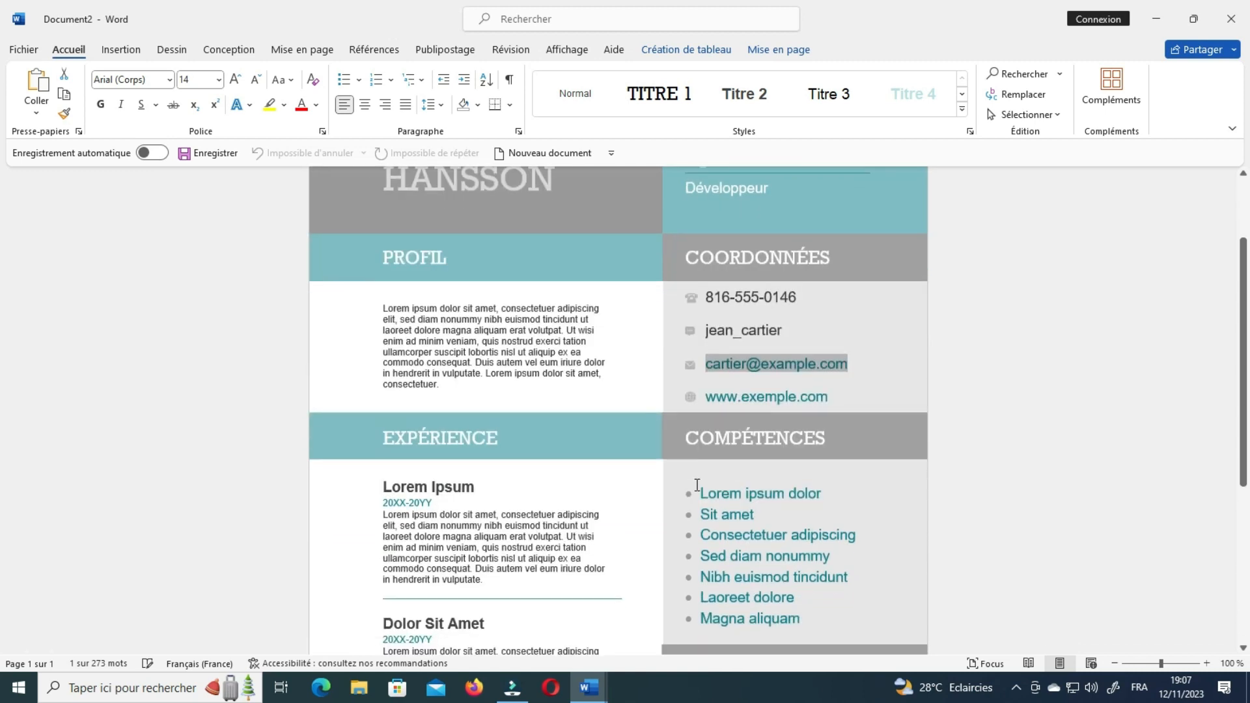
{"action": "left_click", "coordinate": [689, 493]}
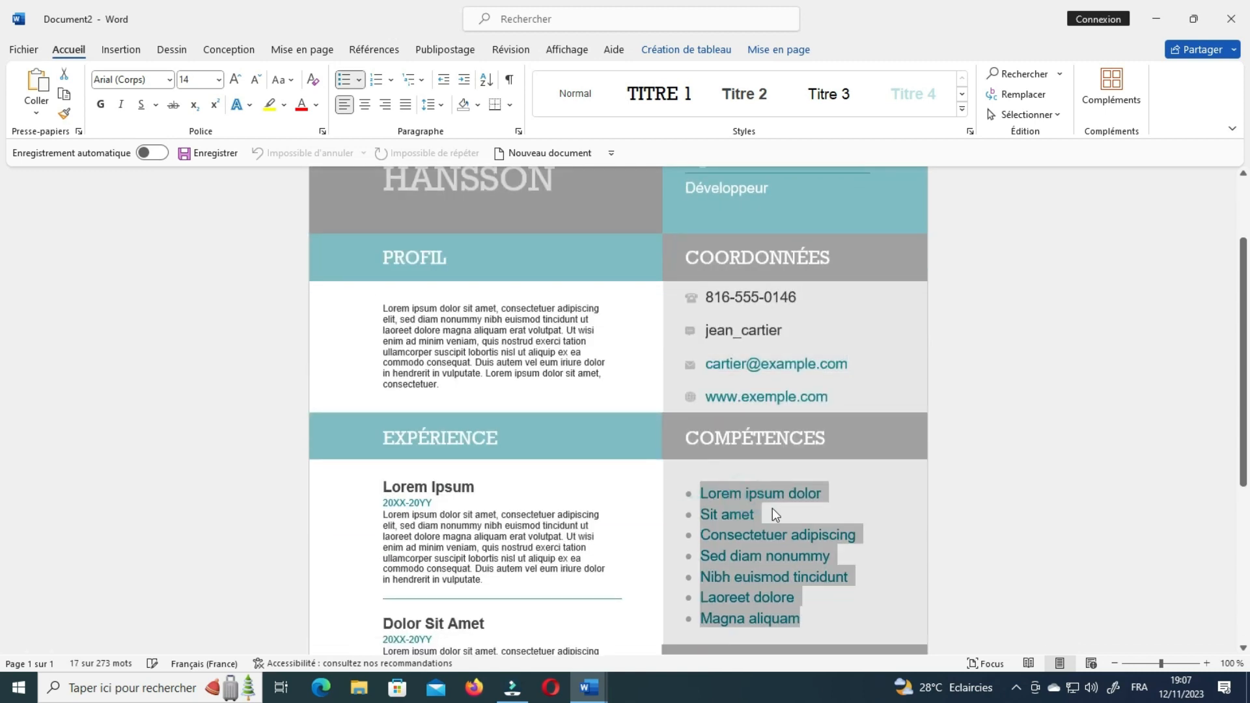
{"action": "scroll", "coordinate": [622, 540], "scroll_direction": "down", "scroll_amount": 2}
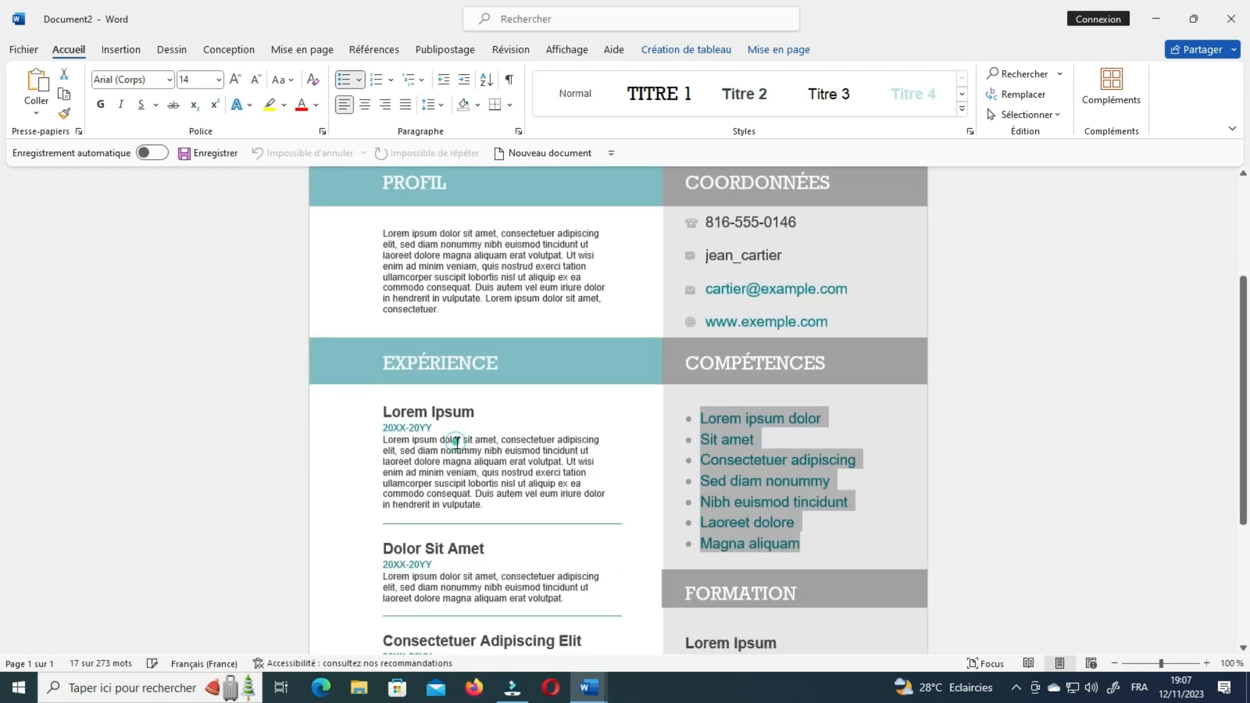
{"action": "triple_click", "coordinate": [456, 443]}
{"action": "scroll", "coordinate": [452, 455], "scroll_direction": "down", "scroll_amount": 3}
{"action": "triple_click", "coordinate": [445, 474]}
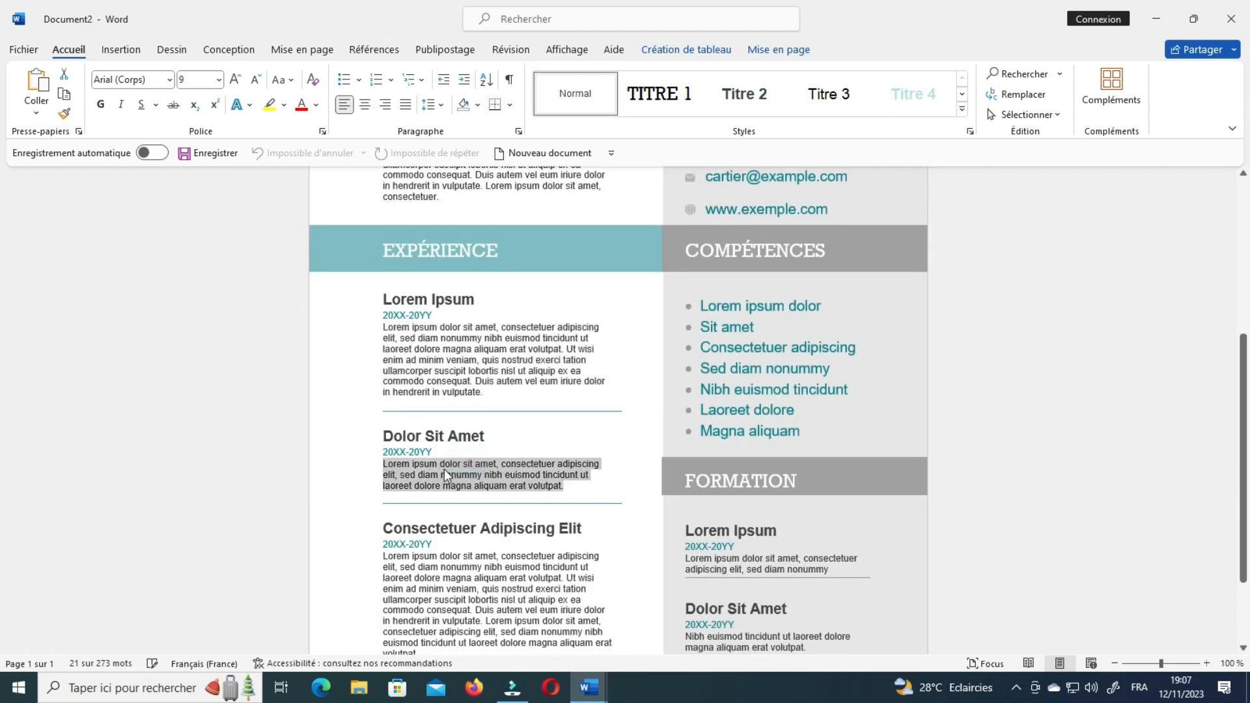
{"action": "scroll", "coordinate": [454, 446], "scroll_direction": "down", "scroll_amount": 2}
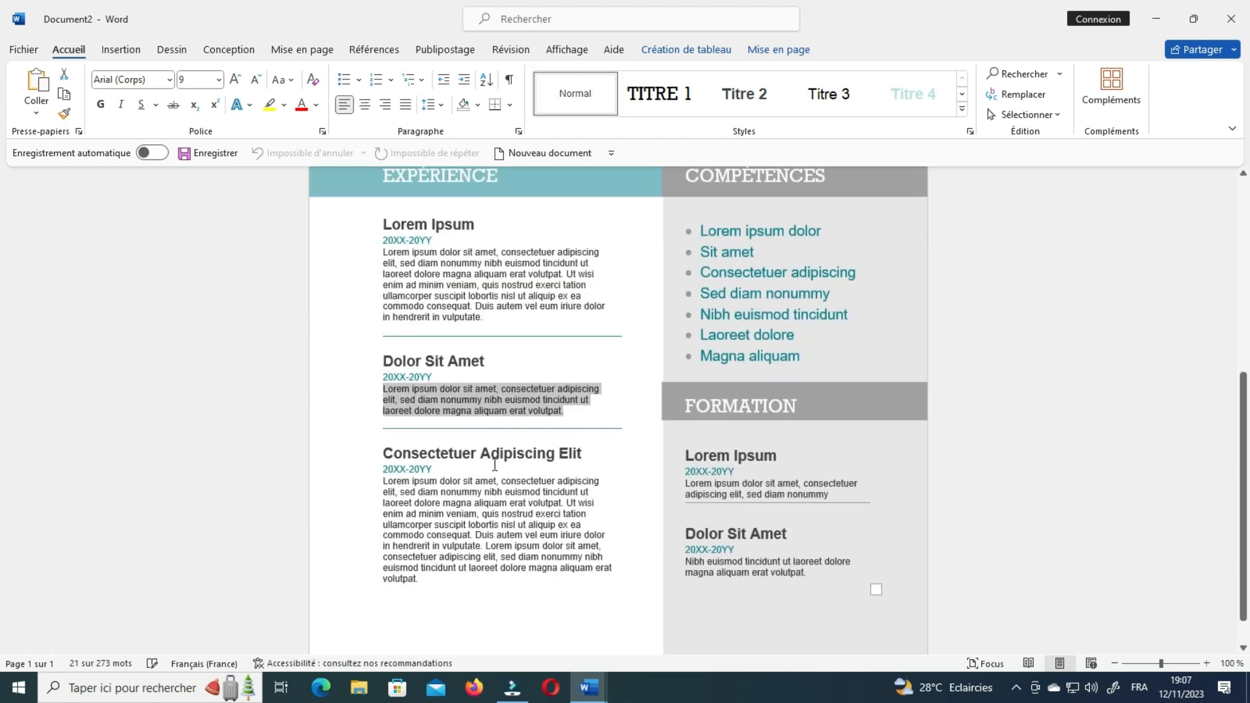
{"action": "triple_click", "coordinate": [830, 490]}
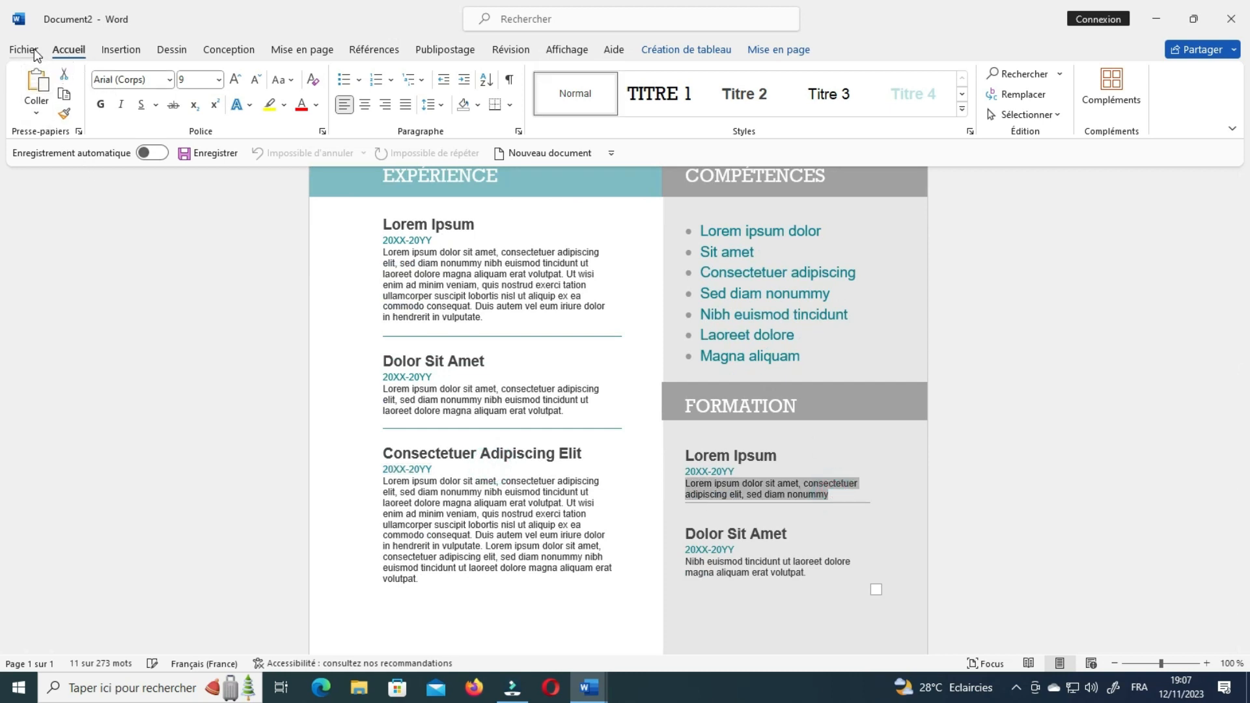
Open the new-document page and show the 'C.V. et lettres de motivation' templates.
{"action": "left_click", "coordinate": [34, 51]}
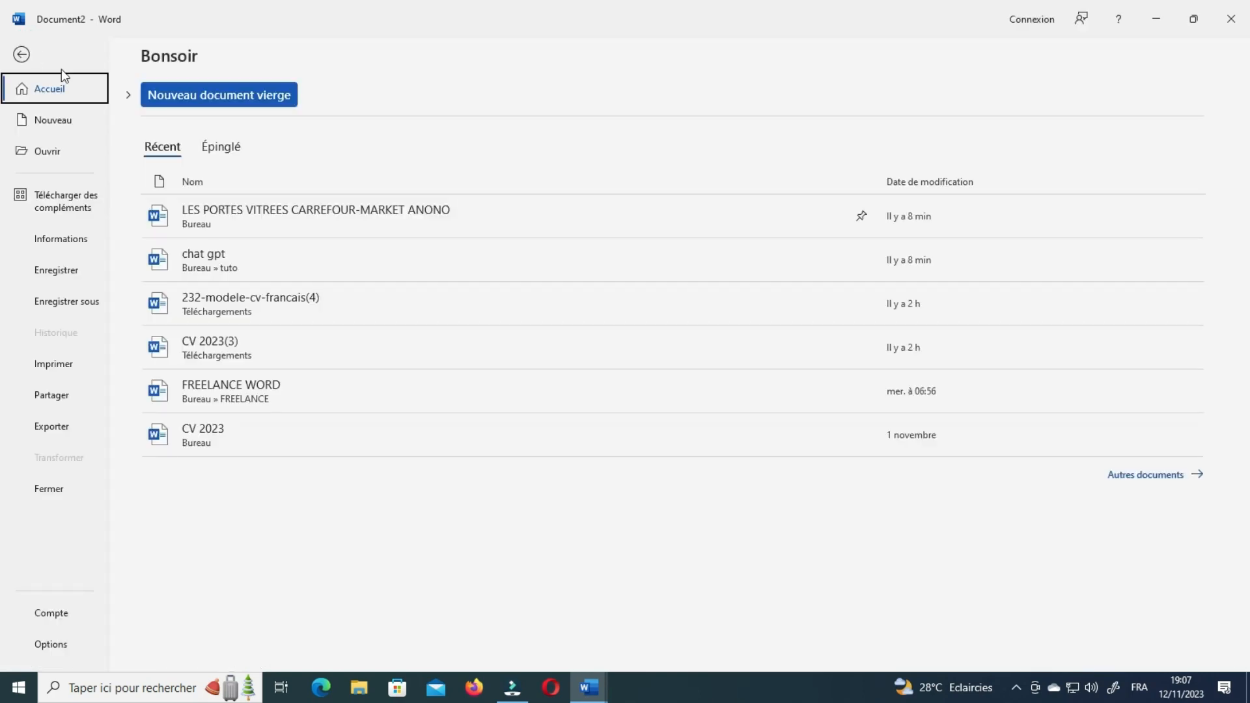
{"action": "left_click", "coordinate": [65, 121]}
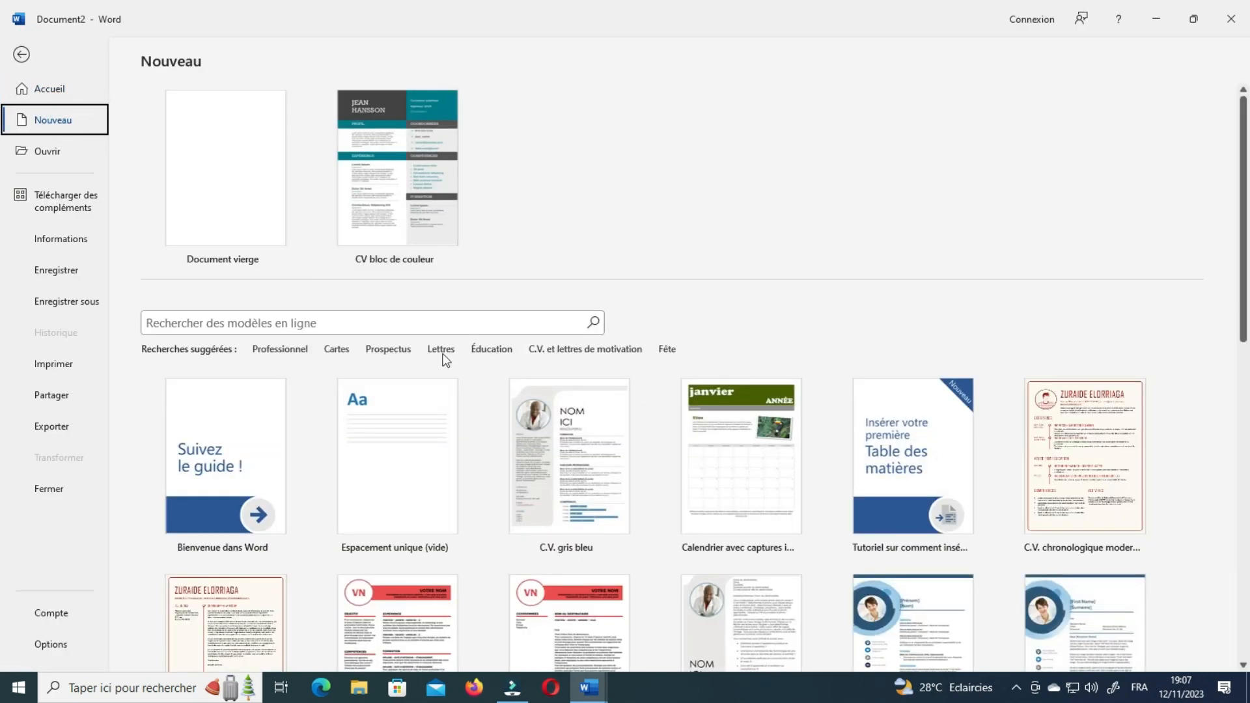
{"action": "left_click", "coordinate": [533, 350]}
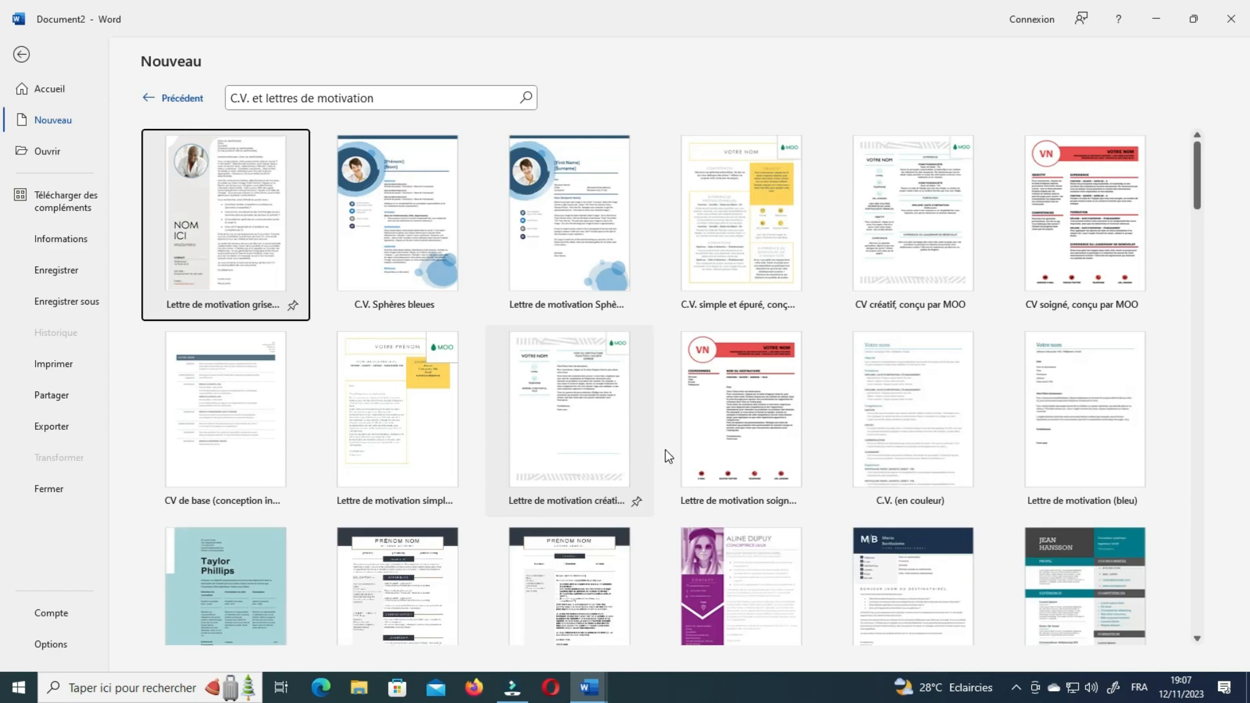
Scroll down the CV templates to find CV moderne coloré (design vertical).
{"action": "scroll", "coordinate": [658, 450], "scroll_direction": "down", "scroll_amount": 2}
{"action": "scroll", "coordinate": [669, 441], "scroll_direction": "down", "scroll_amount": 5}
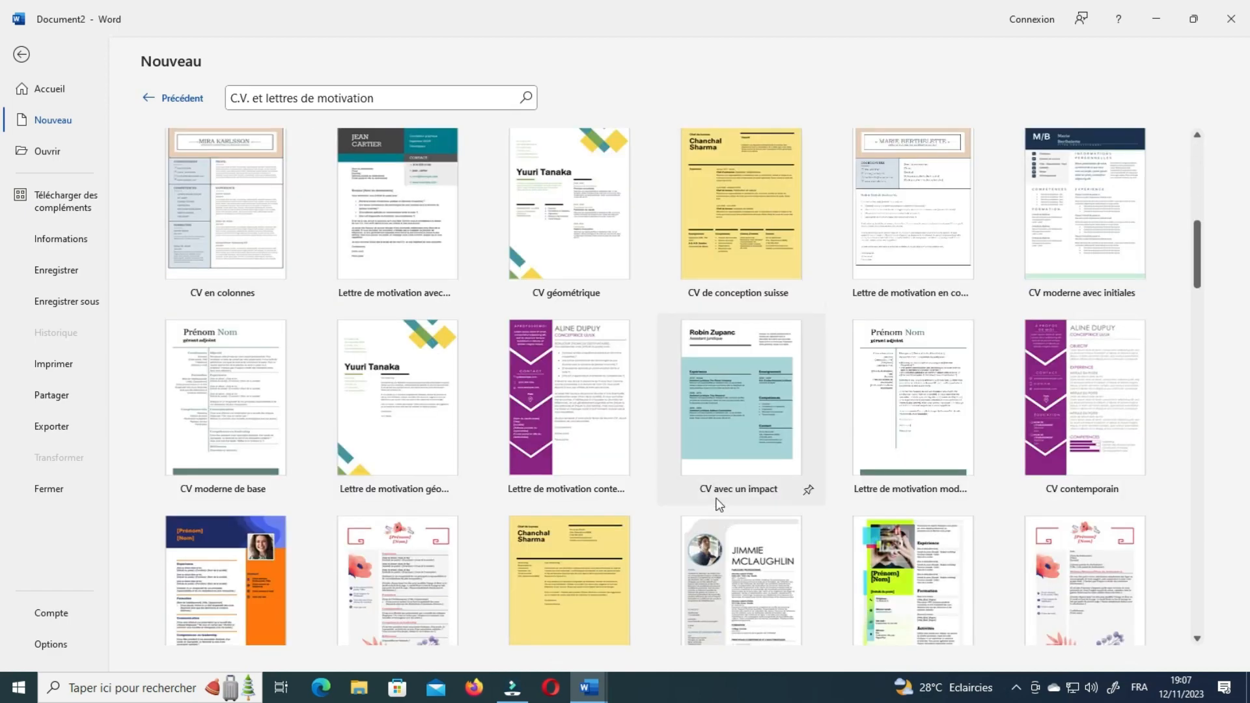
{"action": "scroll", "coordinate": [736, 512], "scroll_direction": "down", "scroll_amount": 2}
{"action": "scroll", "coordinate": [736, 512], "scroll_direction": "down", "scroll_amount": 4}
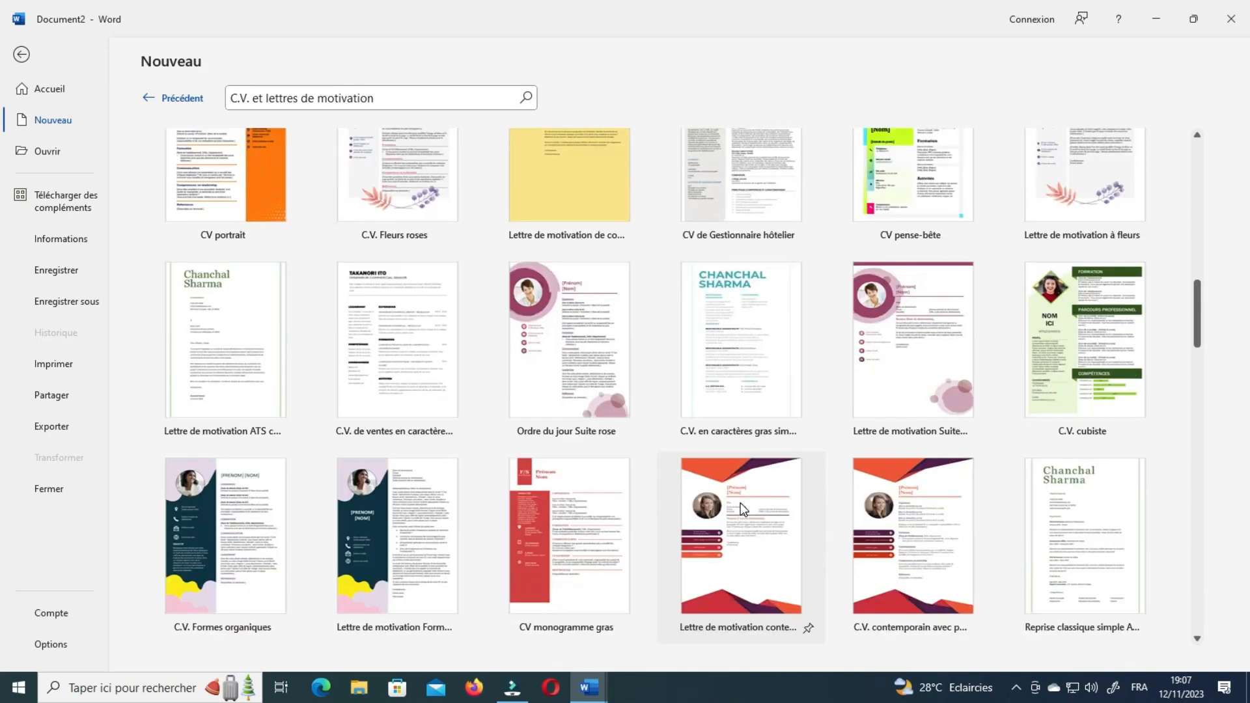
{"action": "scroll", "coordinate": [744, 498], "scroll_direction": "down", "scroll_amount": 5}
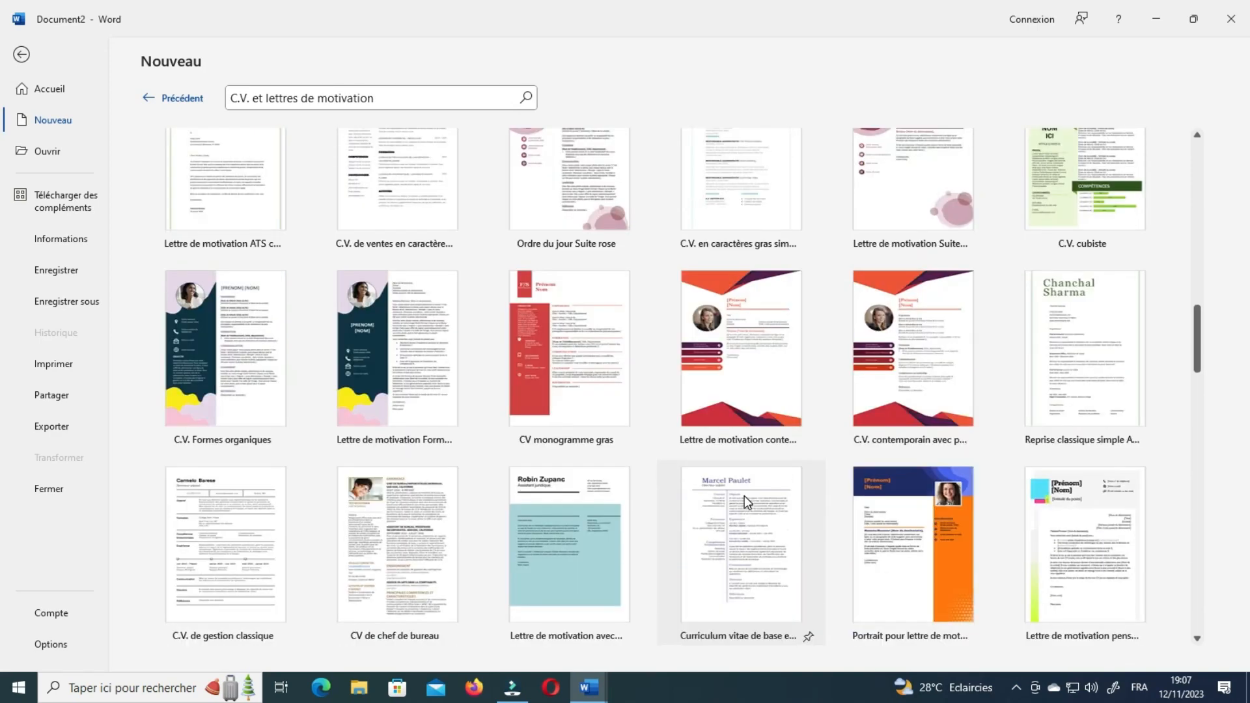
{"action": "scroll", "coordinate": [756, 504], "scroll_direction": "down", "scroll_amount": 6}
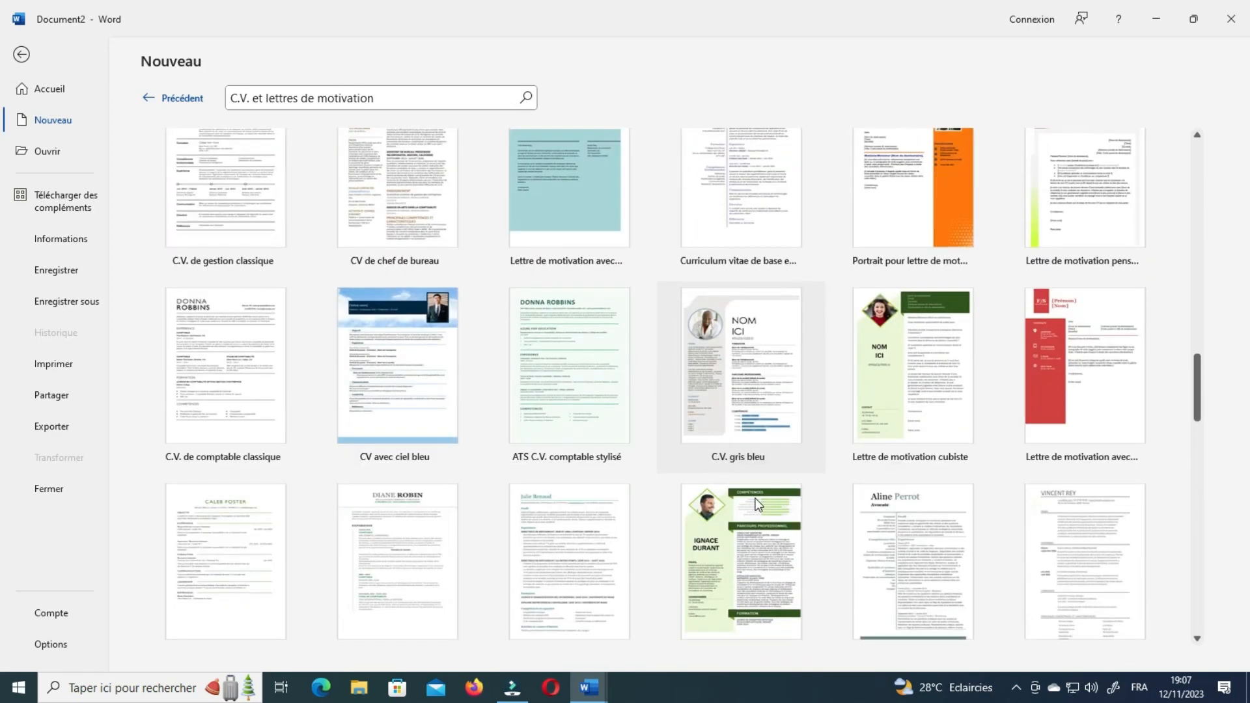
{"action": "scroll", "coordinate": [757, 498], "scroll_direction": "down", "scroll_amount": 6}
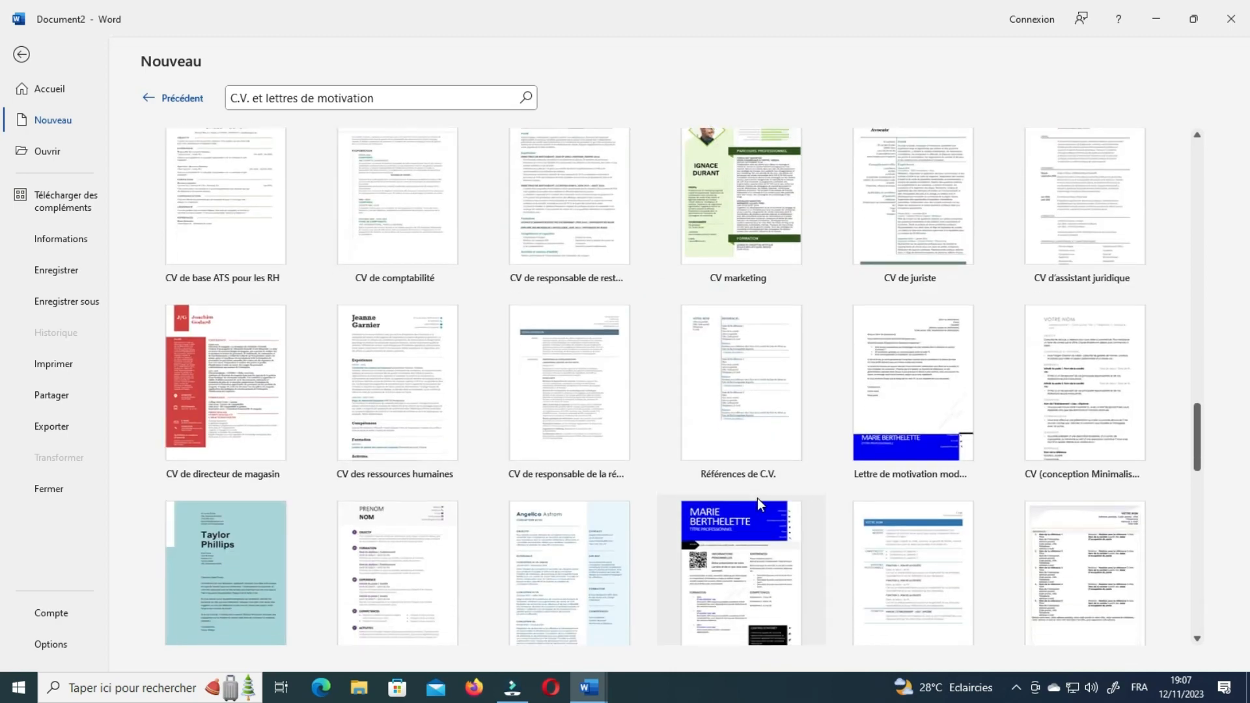
{"action": "scroll", "coordinate": [786, 508], "scroll_direction": "down", "scroll_amount": 5}
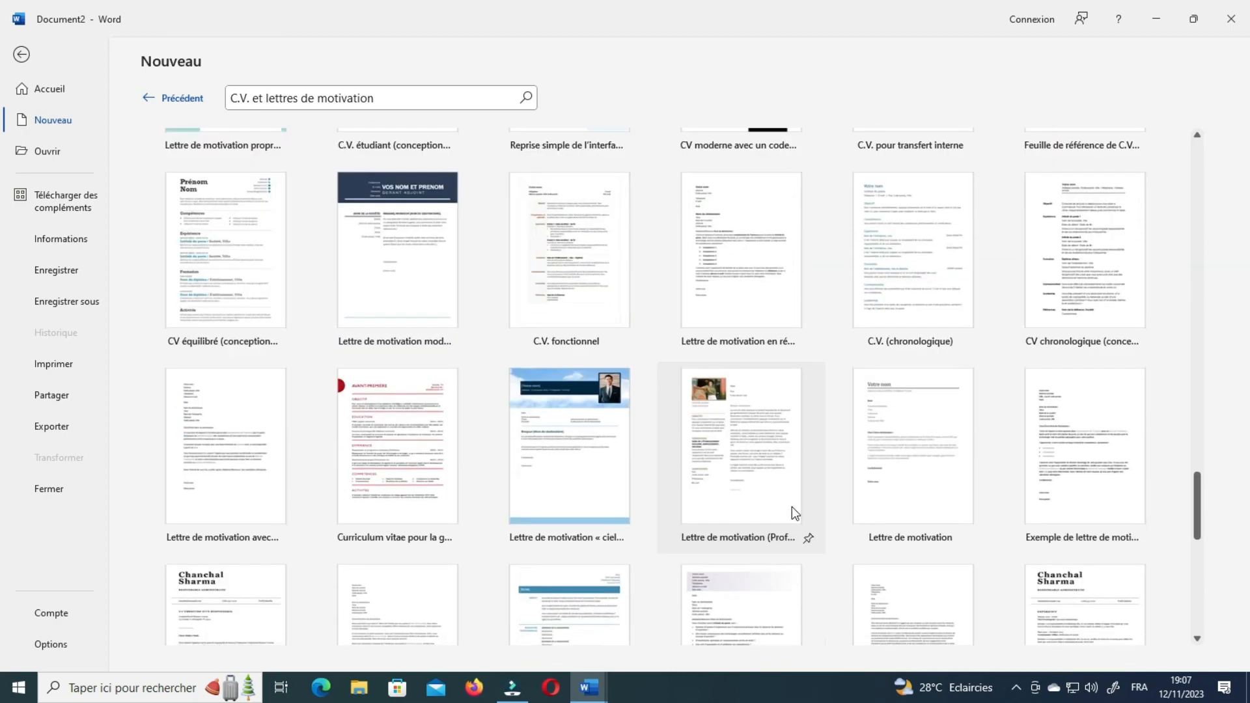
{"action": "scroll", "coordinate": [788, 503], "scroll_direction": "down", "scroll_amount": 4}
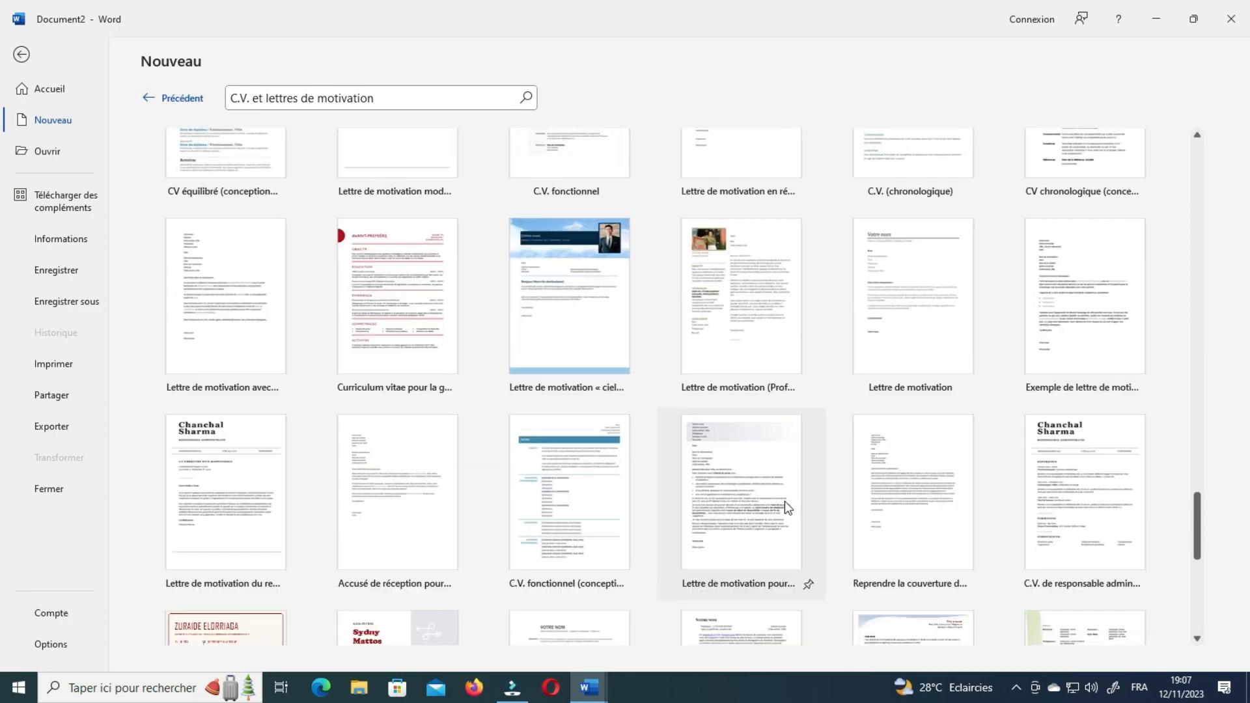
{"action": "scroll", "coordinate": [717, 167], "scroll_direction": "up", "scroll_amount": 1}
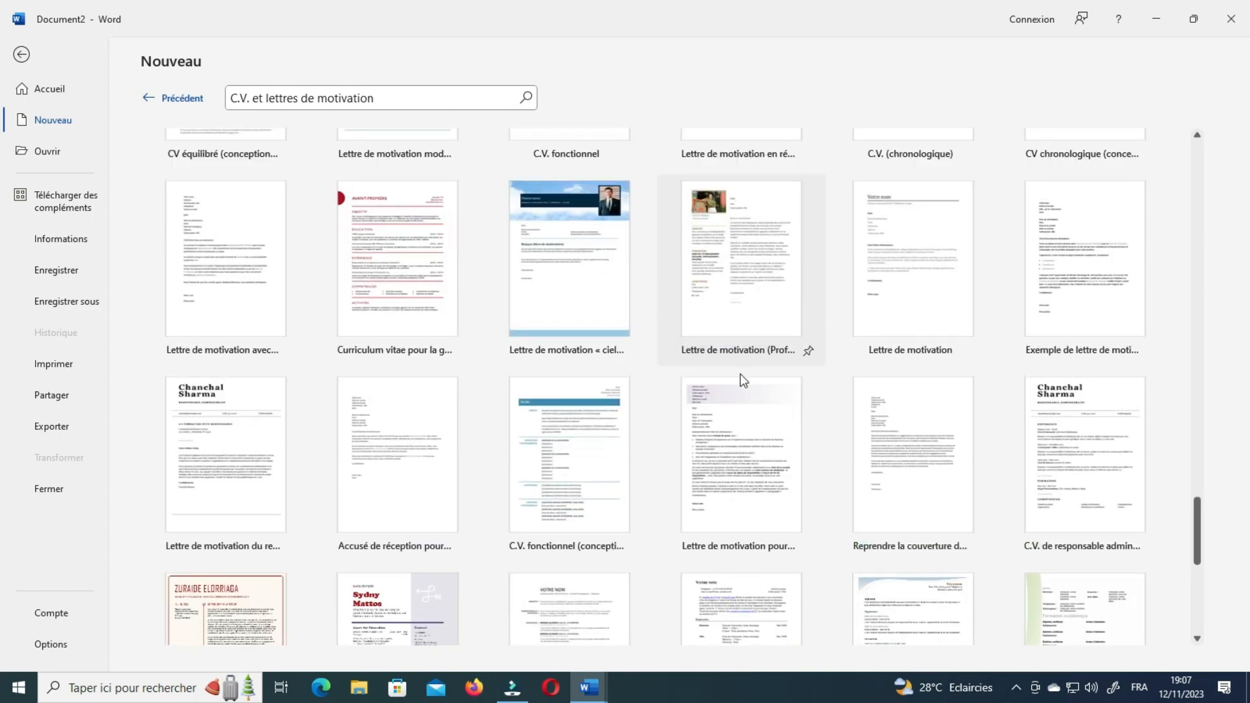
{"action": "scroll", "coordinate": [744, 384], "scroll_direction": "down", "scroll_amount": 10}
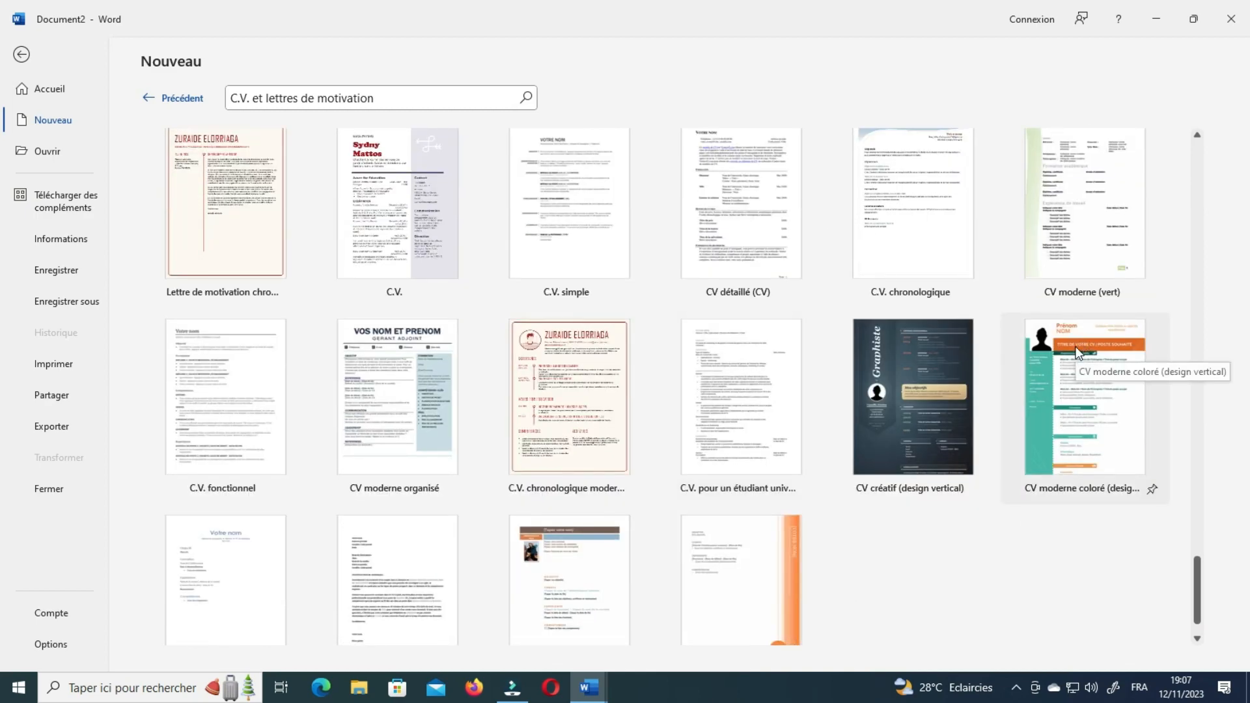
{"action": "scroll", "coordinate": [770, 492], "scroll_direction": "down", "scroll_amount": 2}
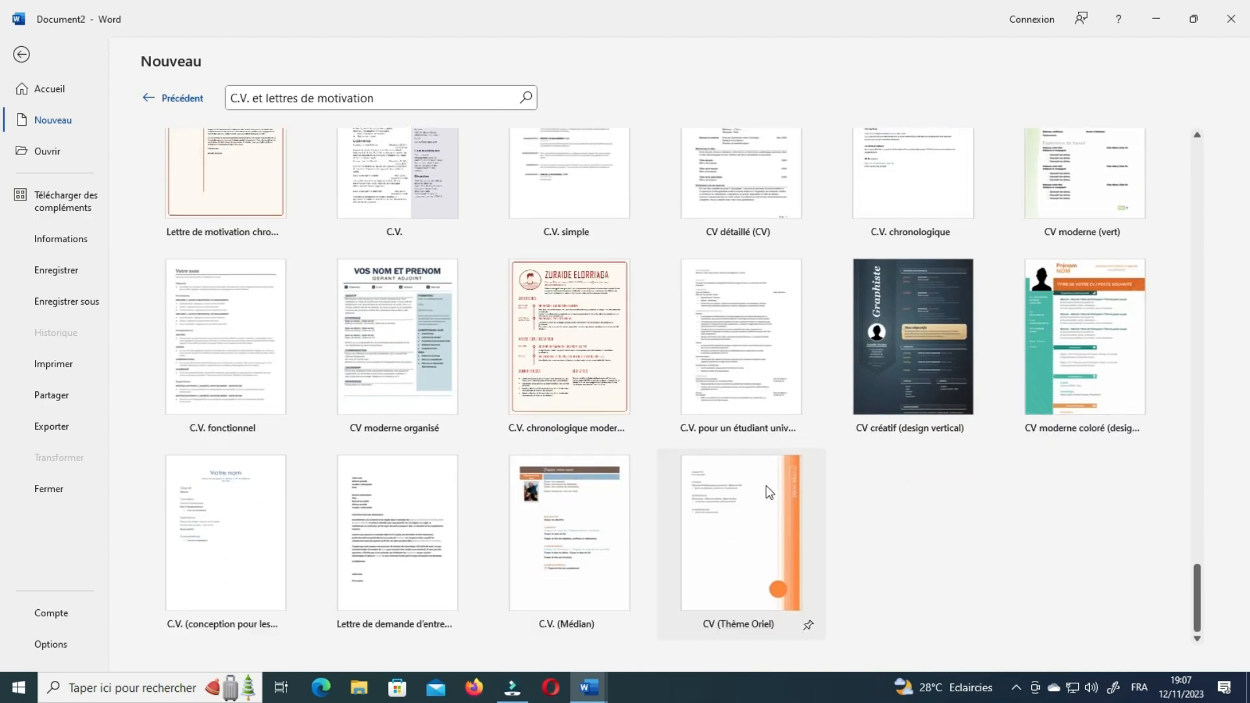
Preview the CV moderne coloré (design vertical) template and create a document from it.
{"action": "left_click", "coordinate": [1049, 306]}
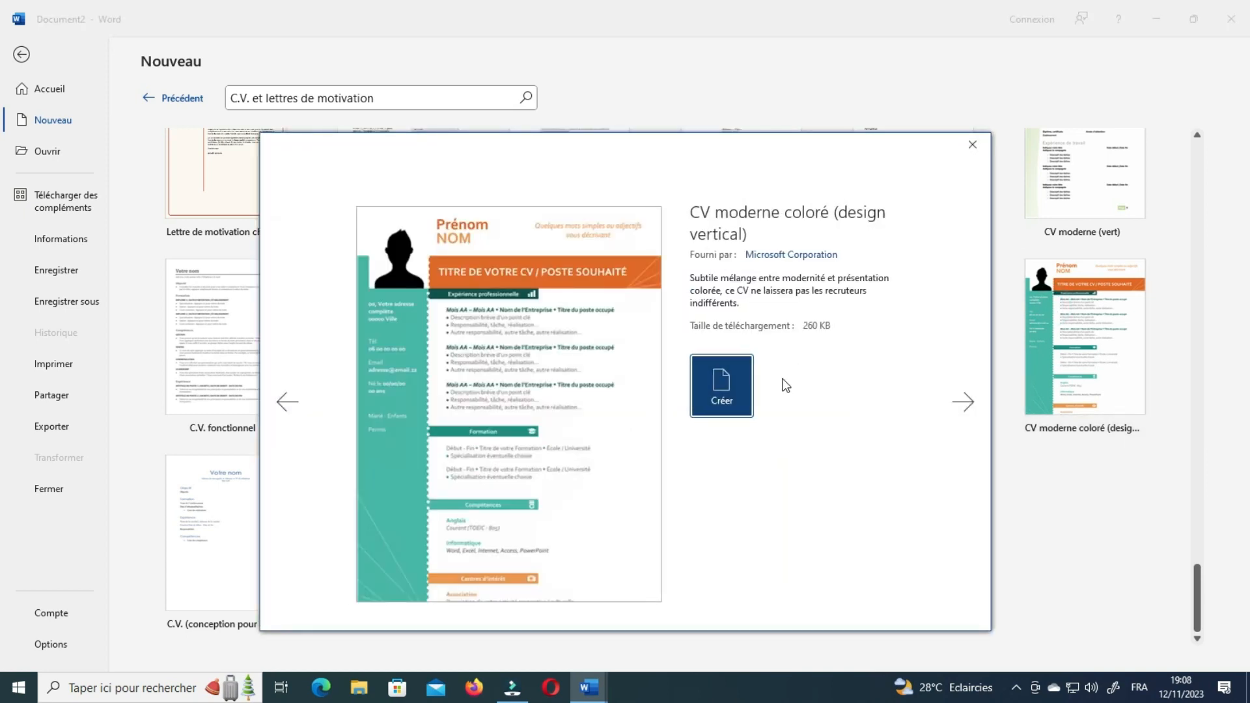
{"action": "left_click", "coordinate": [736, 387]}
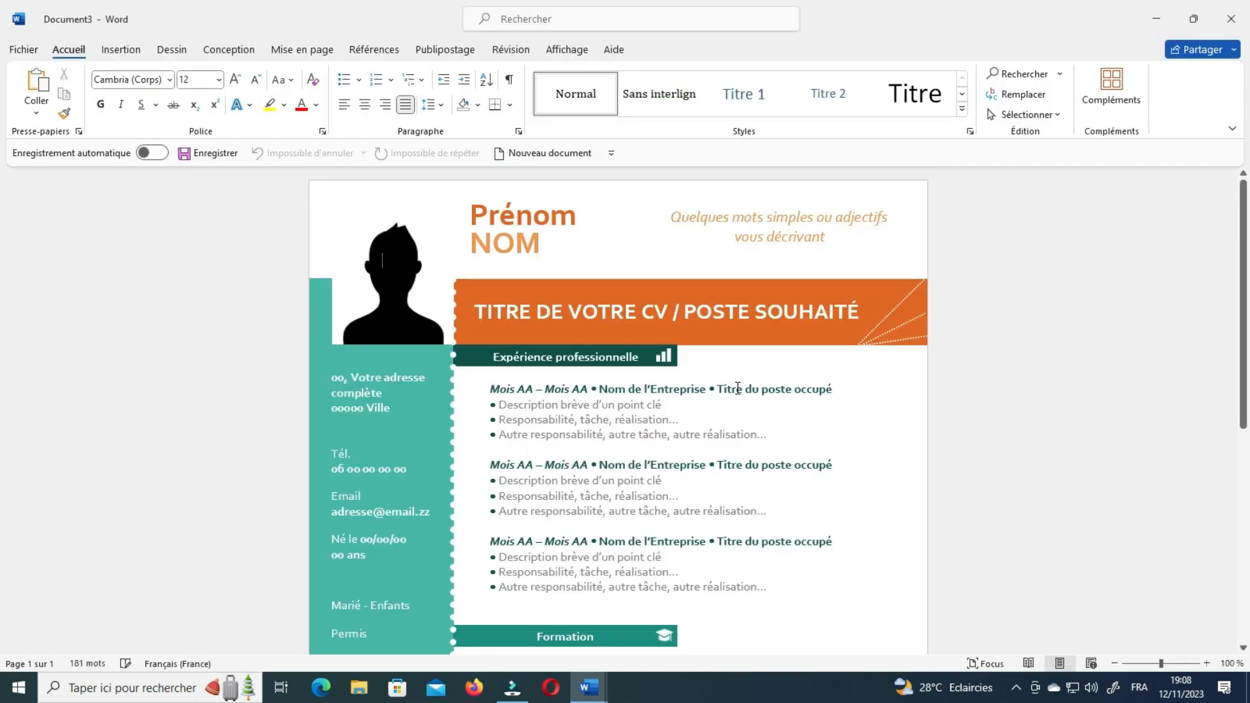
Shift the silhouette photo placeholder slightly down and to the right on Document3.
{"action": "left_click", "coordinate": [390, 273]}
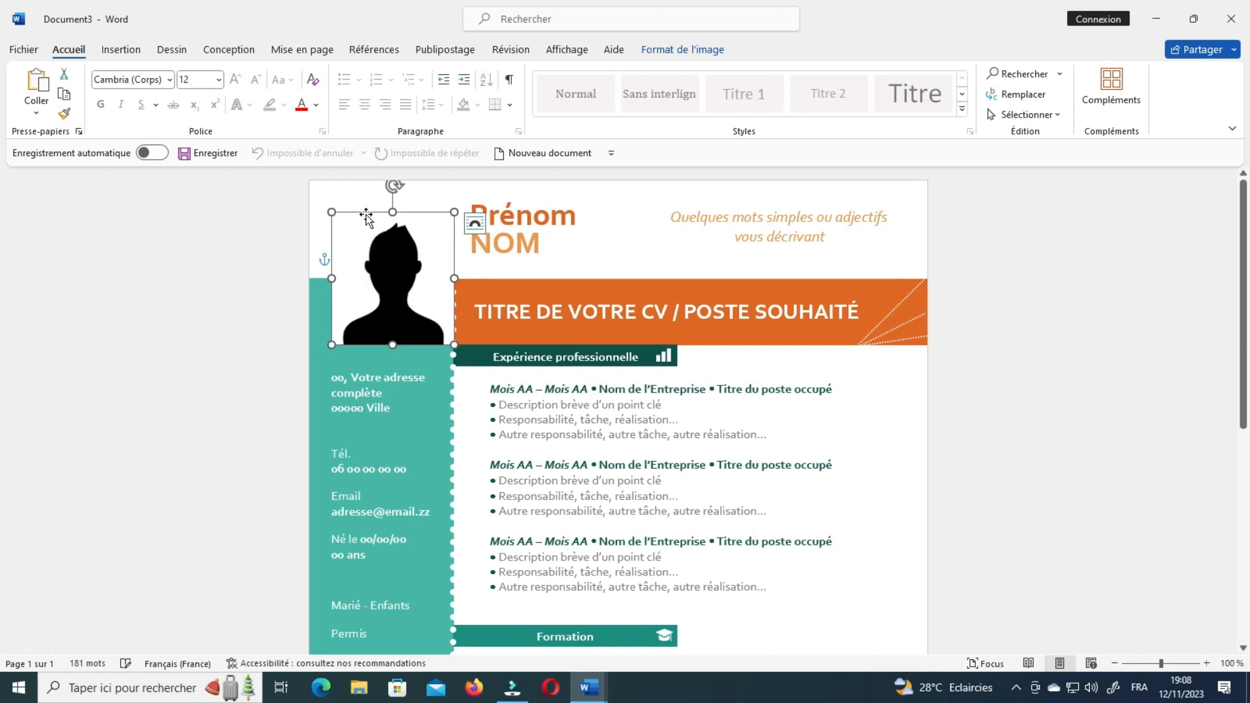
{"action": "left_click_drag", "start_coordinate": [365, 217], "coordinate": [393, 231]}
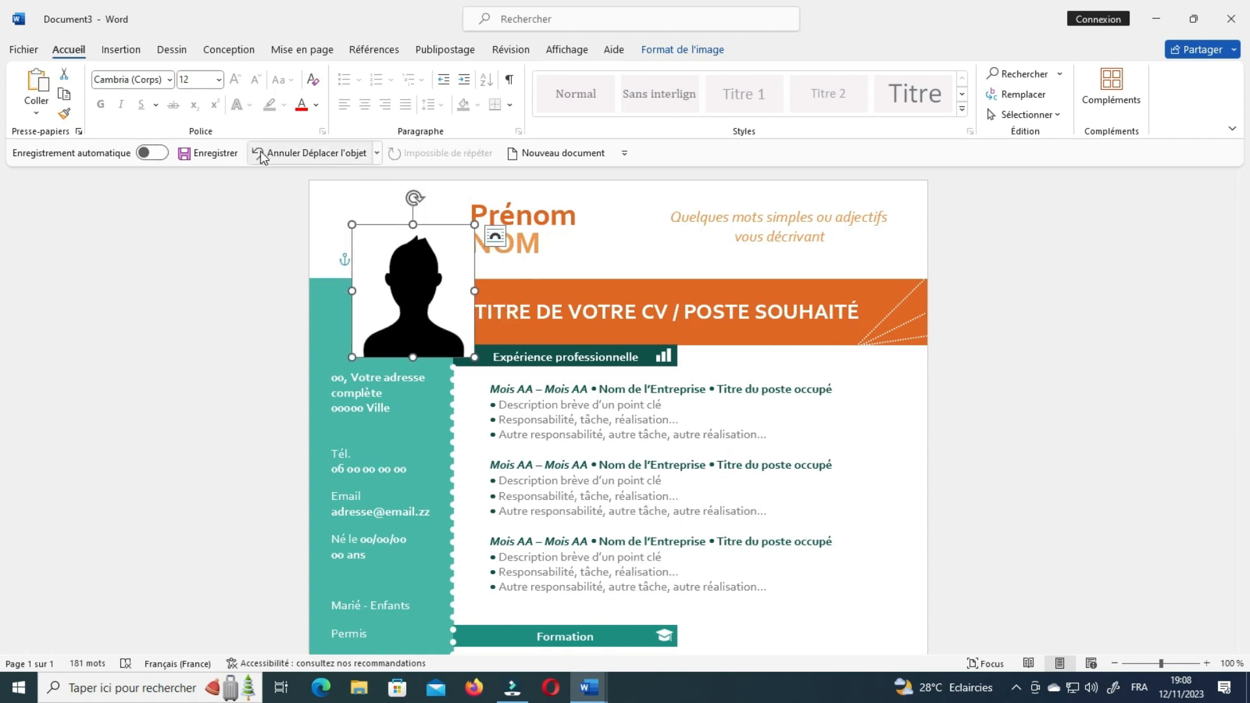
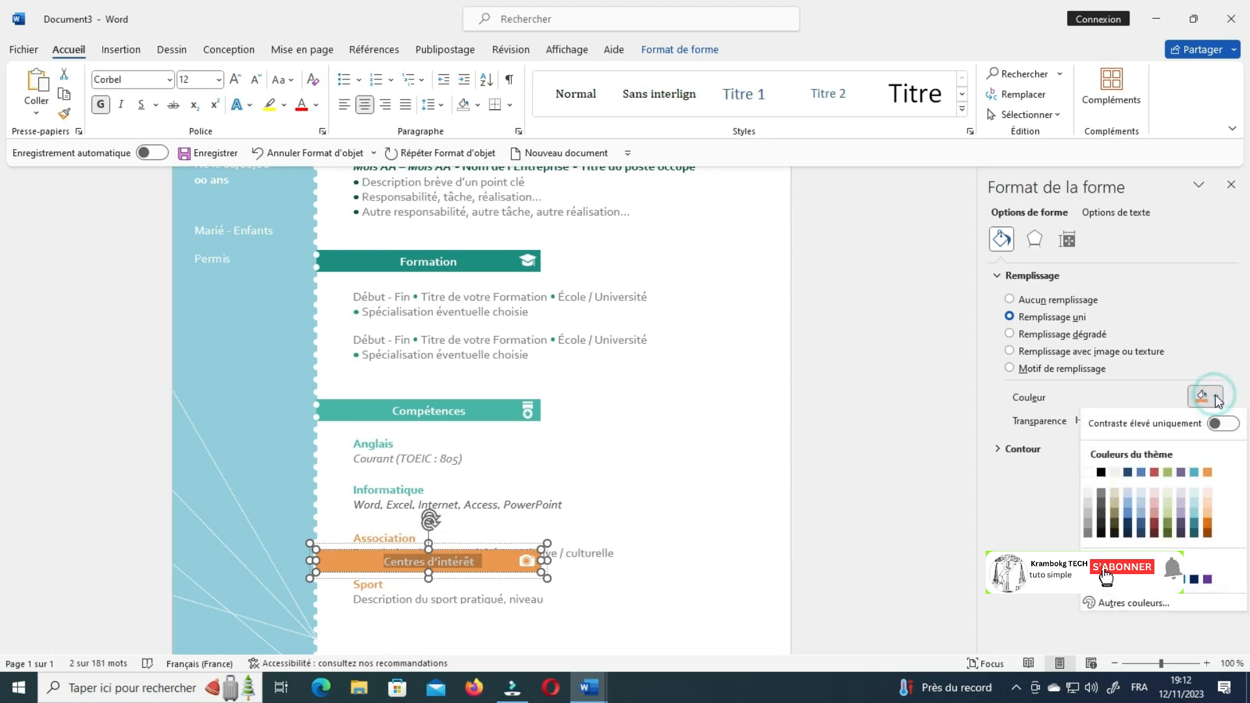
Make the Centres d'intérêt banner light blue, then check the Formation and Compétences banners.
{"action": "left_click", "coordinate": [1192, 505]}
{"action": "left_click", "coordinate": [644, 366]}
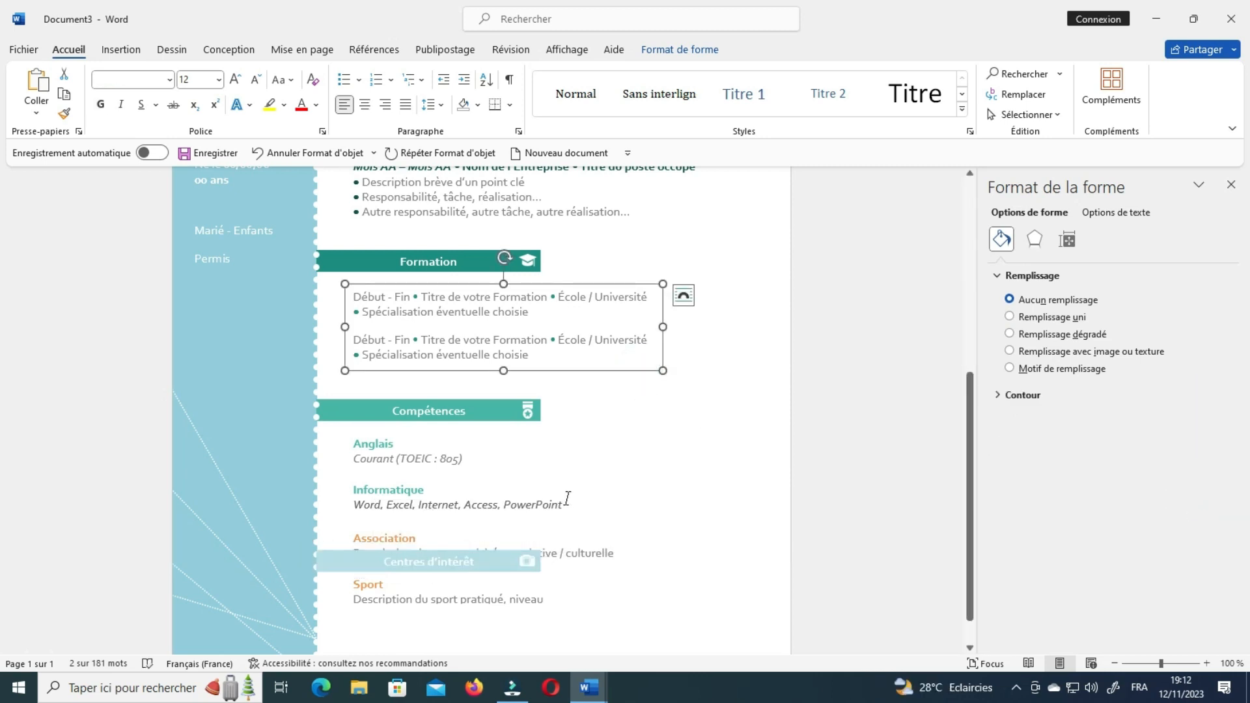
{"action": "left_click", "coordinate": [362, 259]}
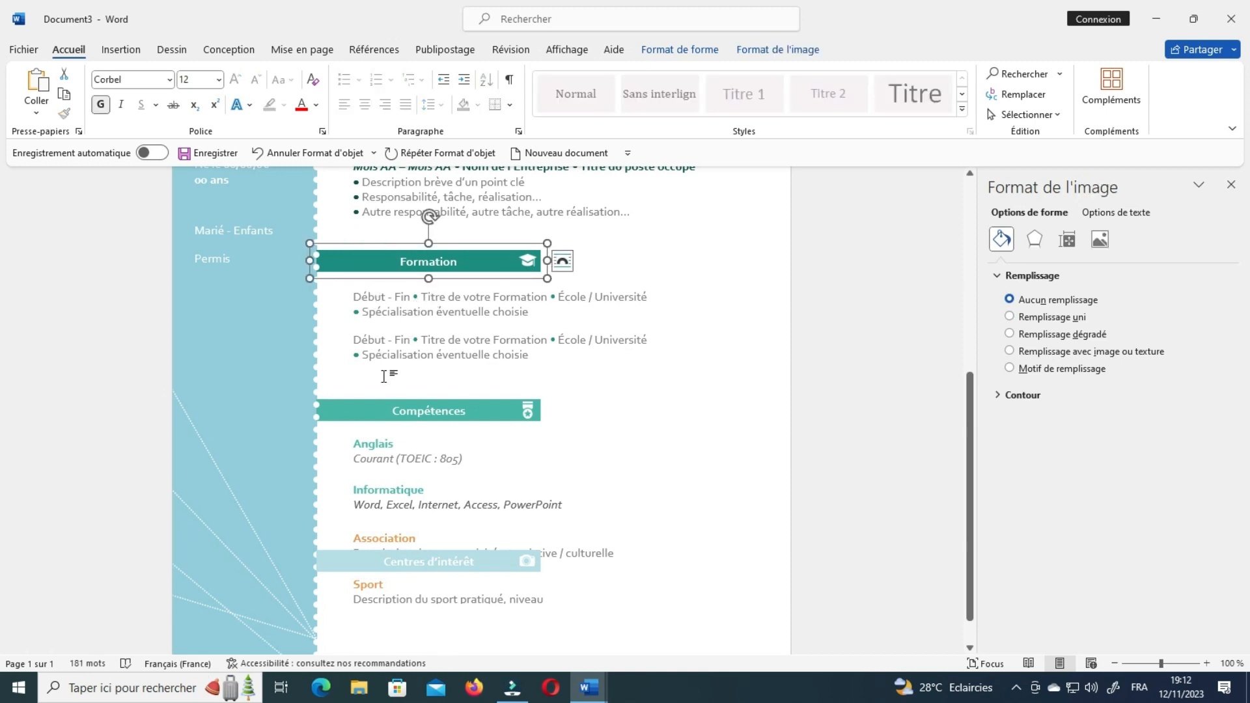
{"action": "double_click", "coordinate": [377, 411]}
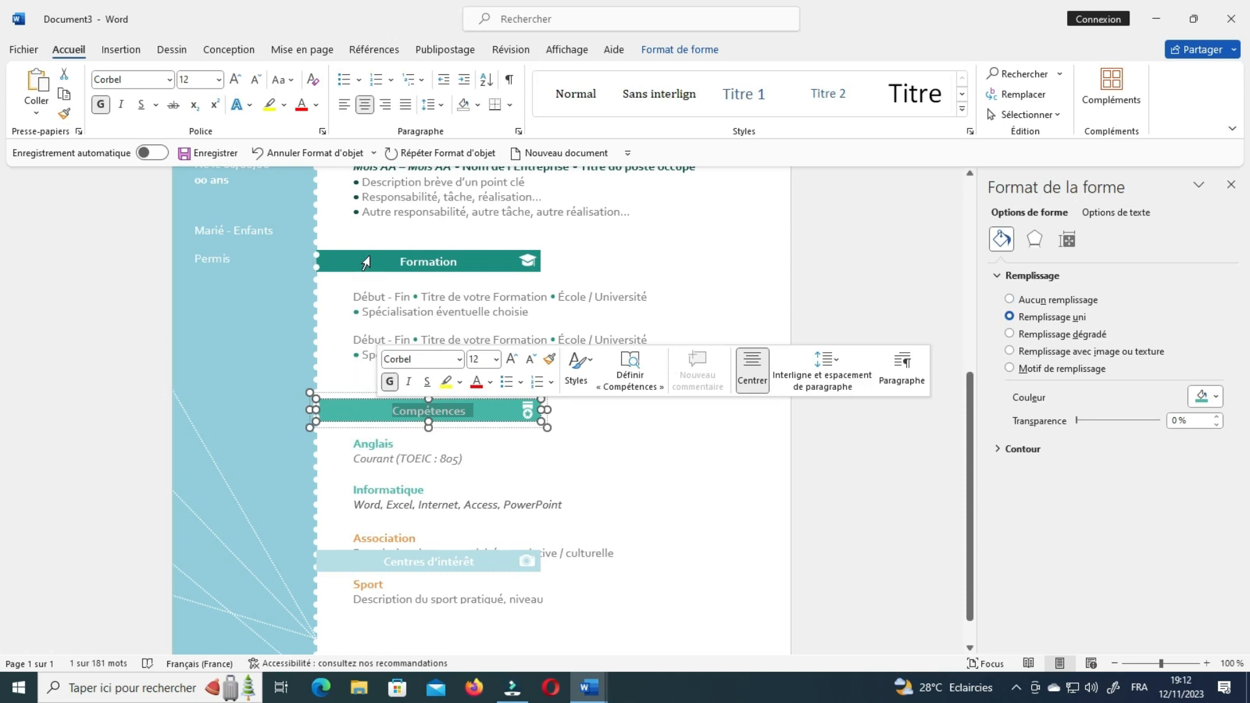
Inspect the teal sidebar, profile photo and name header at the top of the CV.
{"action": "left_click", "coordinate": [218, 366]}
{"action": "left_click", "coordinate": [671, 431]}
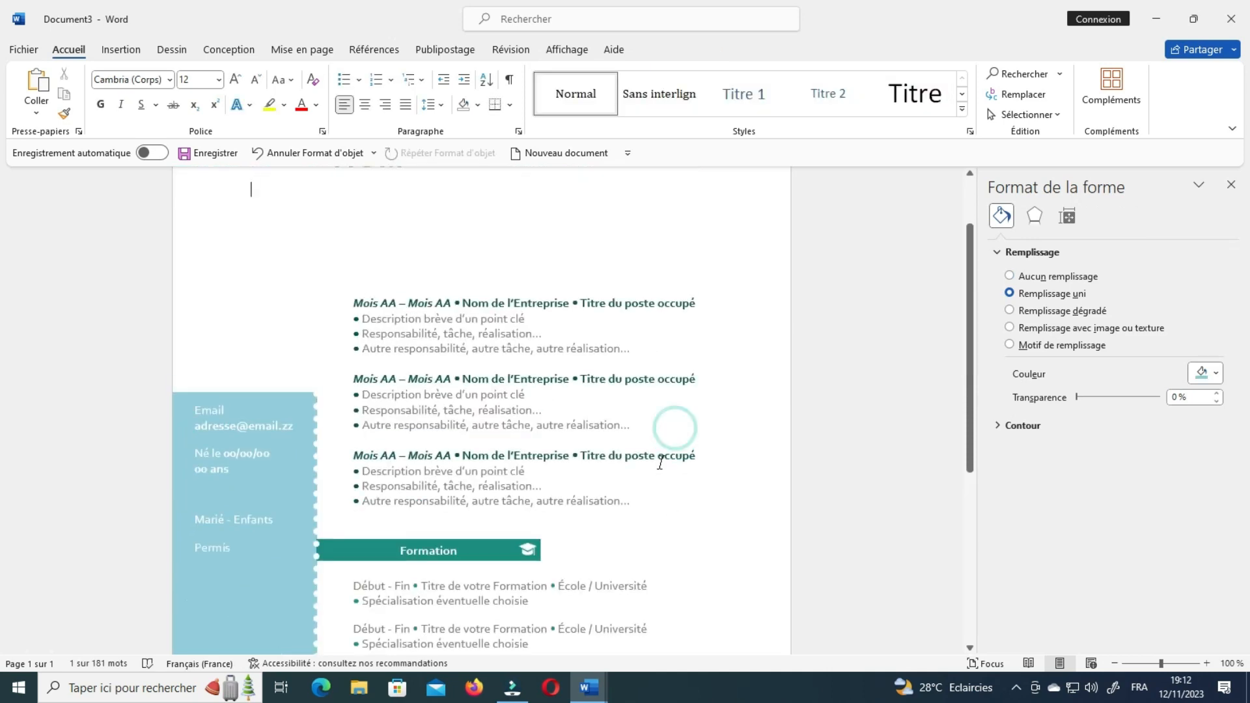
{"action": "scroll", "coordinate": [676, 468], "scroll_direction": "up", "scroll_amount": 6}
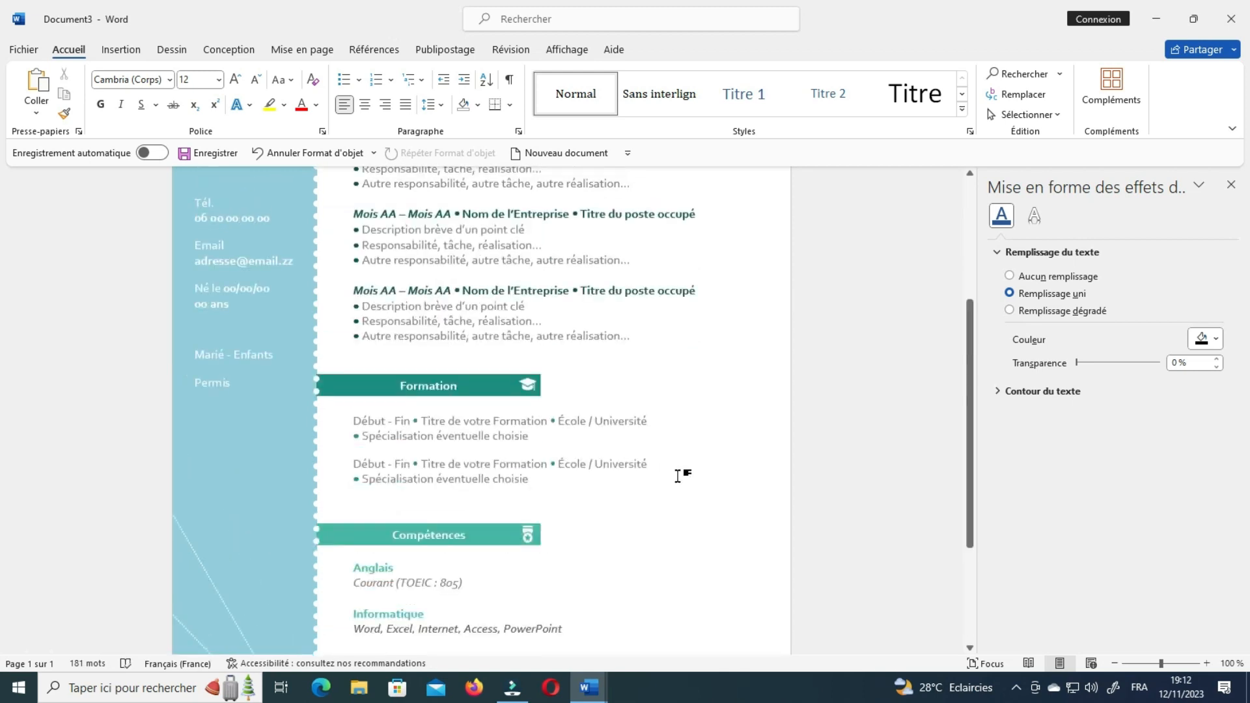
{"action": "left_click", "coordinate": [267, 262]}
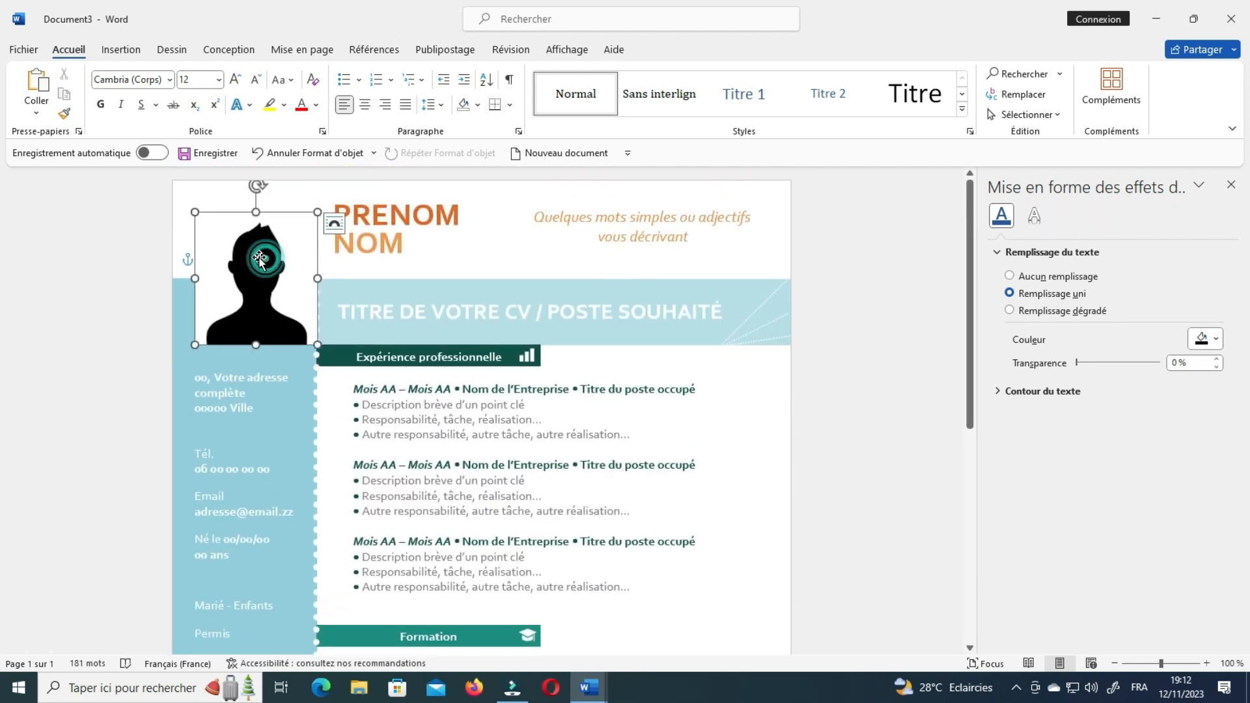
{"action": "left_click", "coordinate": [480, 200]}
Replace PRENOM with KRAMBO and KG on two lines, leaving the font size unchanged.
{"action": "left_click_drag", "start_coordinate": [460, 217], "coordinate": [342, 208]}
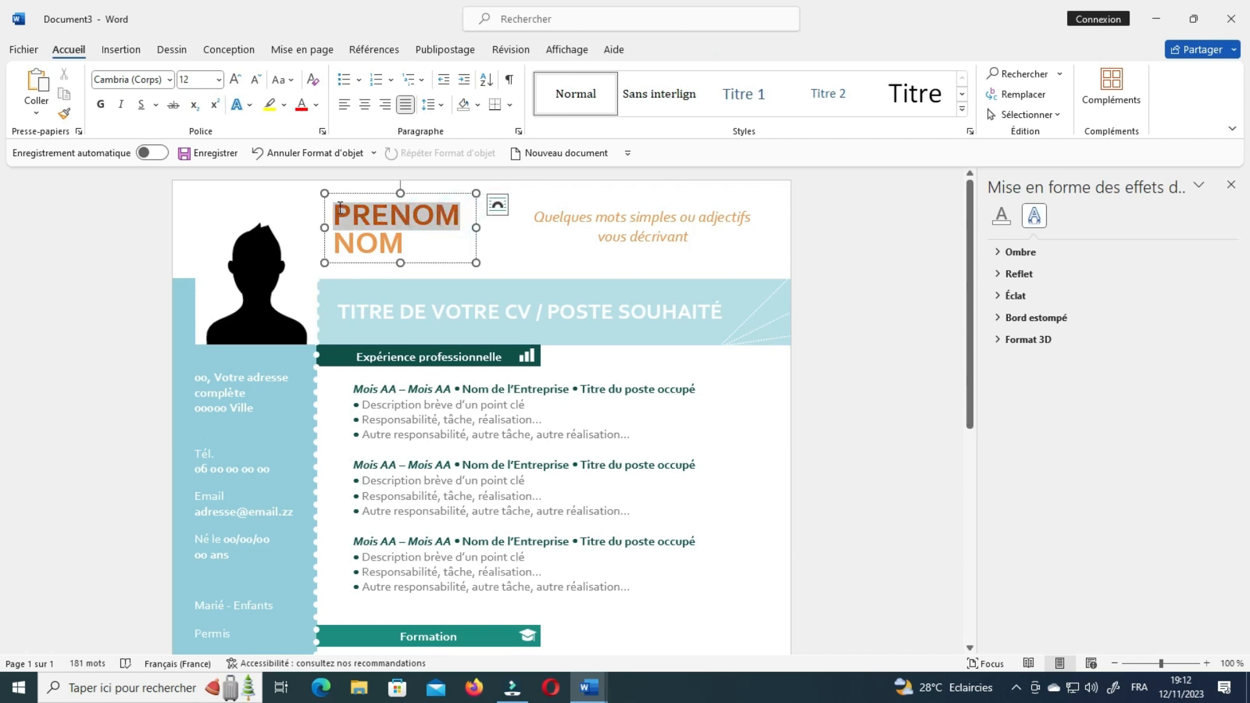
{"action": "type", "text": "KRA"}
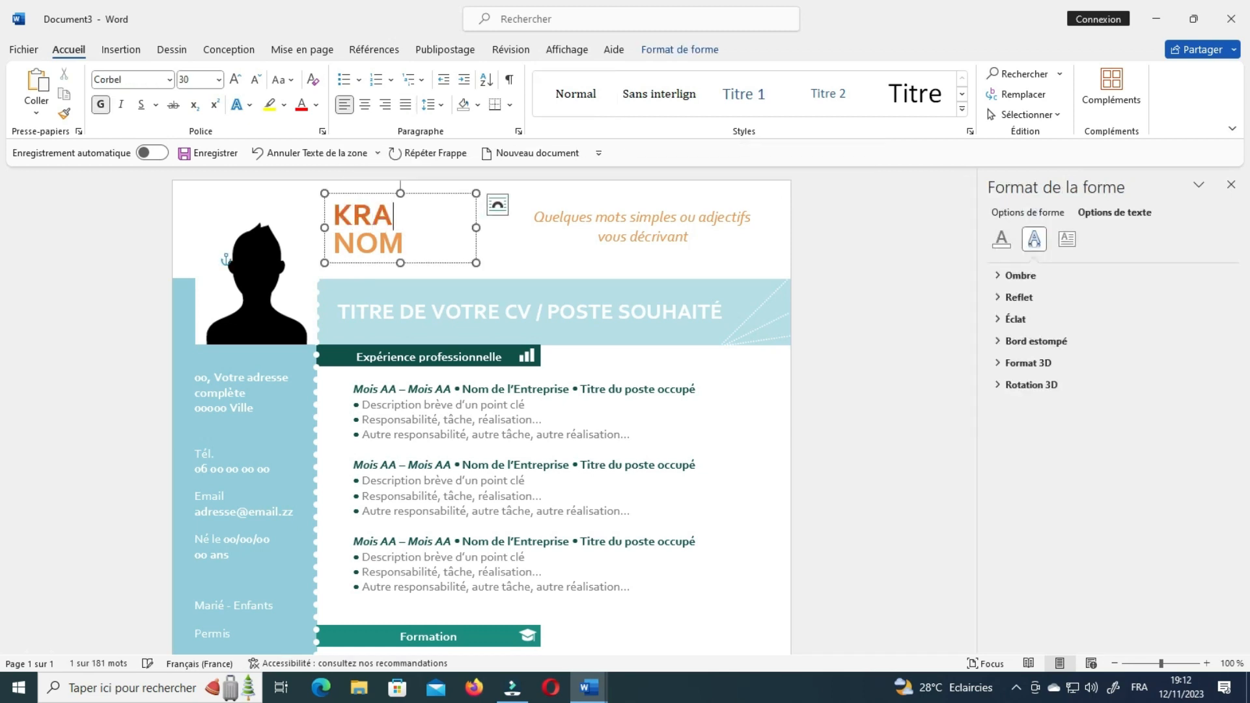
{"action": "type", "text": "MBO"}
{"action": "key", "text": "Return"}
{"action": "type", "text": "KG"}
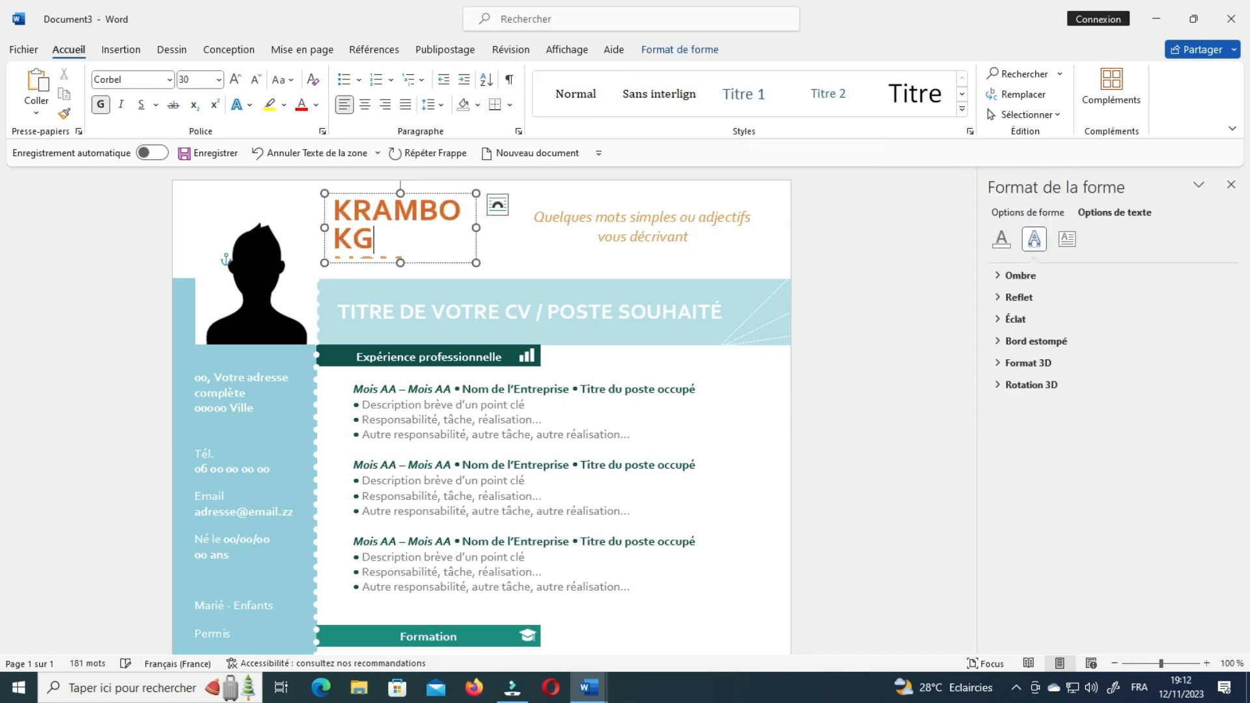
{"action": "left_click_drag", "start_coordinate": [382, 248], "coordinate": [332, 213]}
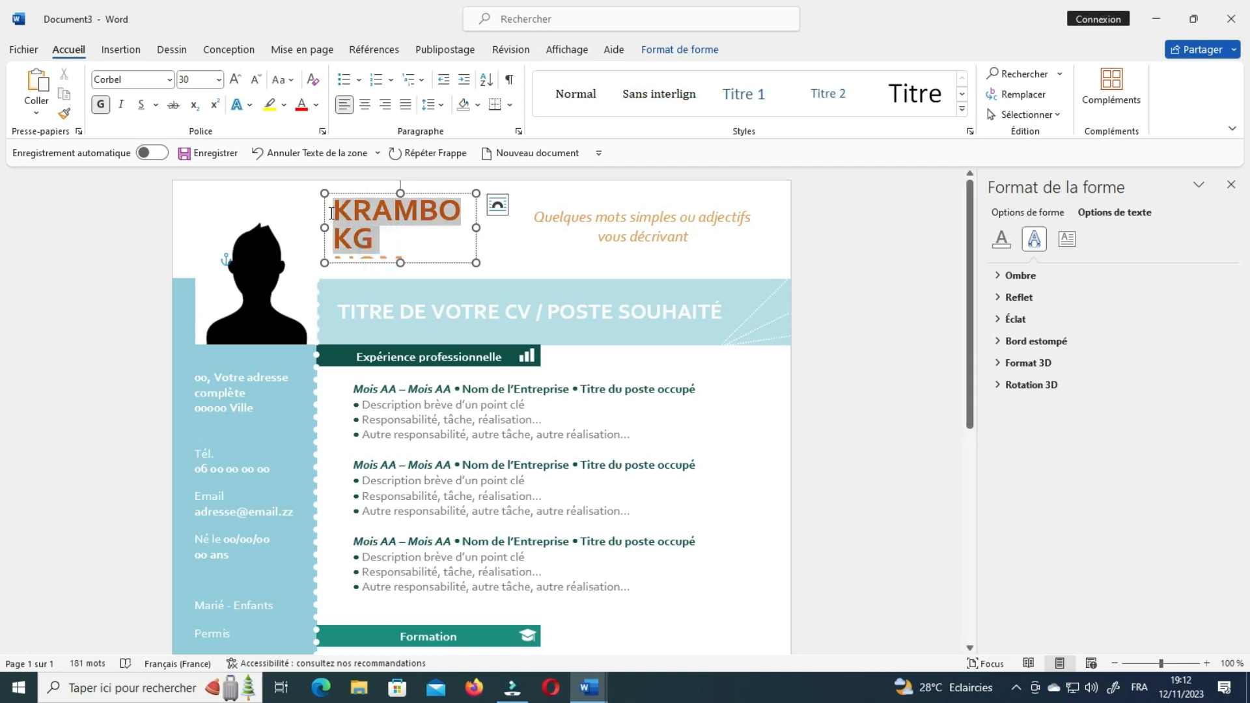
{"action": "left_click", "coordinate": [219, 80]}
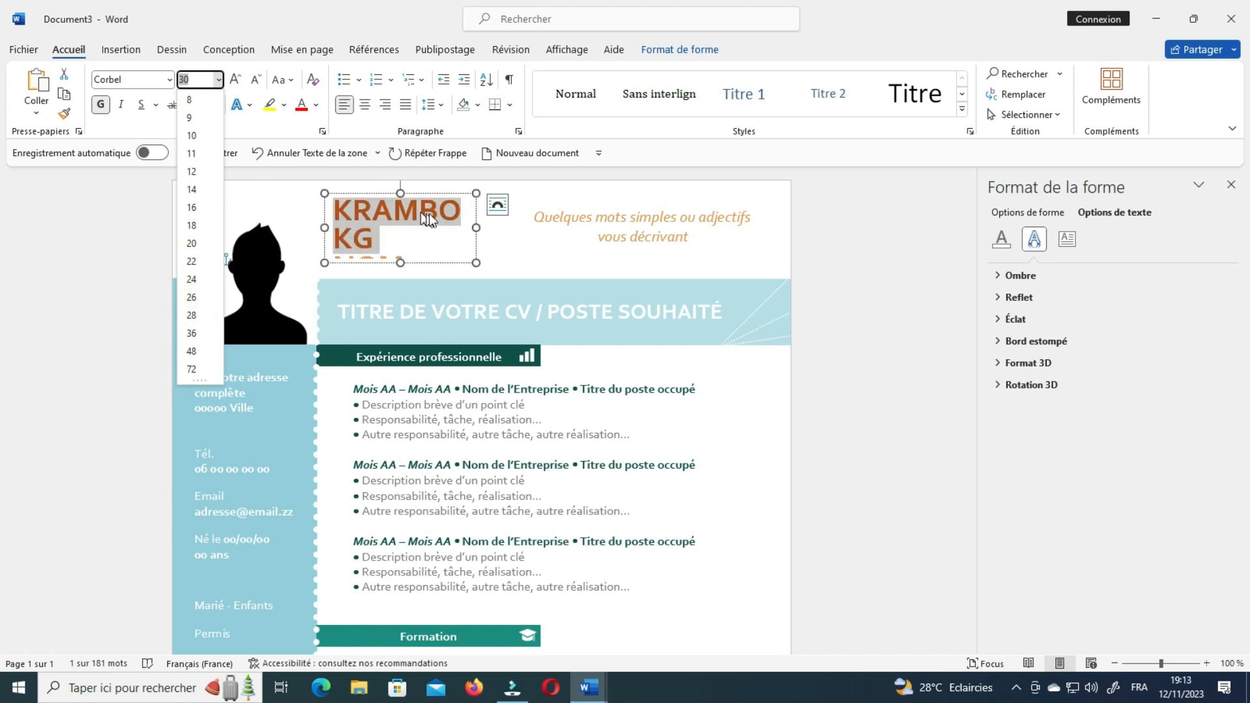
{"action": "left_click", "coordinate": [461, 215]}
Append TECH after KG and widen the name text box.
{"action": "left_click", "coordinate": [383, 239]}
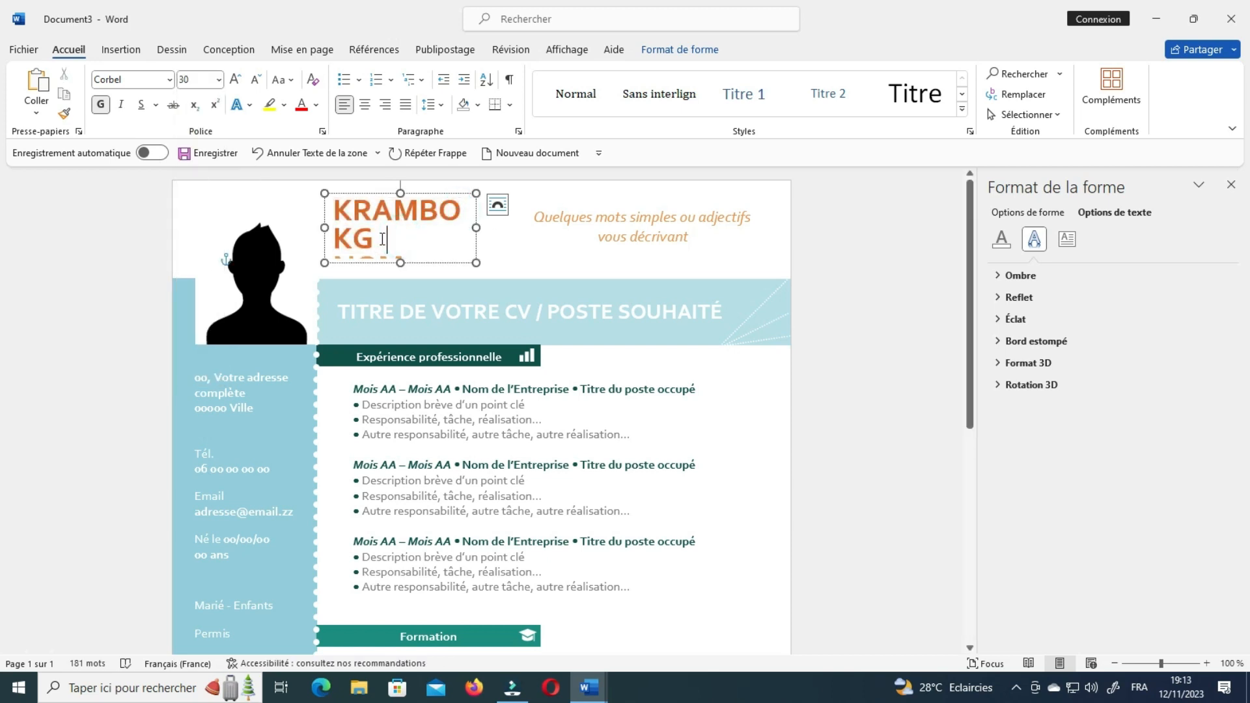
{"action": "type", "text": "T"}
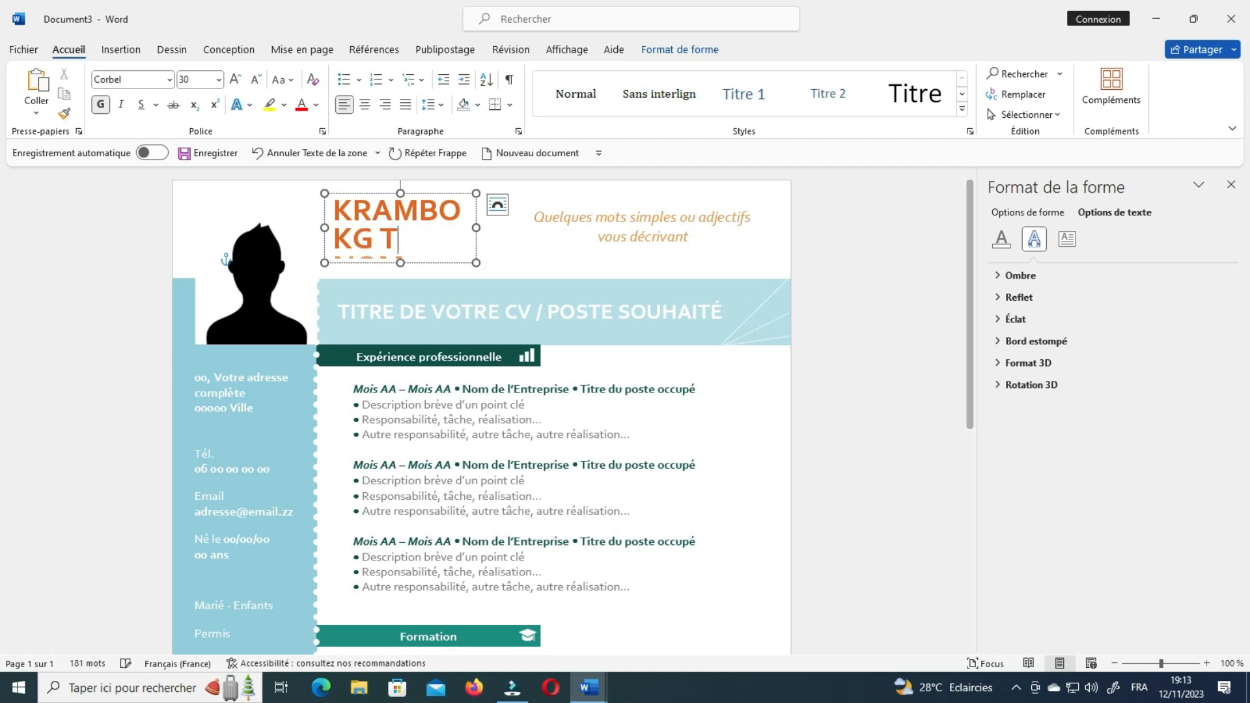
{"action": "type", "text": "ECH"}
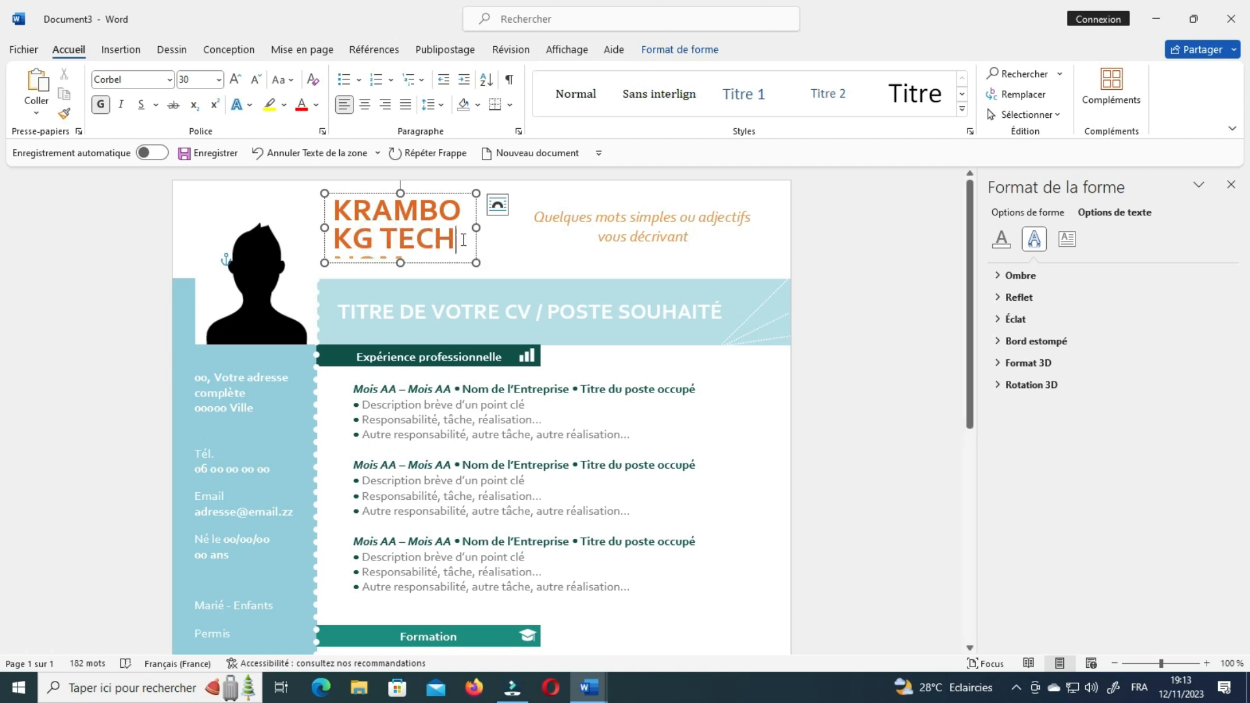
{"action": "left_click_drag", "start_coordinate": [463, 240], "coordinate": [333, 199]}
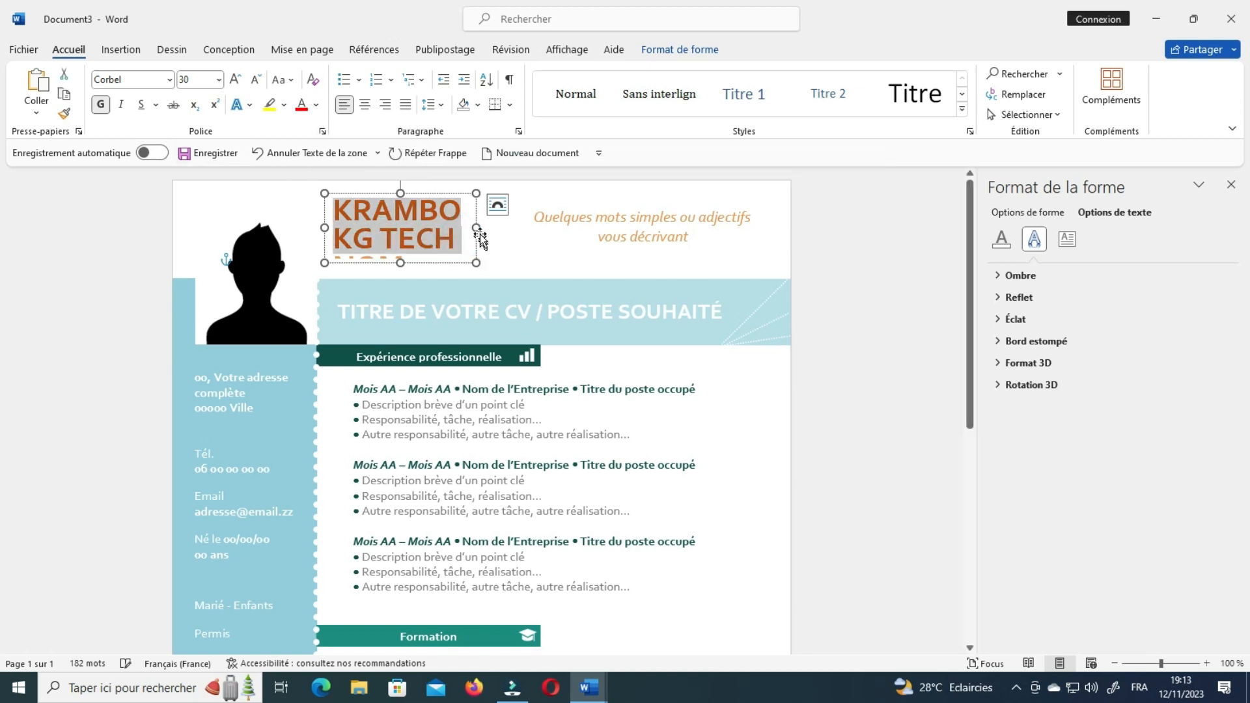
{"action": "left_click_drag", "start_coordinate": [476, 228], "coordinate": [442, 228]}
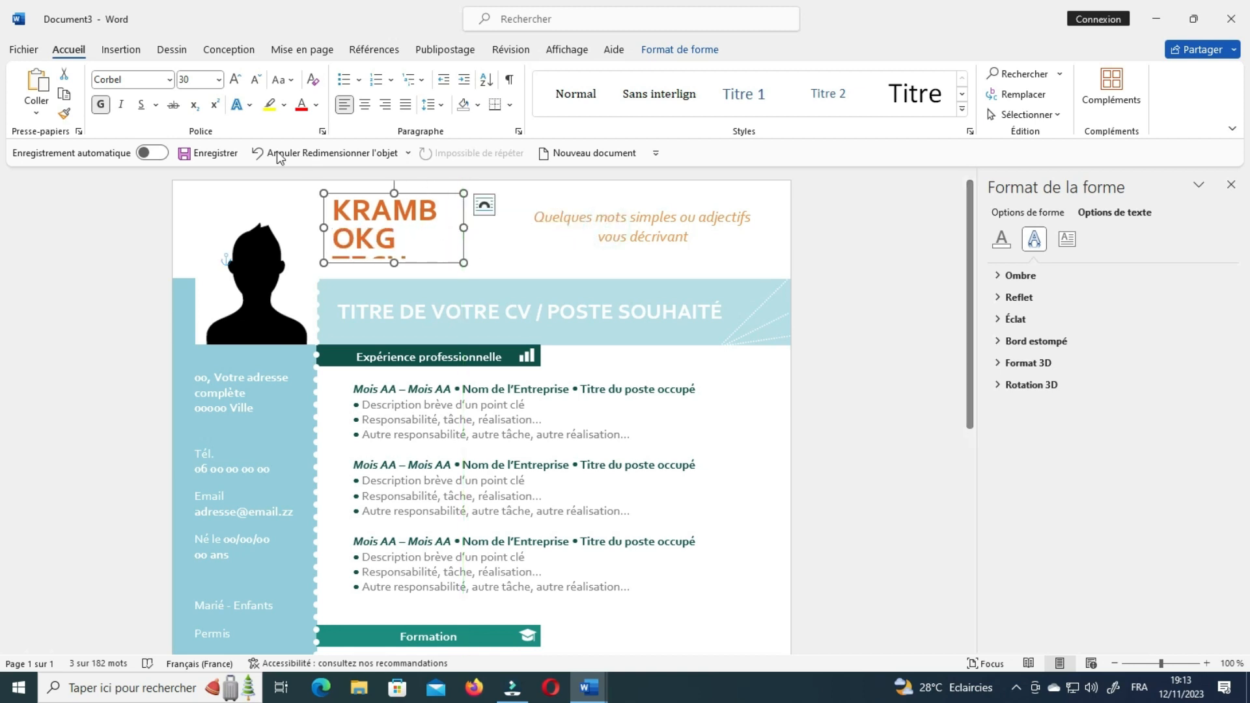
Resize the name to 20, then 18, and widen its box to fit one line.
{"action": "left_click", "coordinate": [218, 80]}
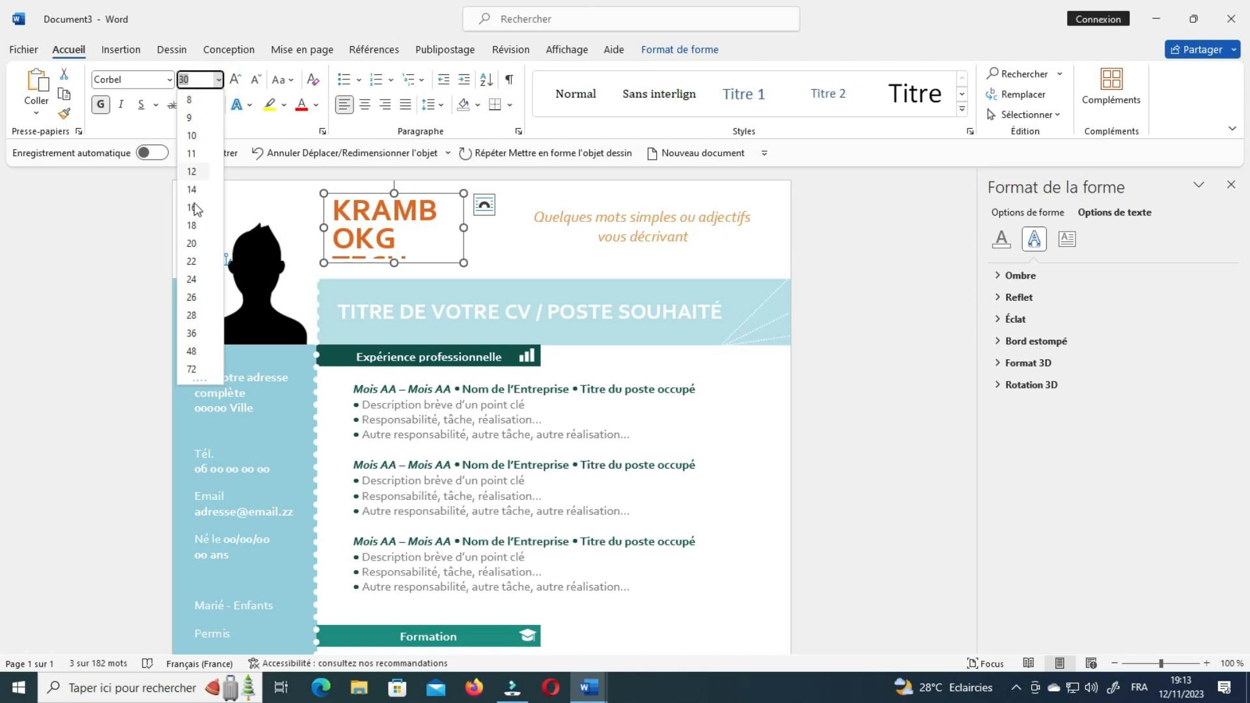
{"action": "left_click", "coordinate": [193, 243]}
{"action": "triple_click", "coordinate": [386, 241]}
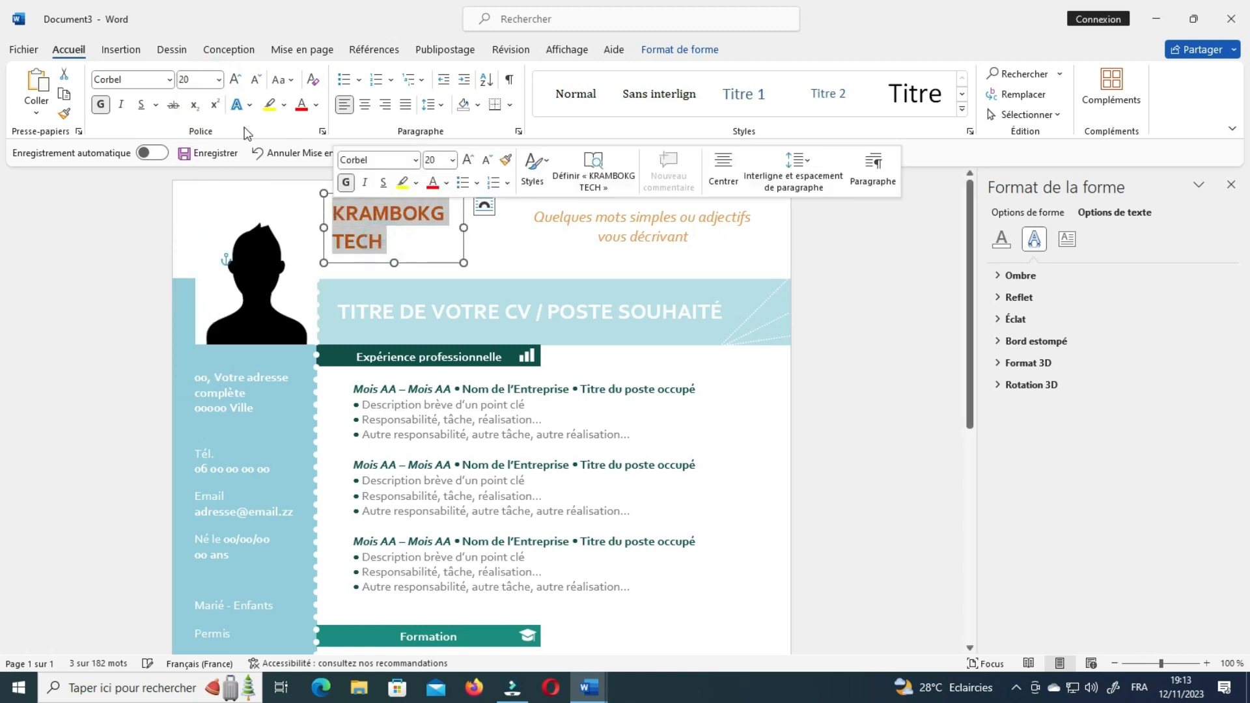
{"action": "left_click", "coordinate": [218, 80]}
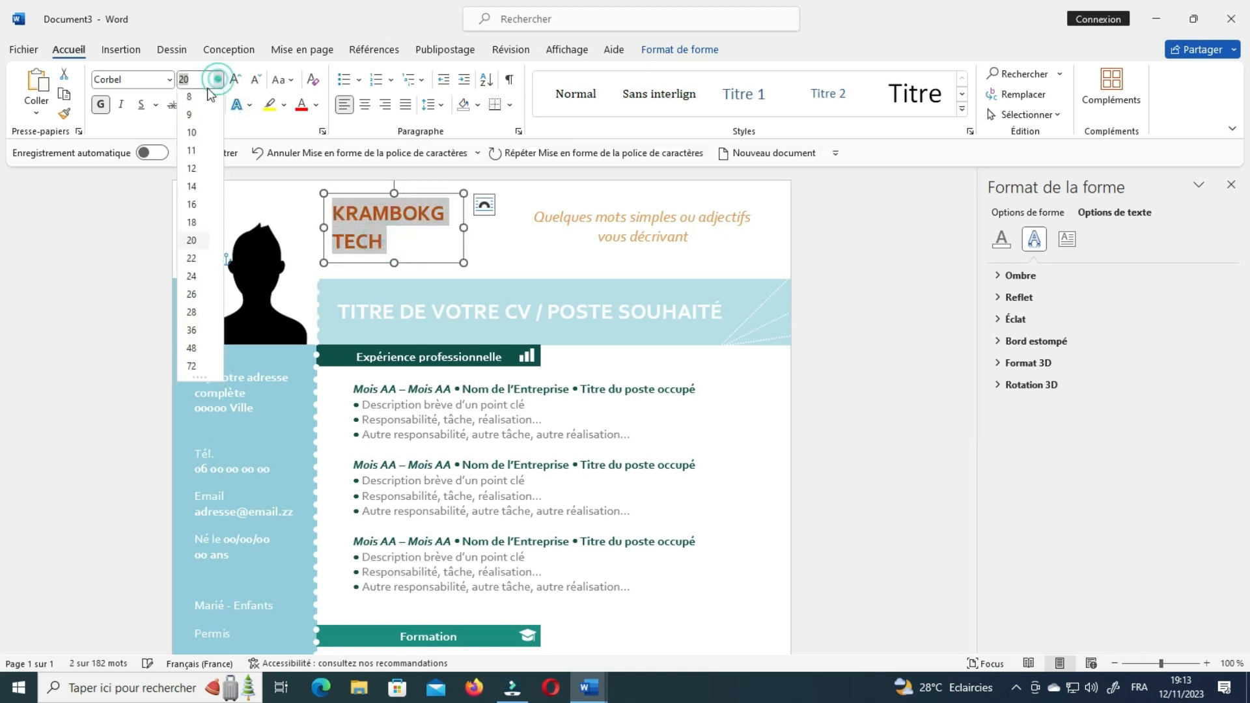
{"action": "left_click", "coordinate": [192, 222]}
{"action": "left_click", "coordinate": [422, 234]}
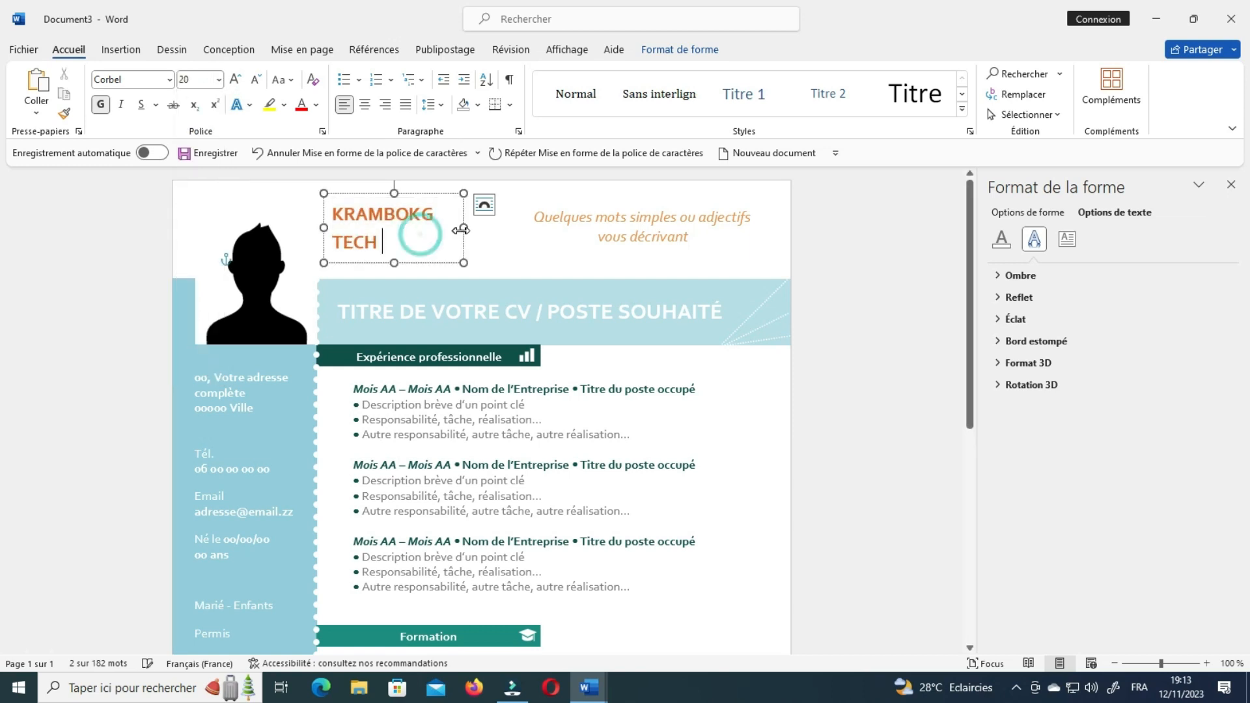
{"action": "left_click_drag", "start_coordinate": [463, 228], "coordinate": [510, 224]}
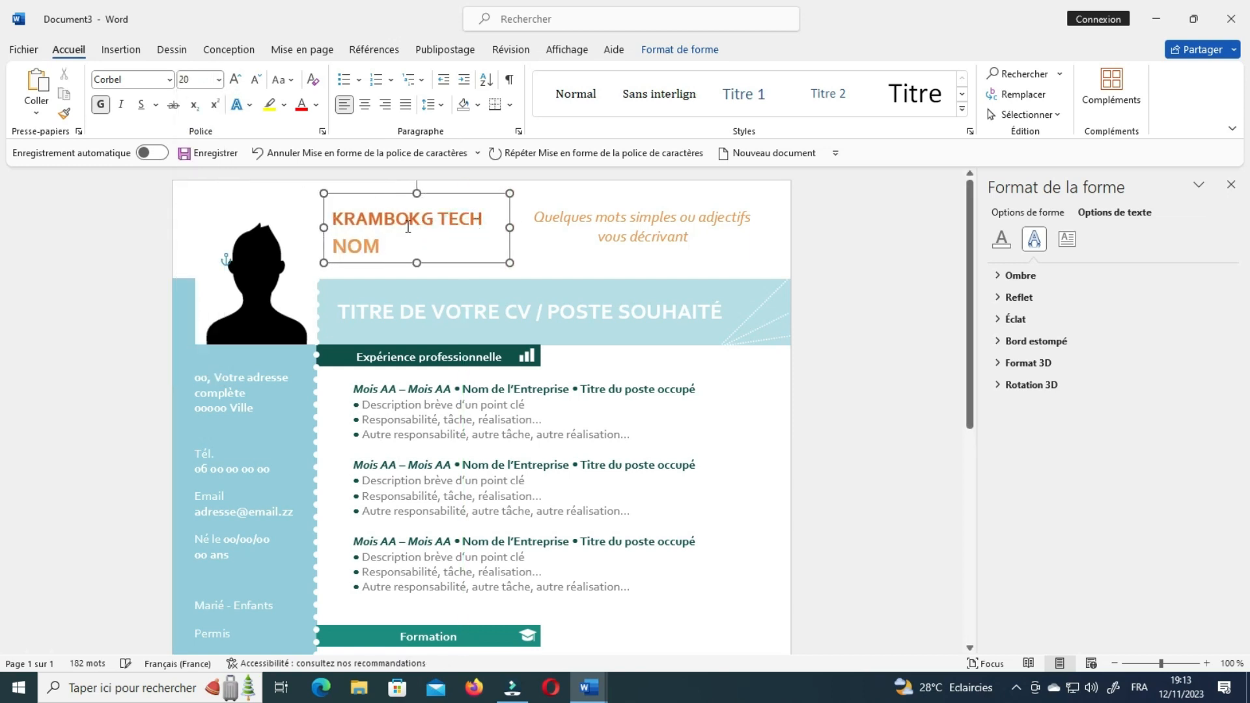
Replace the NOM placeholder with TUTO, fixing a typo, and select the whole heading.
{"action": "left_click", "coordinate": [405, 243]}
{"action": "left_click_drag", "start_coordinate": [405, 243], "coordinate": [331, 246]}
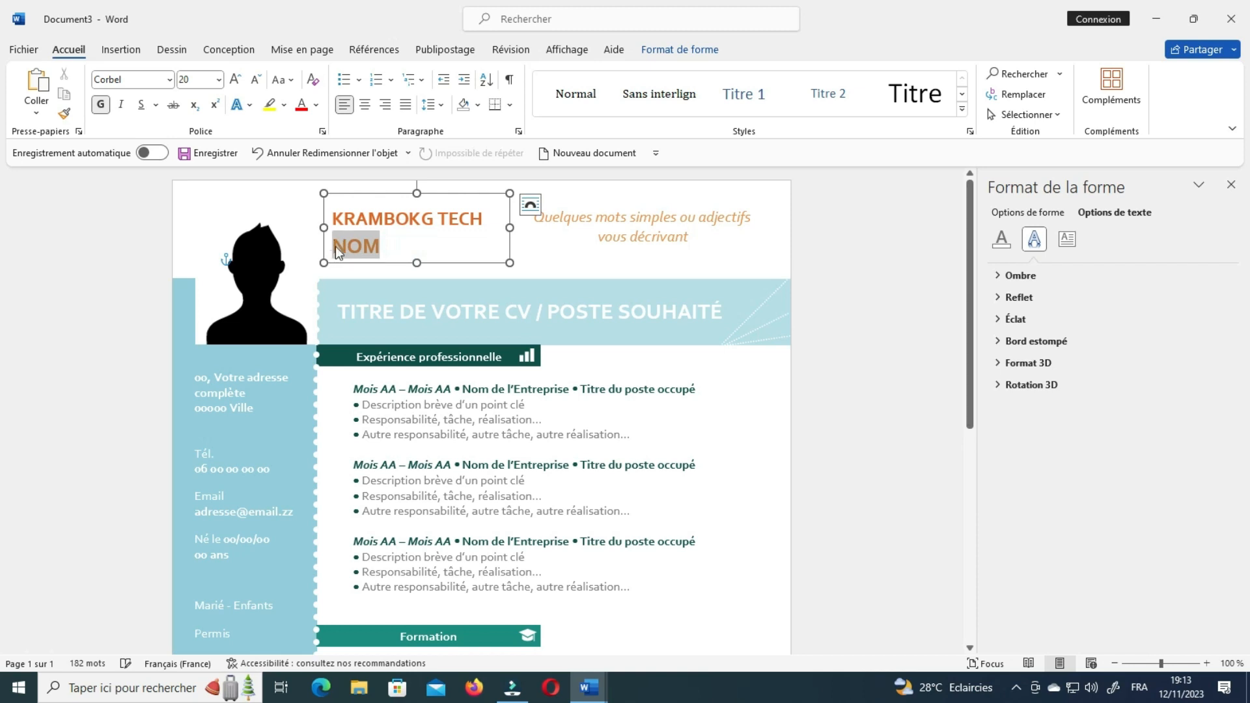
{"action": "type", "text": "TUR"}
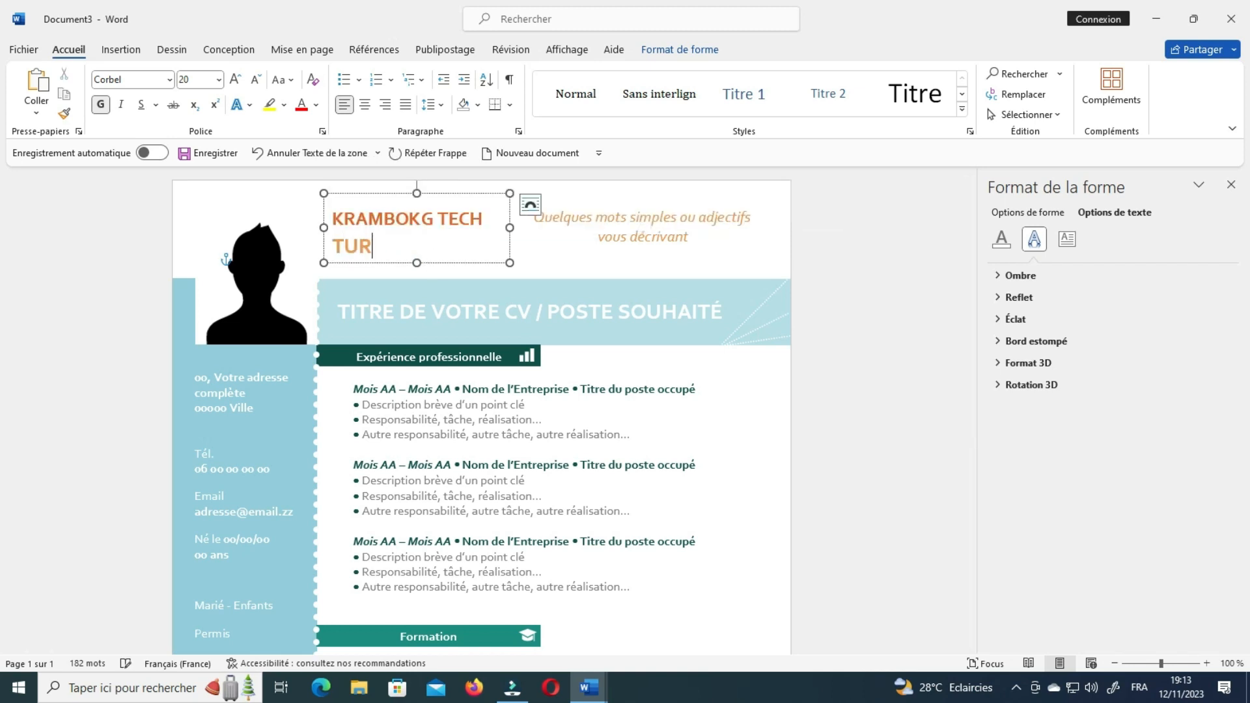
{"action": "key", "text": "BackSpace"}
{"action": "type", "text": "TO"}
{"action": "triple_click", "coordinate": [395, 235]}
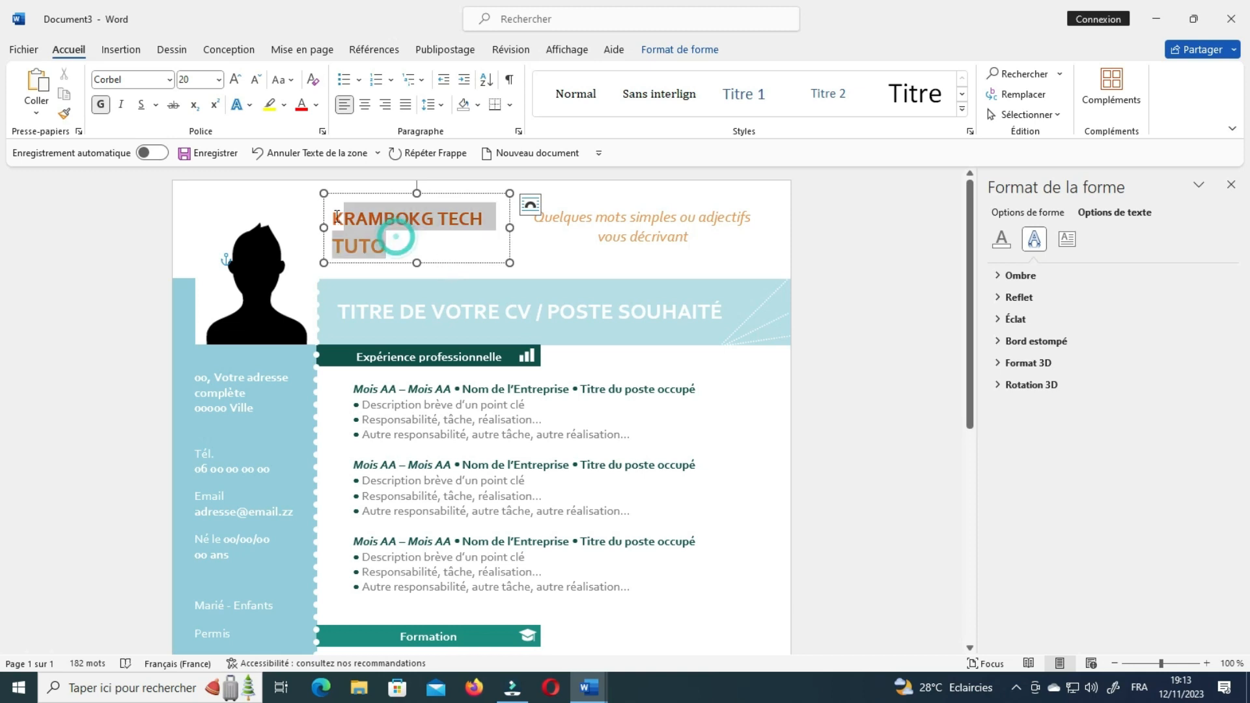
{"action": "left_click", "coordinate": [170, 80]}
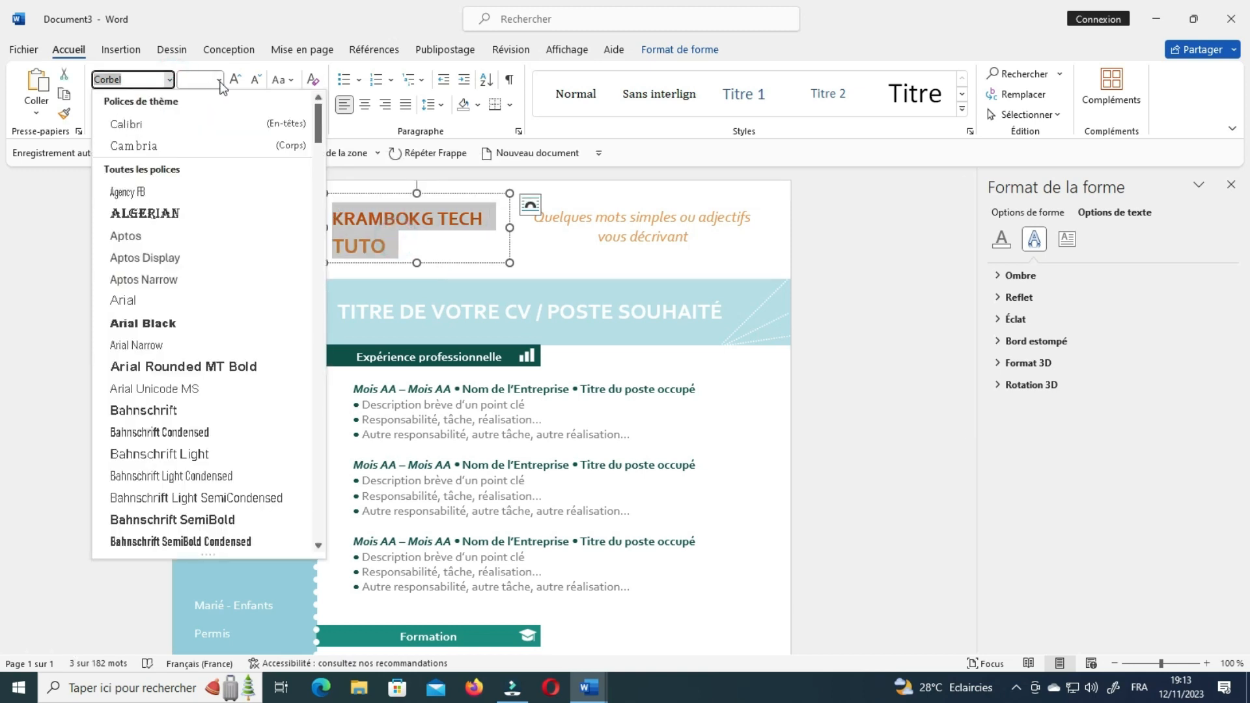
Set the name heading to size 18 and unify its formatting with Format Painter.
{"action": "left_click", "coordinate": [218, 79]}
{"action": "left_click", "coordinate": [219, 79]}
{"action": "left_click", "coordinate": [219, 79]}
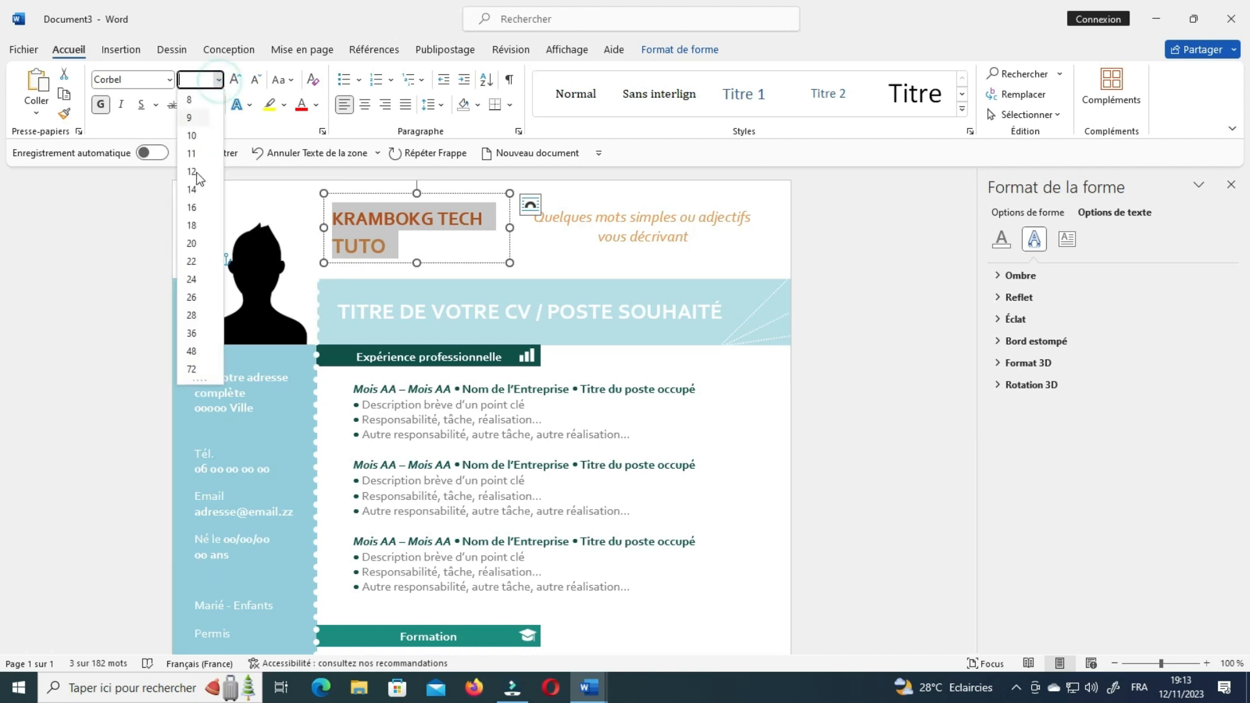
{"action": "left_click", "coordinate": [191, 225]}
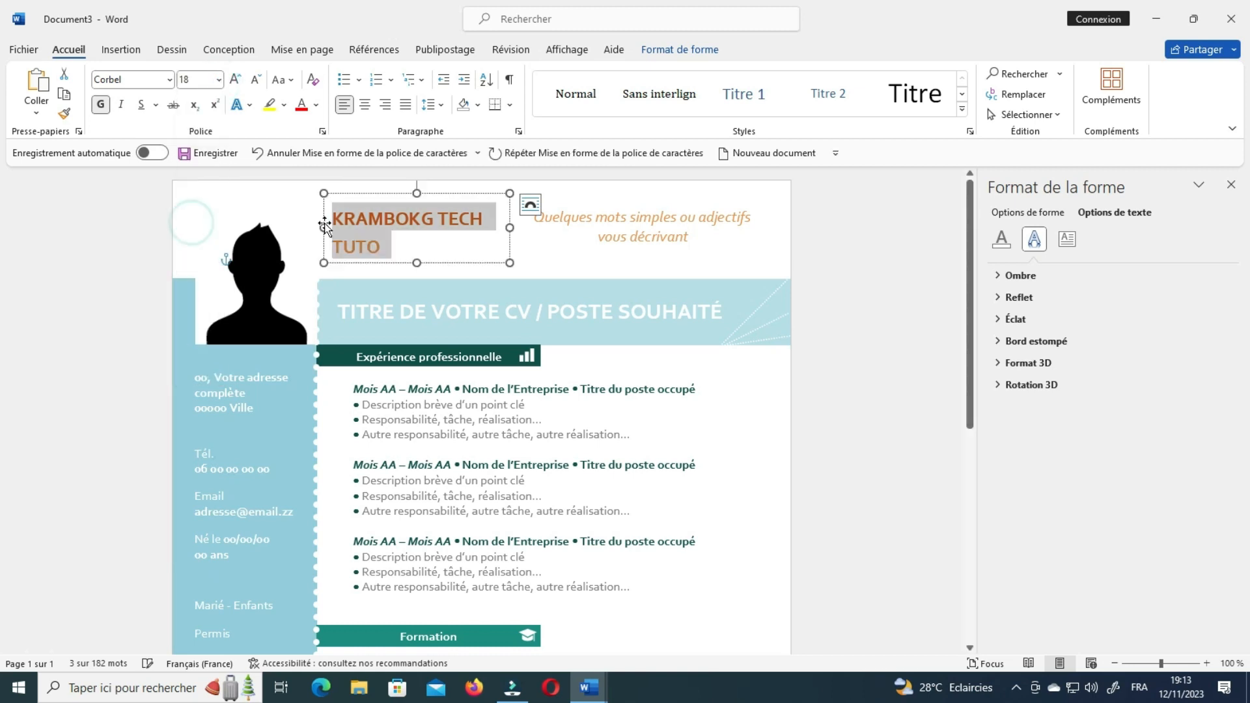
{"action": "left_click", "coordinate": [394, 209]}
{"action": "left_click_drag", "start_coordinate": [395, 218], "coordinate": [334, 216]}
{"action": "left_click", "coordinate": [64, 113]}
{"action": "left_click", "coordinate": [433, 246]}
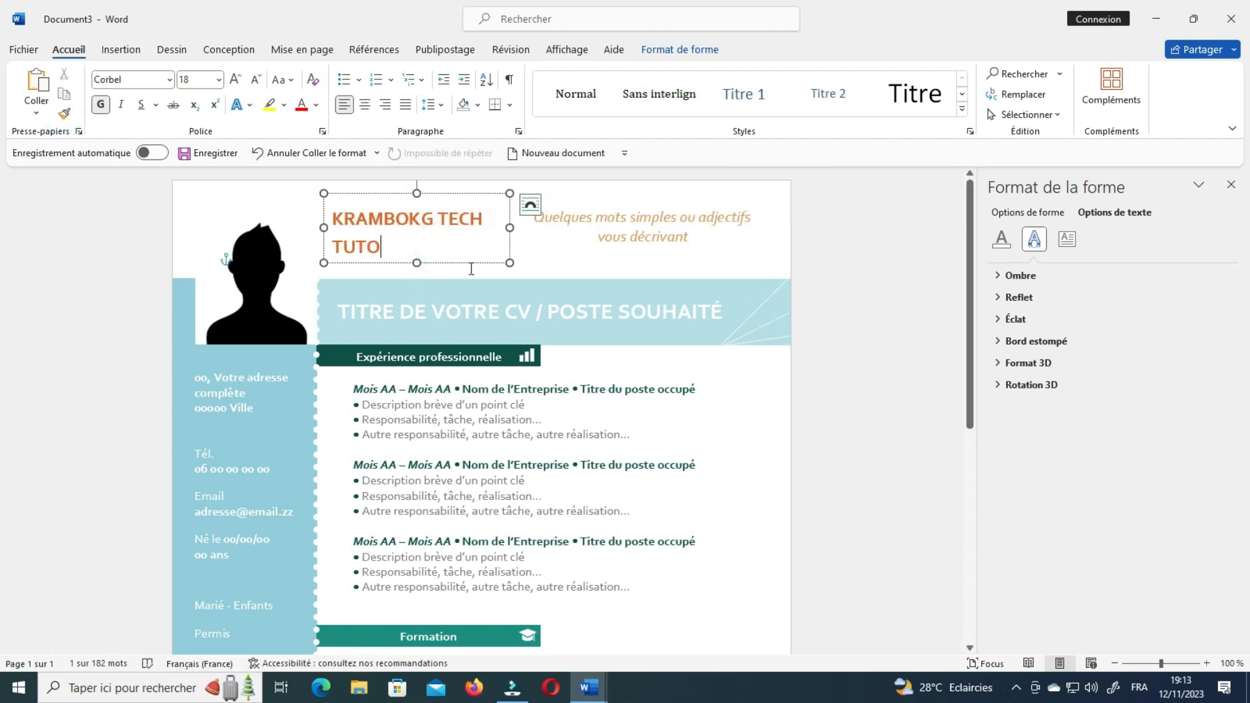
Colour the KRAMBOKG TECH TUTO heading dark blue and review the page.
{"action": "left_click_drag", "start_coordinate": [434, 251], "coordinate": [337, 224]}
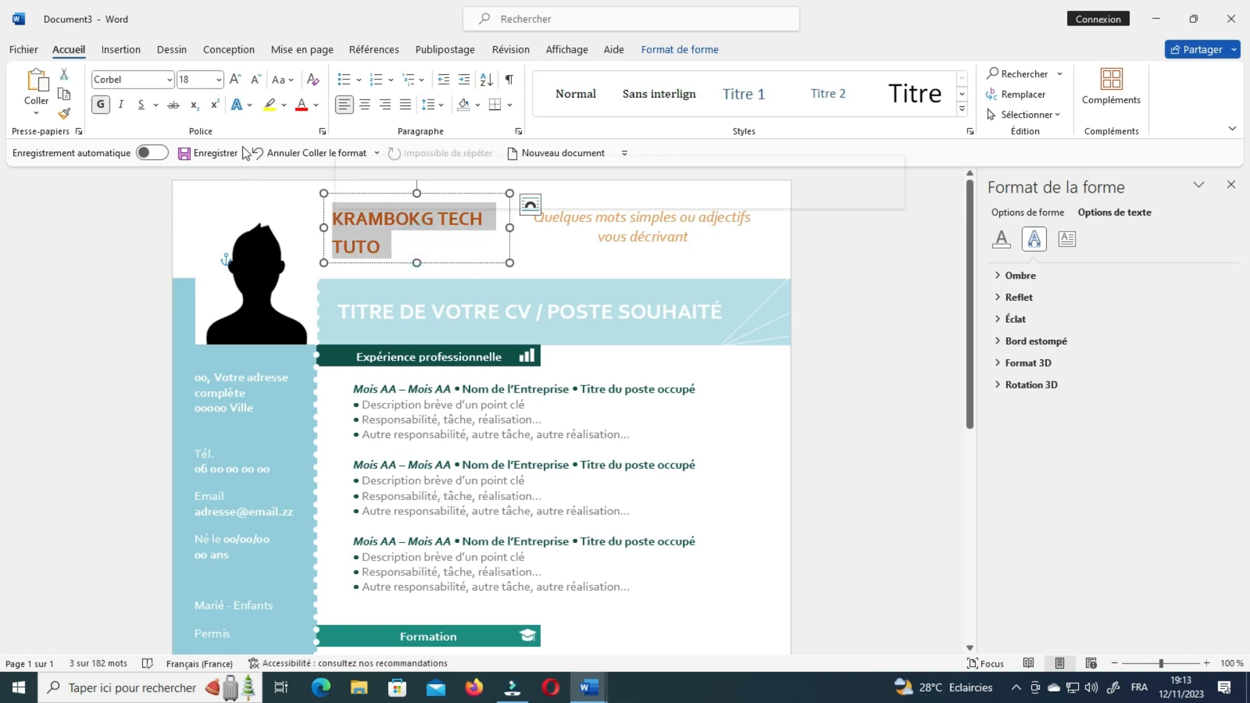
{"action": "left_click", "coordinate": [316, 105]}
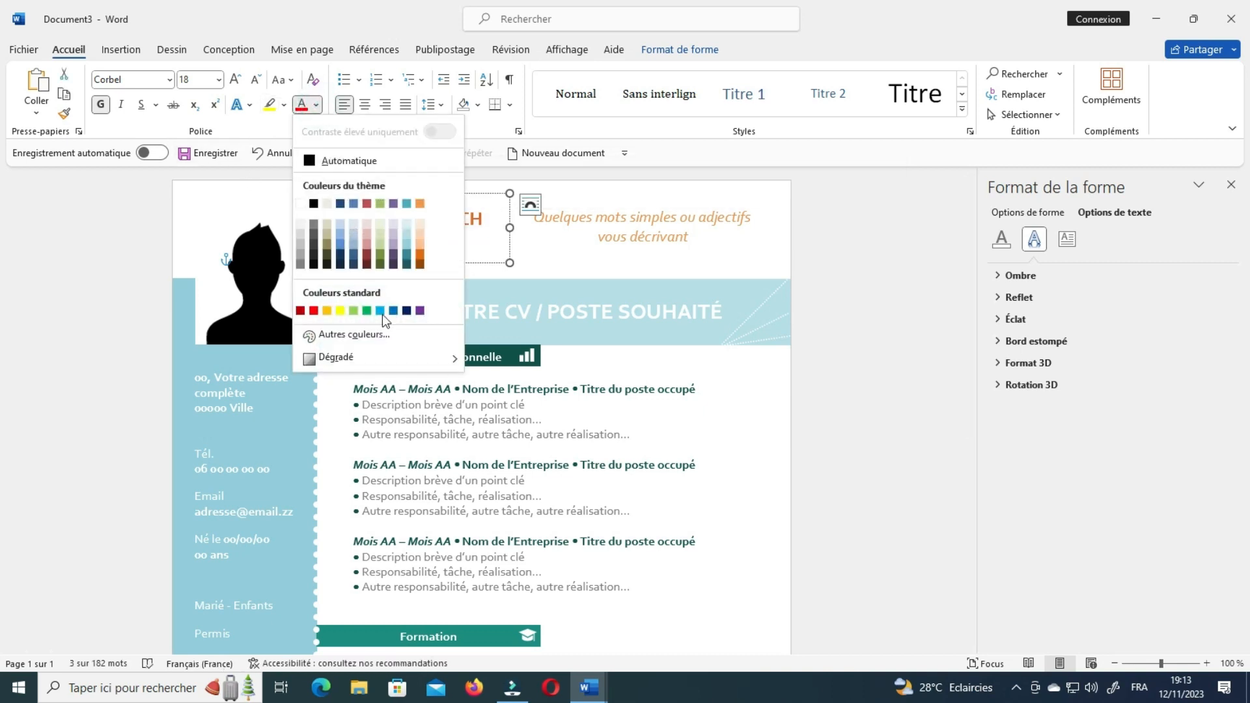
{"action": "left_click", "coordinate": [406, 311]}
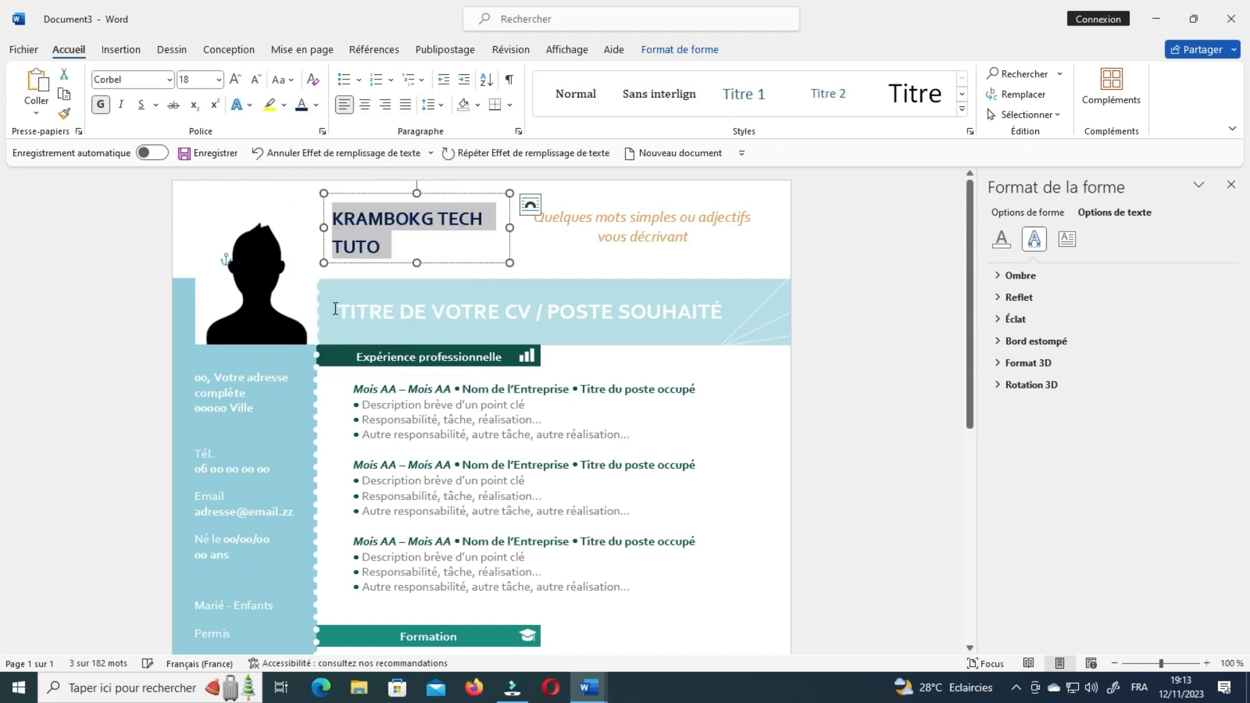
{"action": "left_click", "coordinate": [409, 241]}
{"action": "left_click_drag", "start_coordinate": [399, 251], "coordinate": [319, 222]}
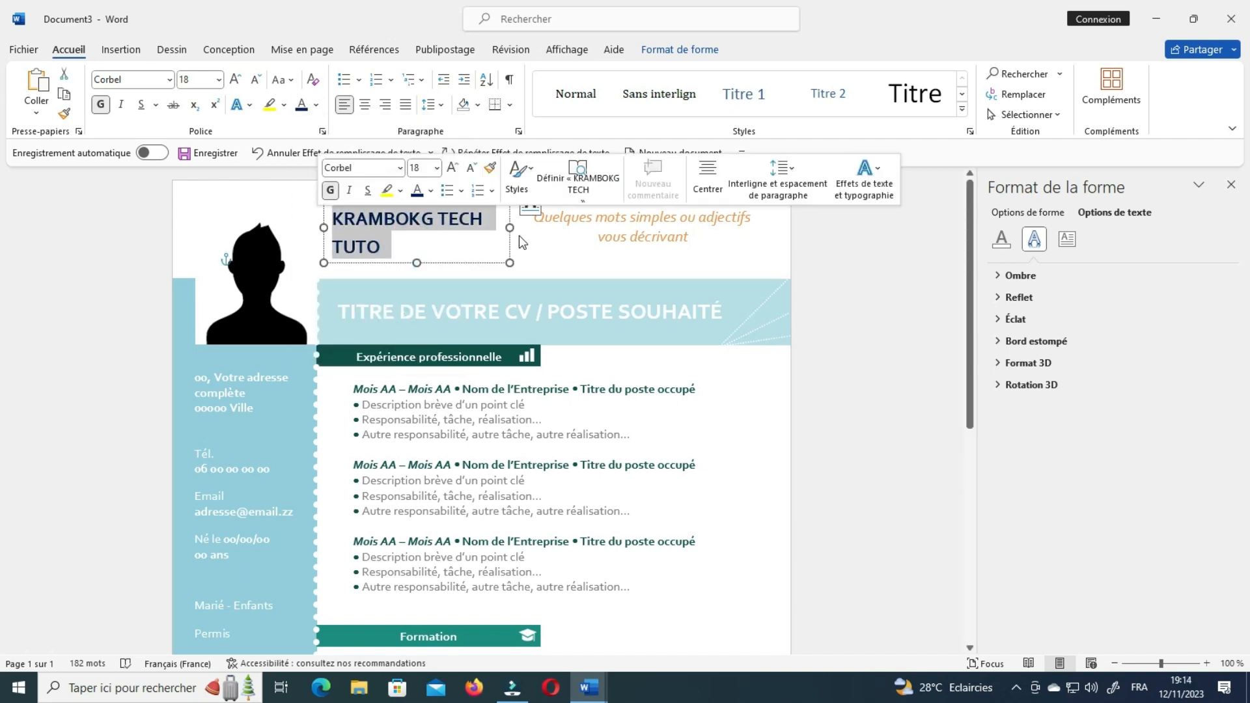
{"action": "left_click", "coordinate": [544, 245]}
{"action": "scroll", "coordinate": [603, 385], "scroll_direction": "down", "scroll_amount": 7}
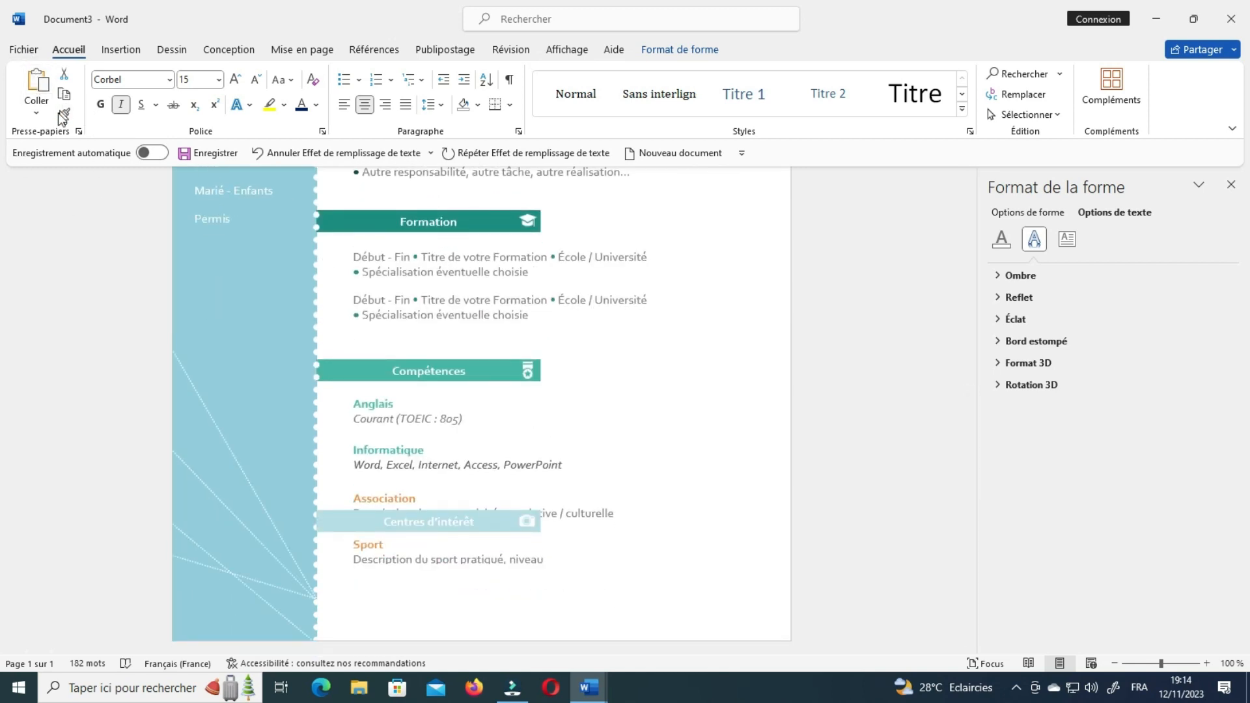
{"action": "left_click", "coordinate": [589, 335]}
{"action": "scroll", "coordinate": [589, 338], "scroll_direction": "up", "scroll_amount": 7}
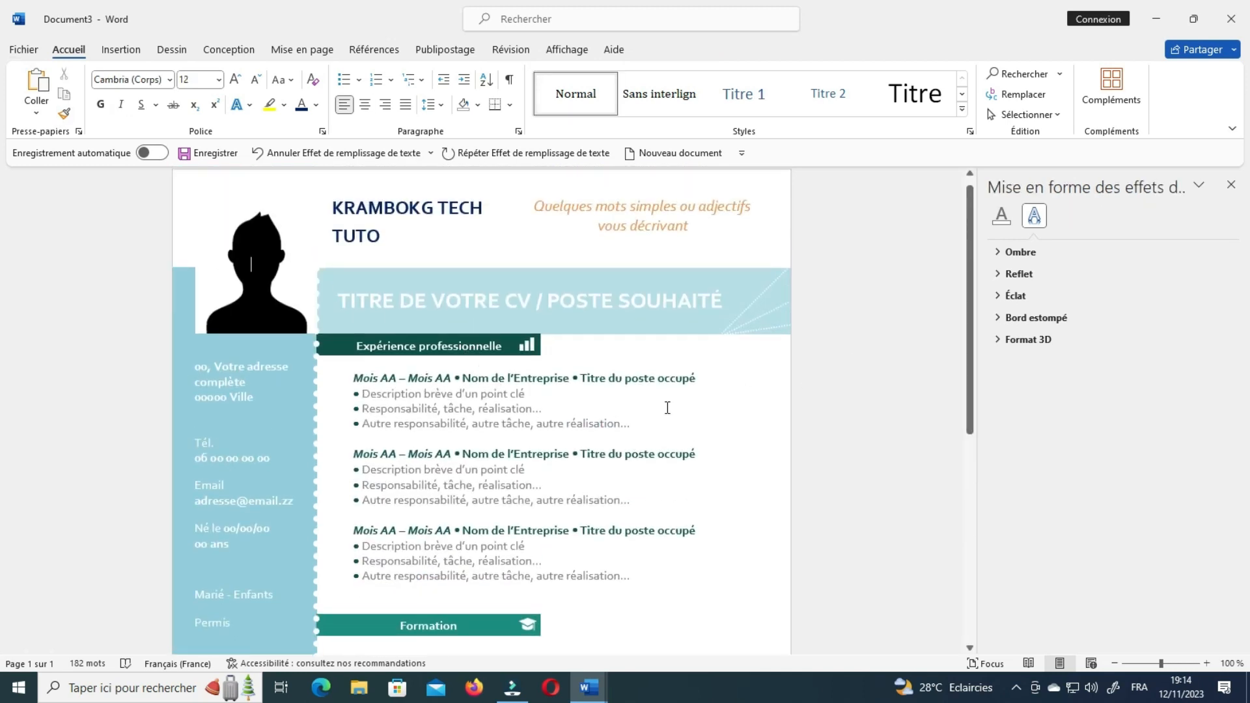
{"action": "scroll", "coordinate": [458, 433], "scroll_direction": "down", "scroll_amount": 1}
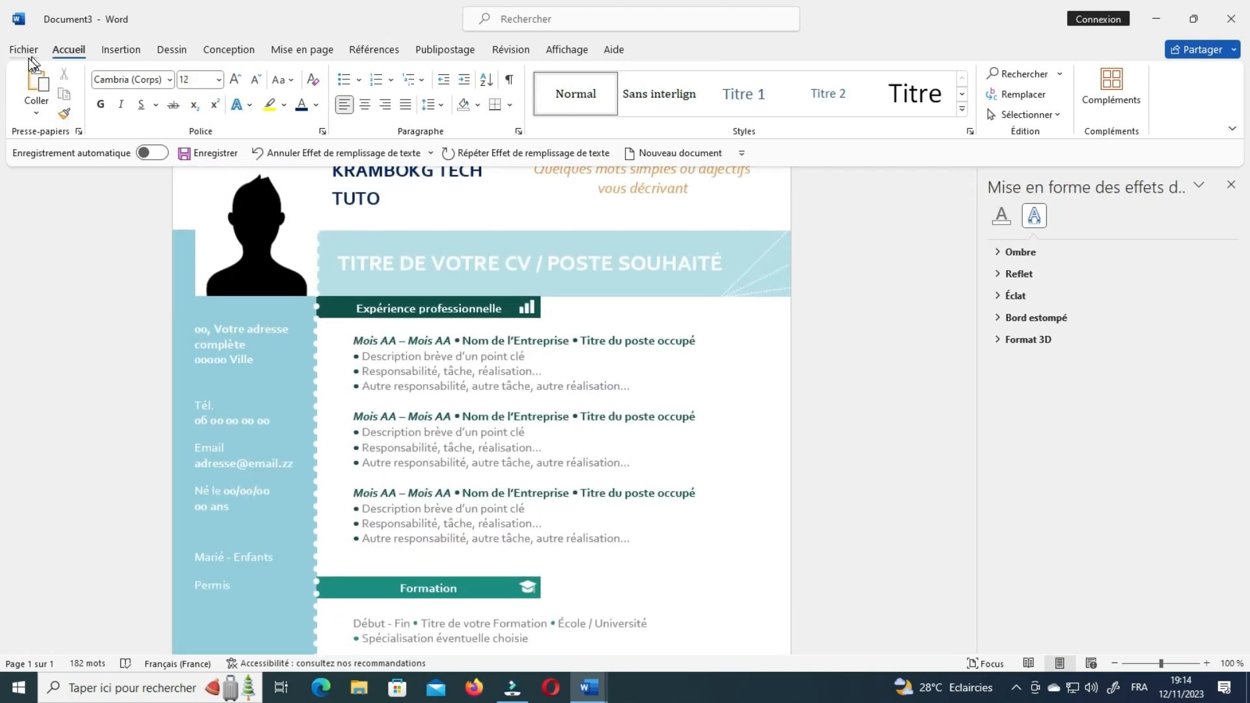
{"action": "scroll", "coordinate": [749, 439], "scroll_direction": "up", "scroll_amount": 1}
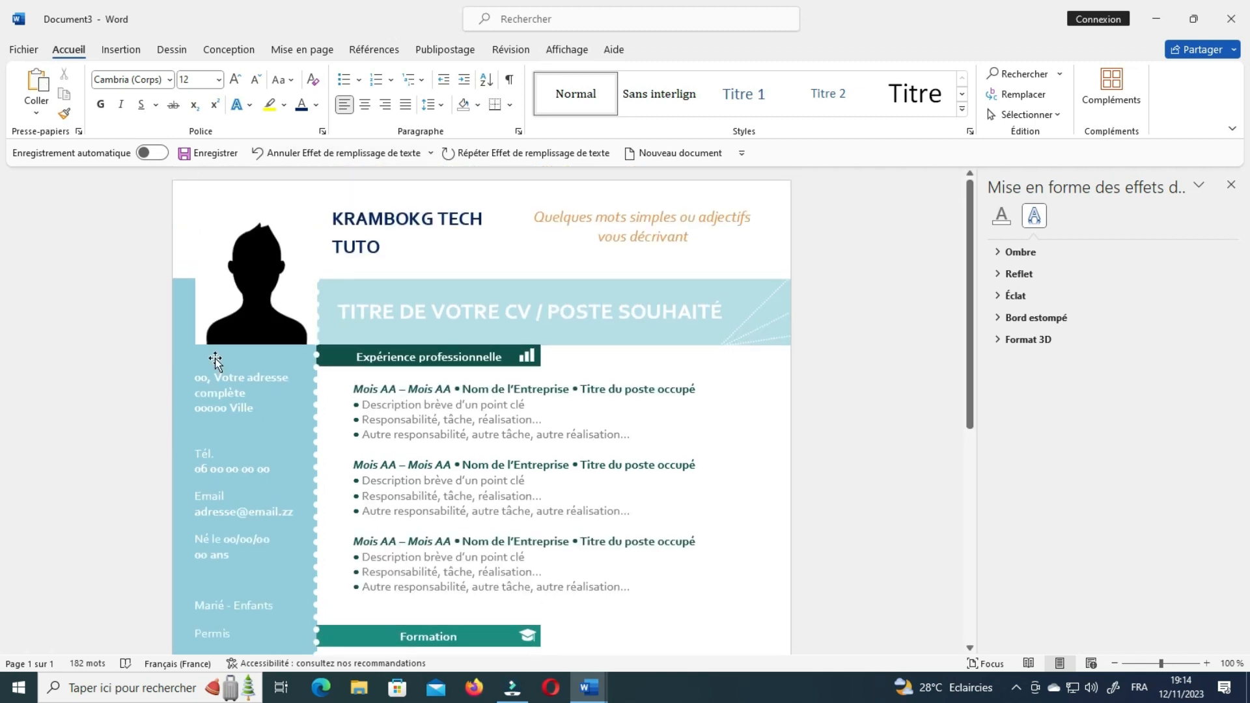
Create a new document from the Cartes de visite Angles modernes template via the Cartes search.
{"action": "left_click", "coordinate": [23, 50]}
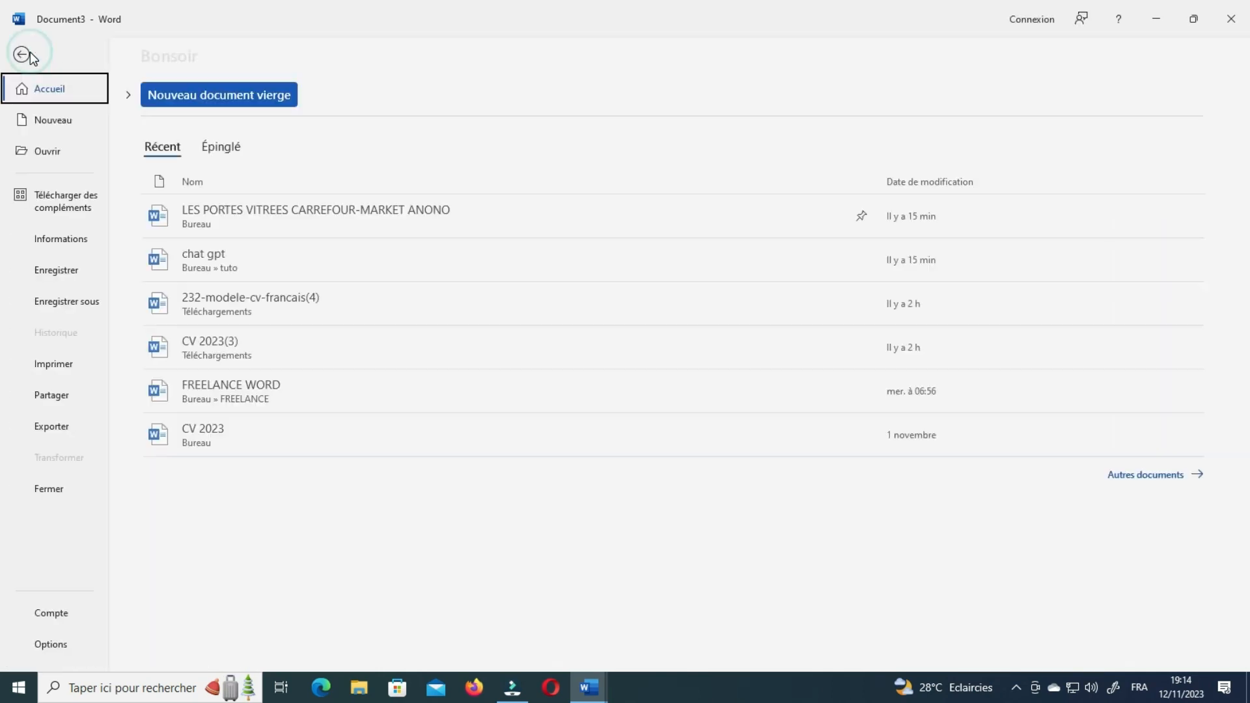
{"action": "left_click", "coordinate": [53, 120]}
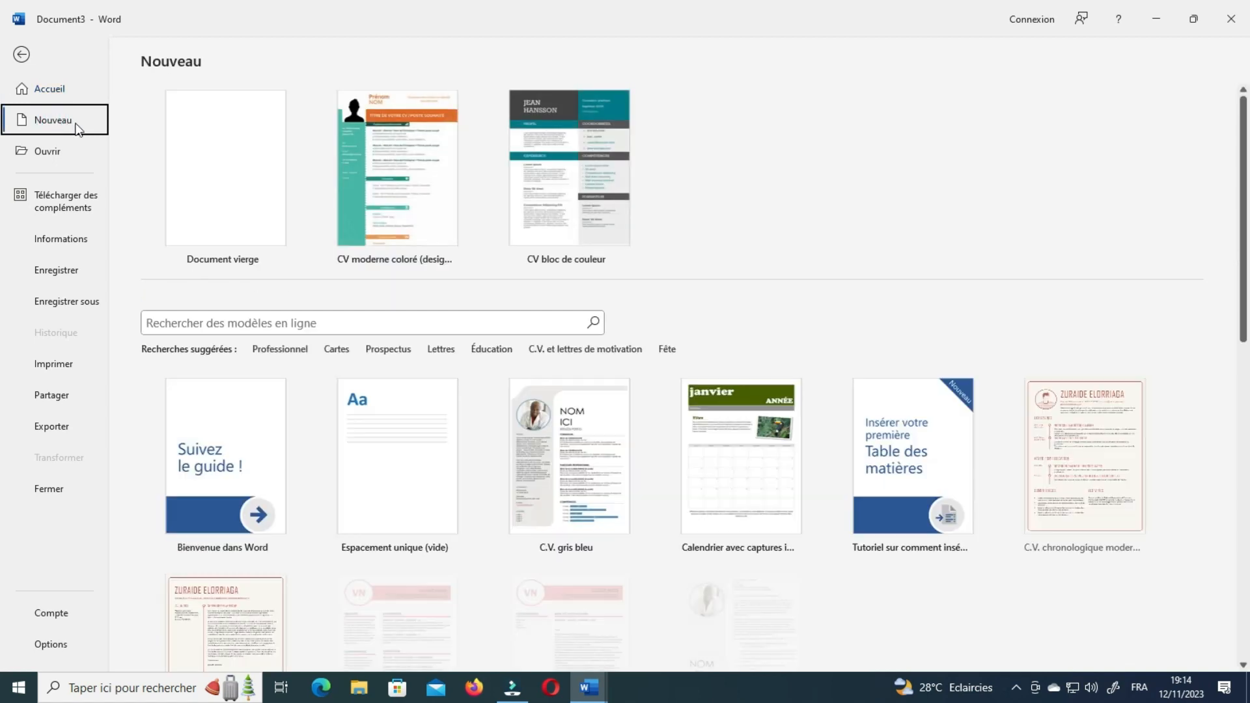
{"action": "left_click", "coordinate": [336, 350]}
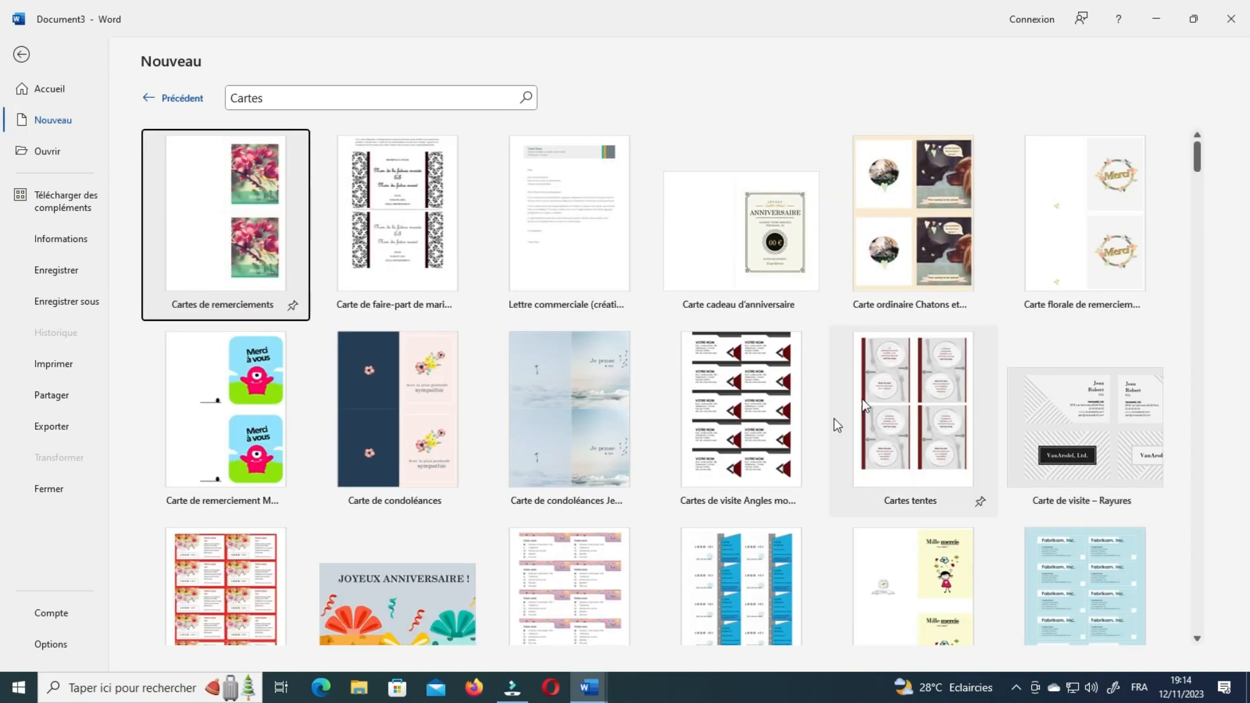
{"action": "left_click", "coordinate": [711, 383]}
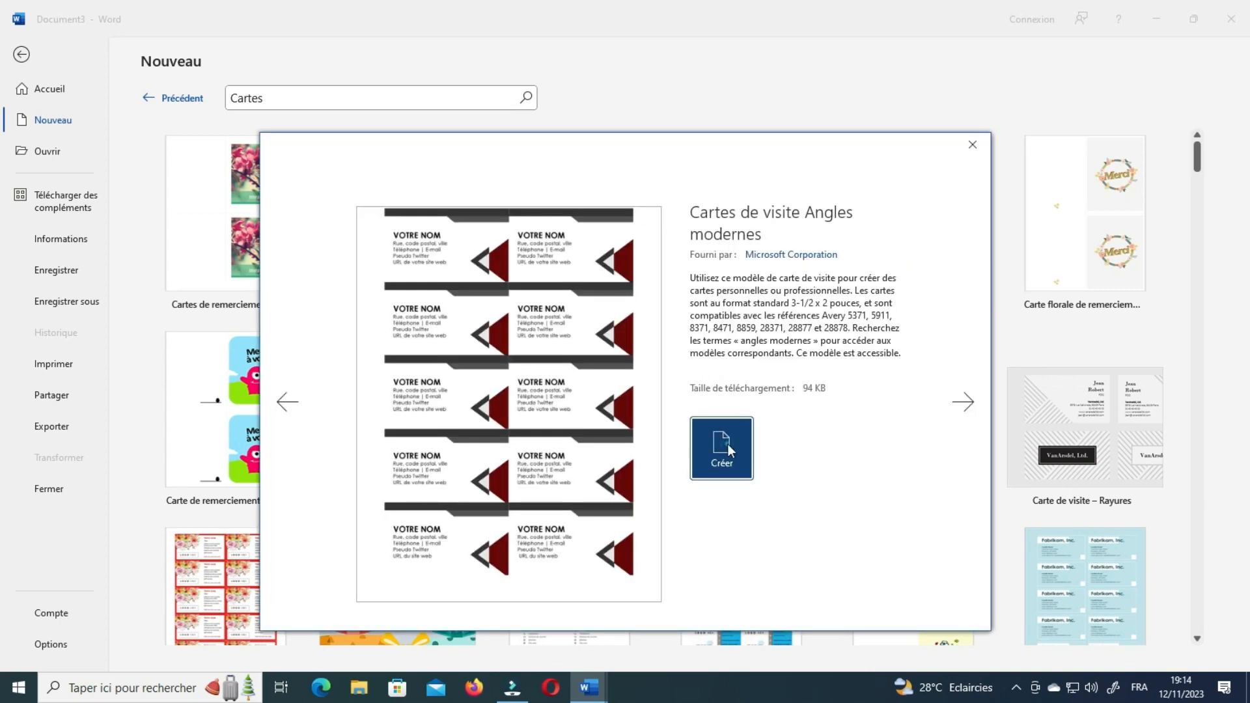
{"action": "left_click", "coordinate": [728, 445]}
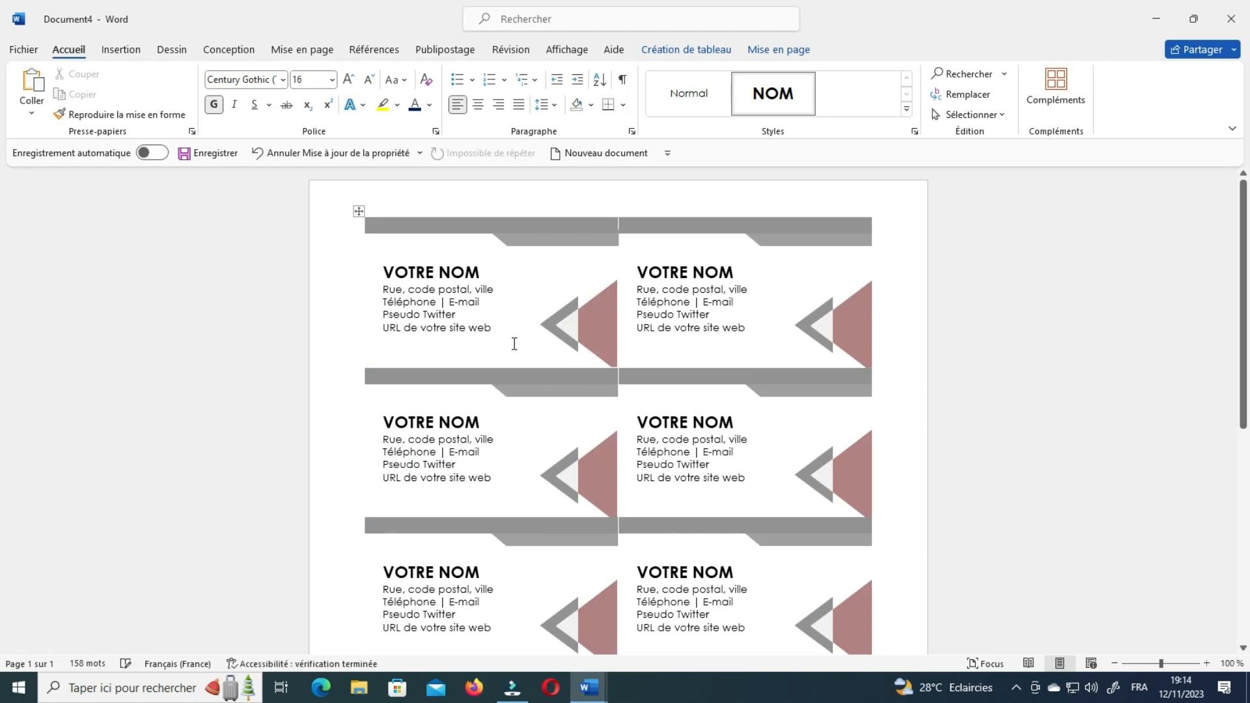
Replace VOTRE NOM with KRAMBOKGTECH and enter the phone number on the first card.
{"action": "triple_click", "coordinate": [393, 273]}
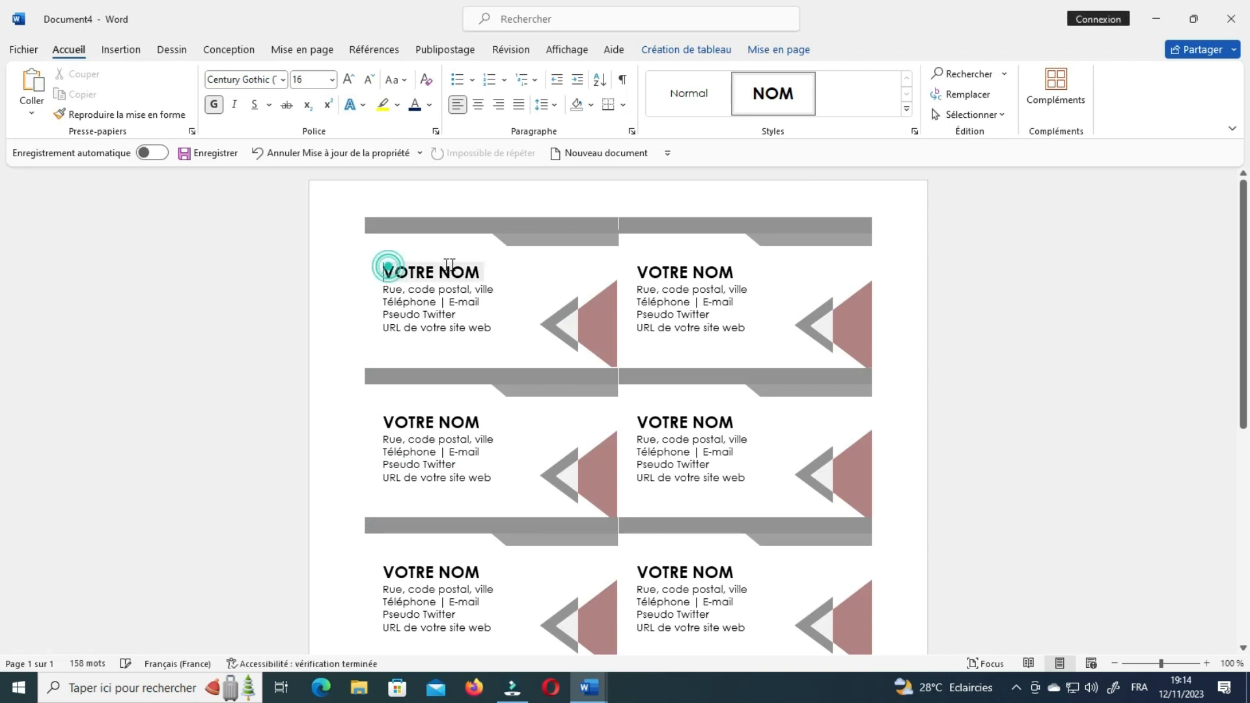
{"action": "type", "text": "KRAMBO"}
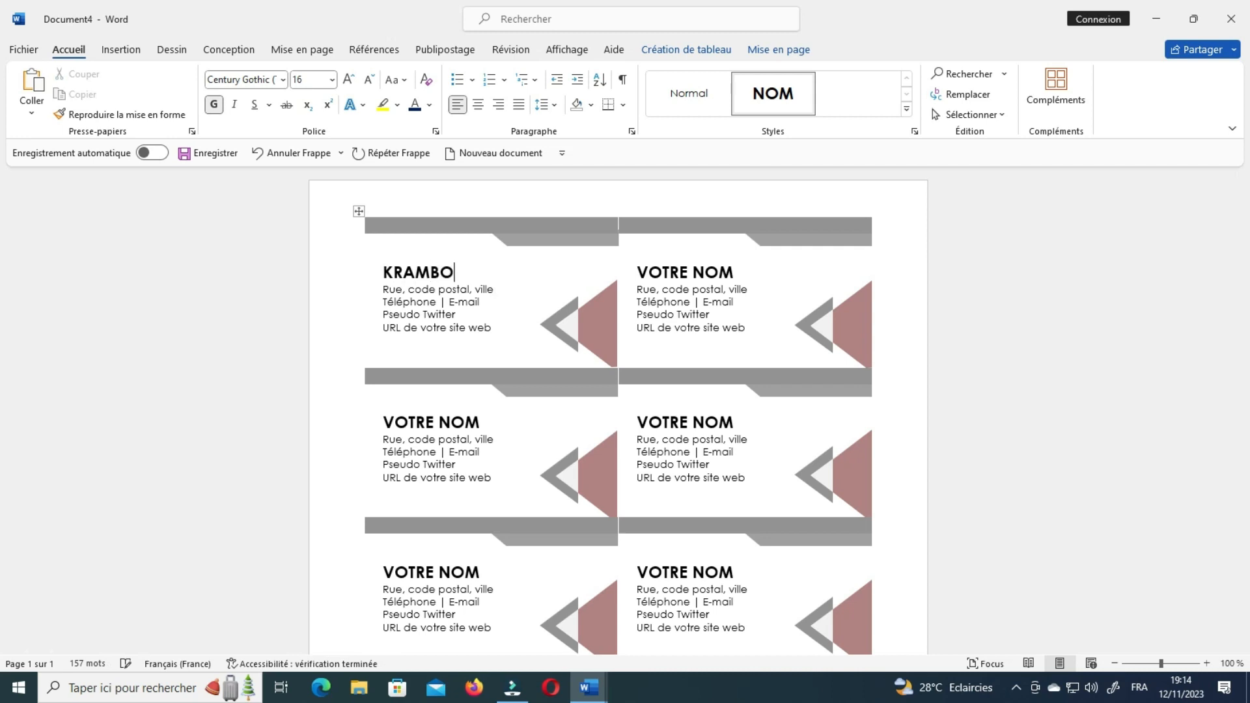
{"action": "type", "text": "KGTECH"}
{"action": "double_click", "coordinate": [403, 301]}
{"action": "type", "text": "002"}
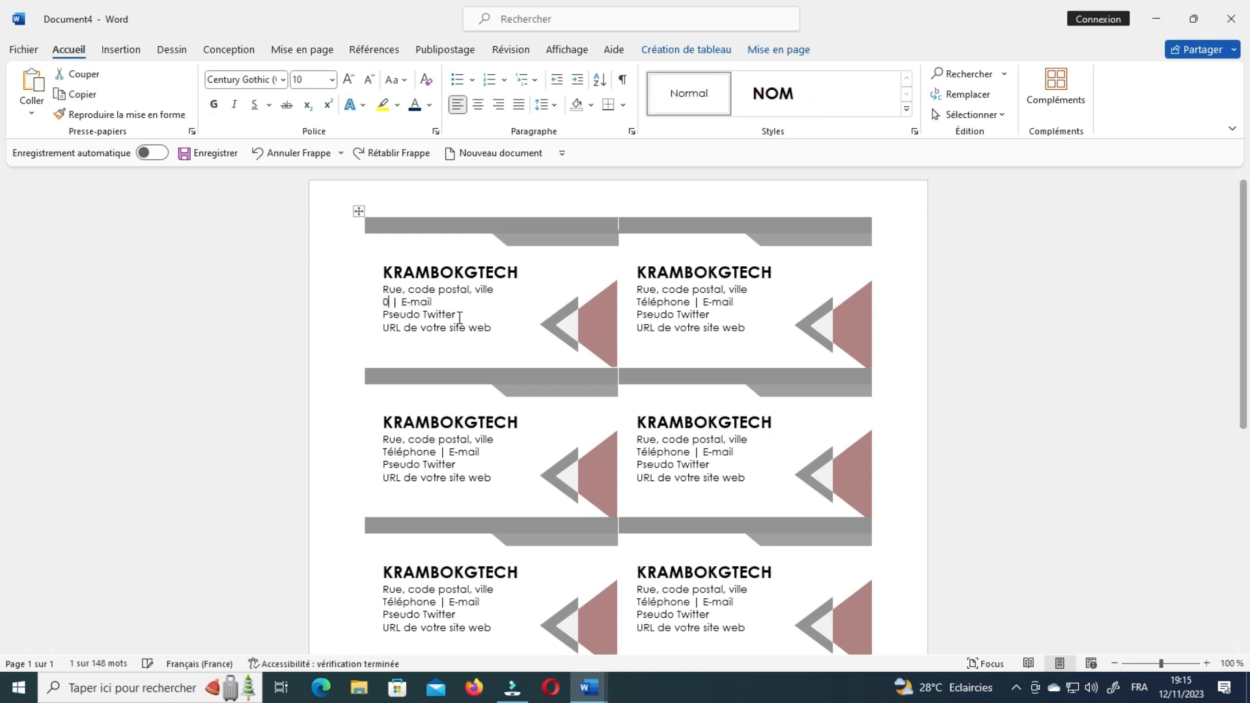
{"action": "type", "text": "5"}
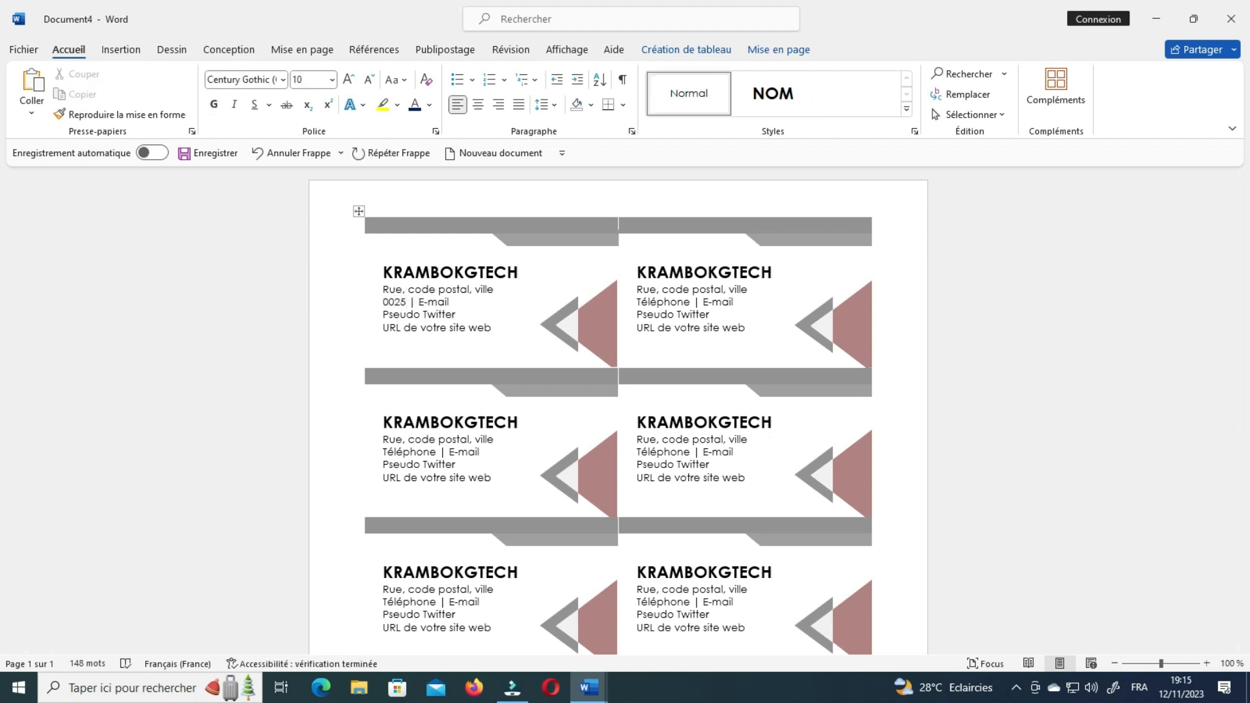
{"action": "key", "text": "BackSpace"}
{"action": "type", "text": "0"}
{"action": "key", "text": "BackSpace"}
{"action": "key", "text": "BackSpace"}
{"action": "key", "text": "BackSpace"}
{"action": "key", "text": "BackSpace"}
Fill in the first card's e-mail address and Twitter pseudo lines.
{"action": "double_click", "coordinate": [465, 302]}
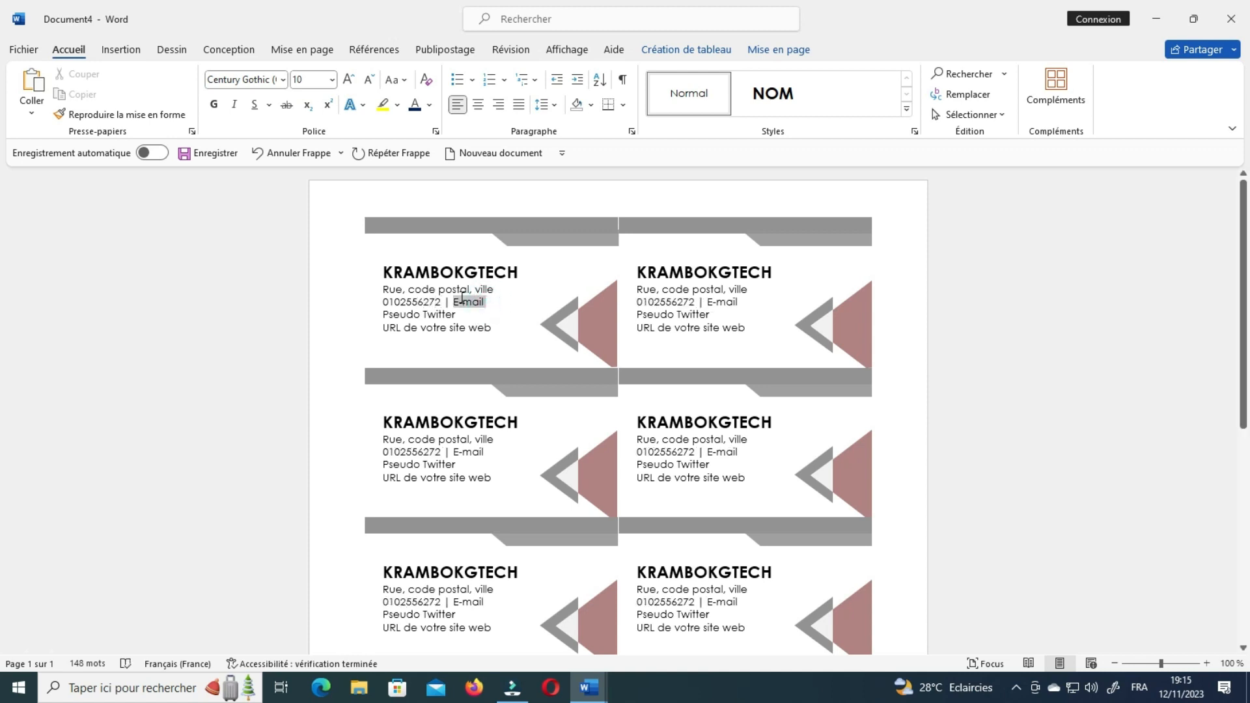
{"action": "type", "text": "KRA"}
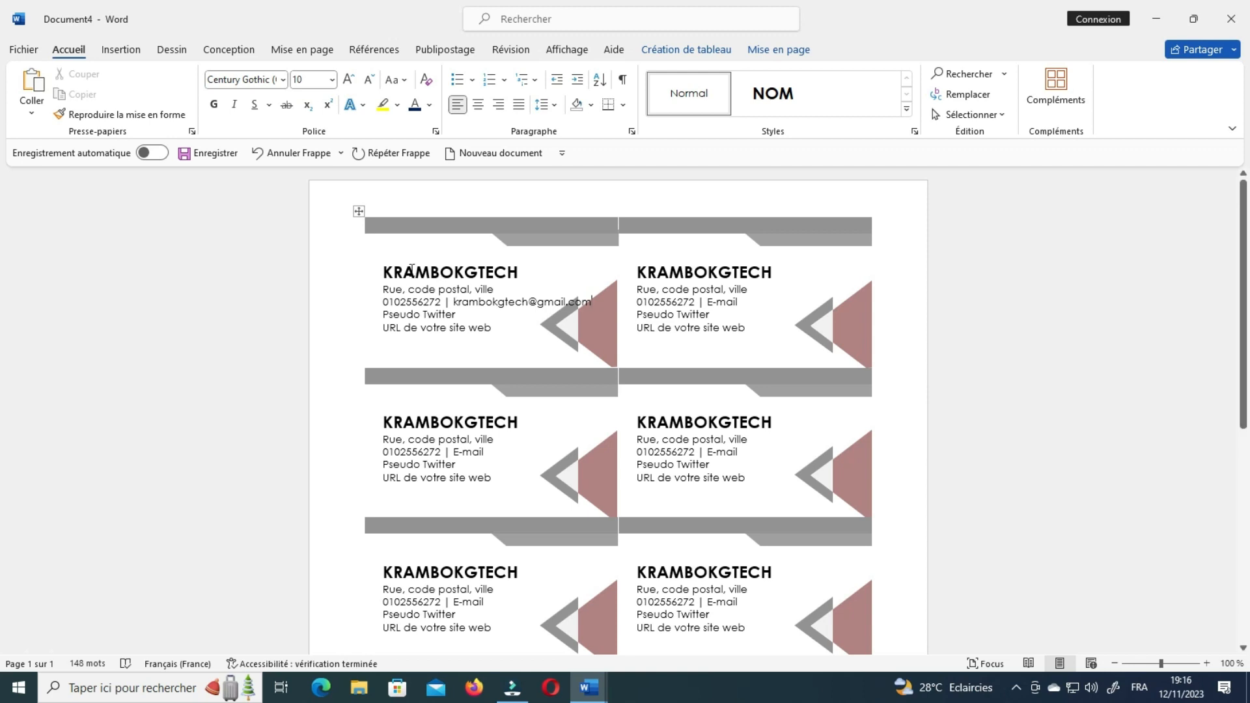
{"action": "left_click", "coordinate": [416, 316]}
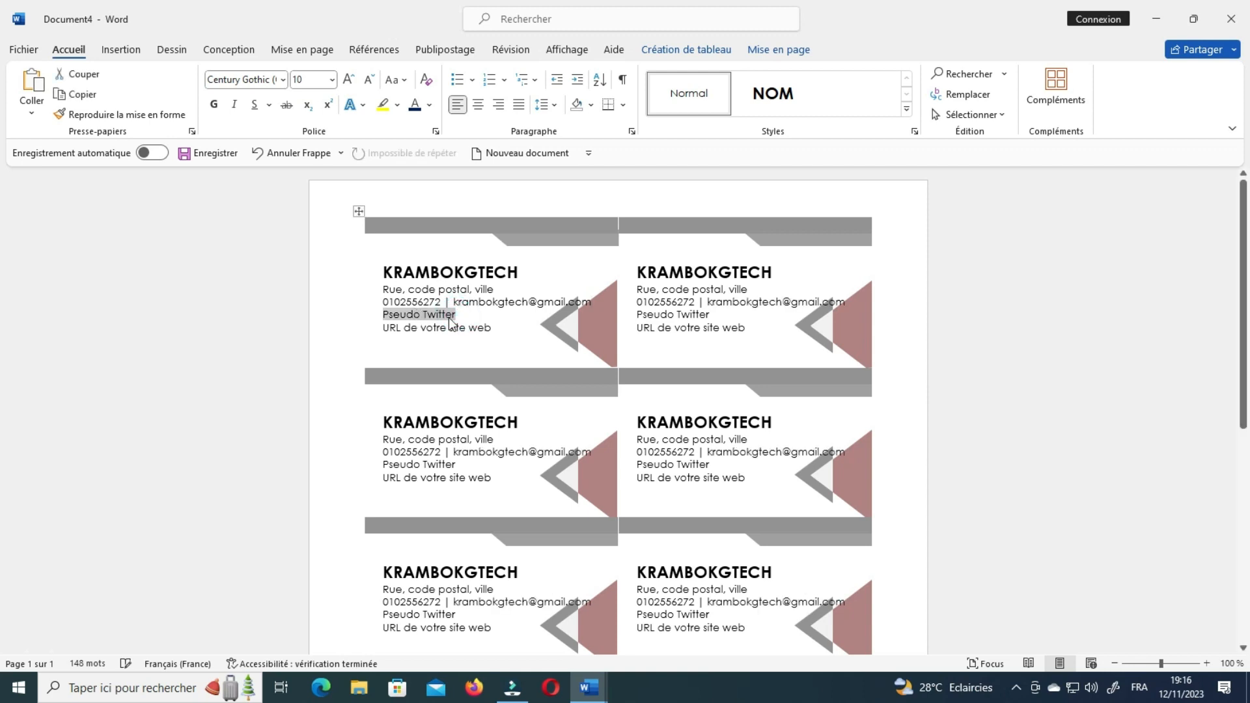
{"action": "type", "text": "krambokg"}
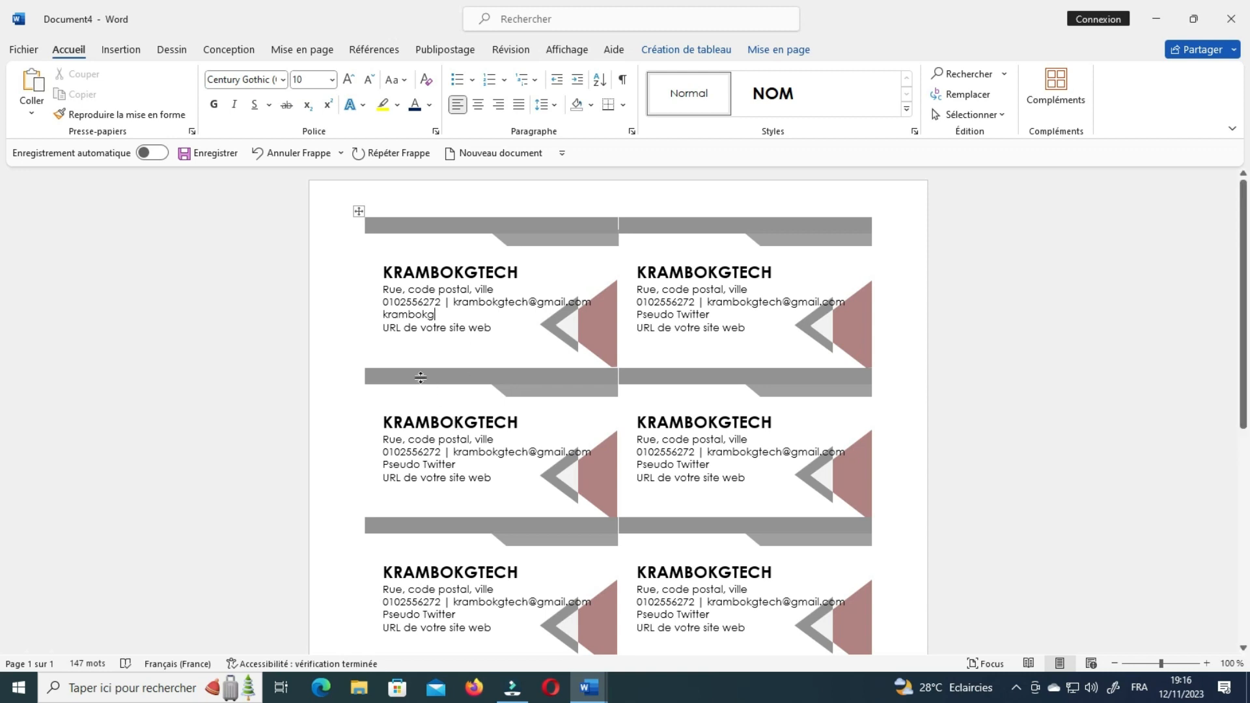
{"action": "left_click", "coordinate": [414, 329]}
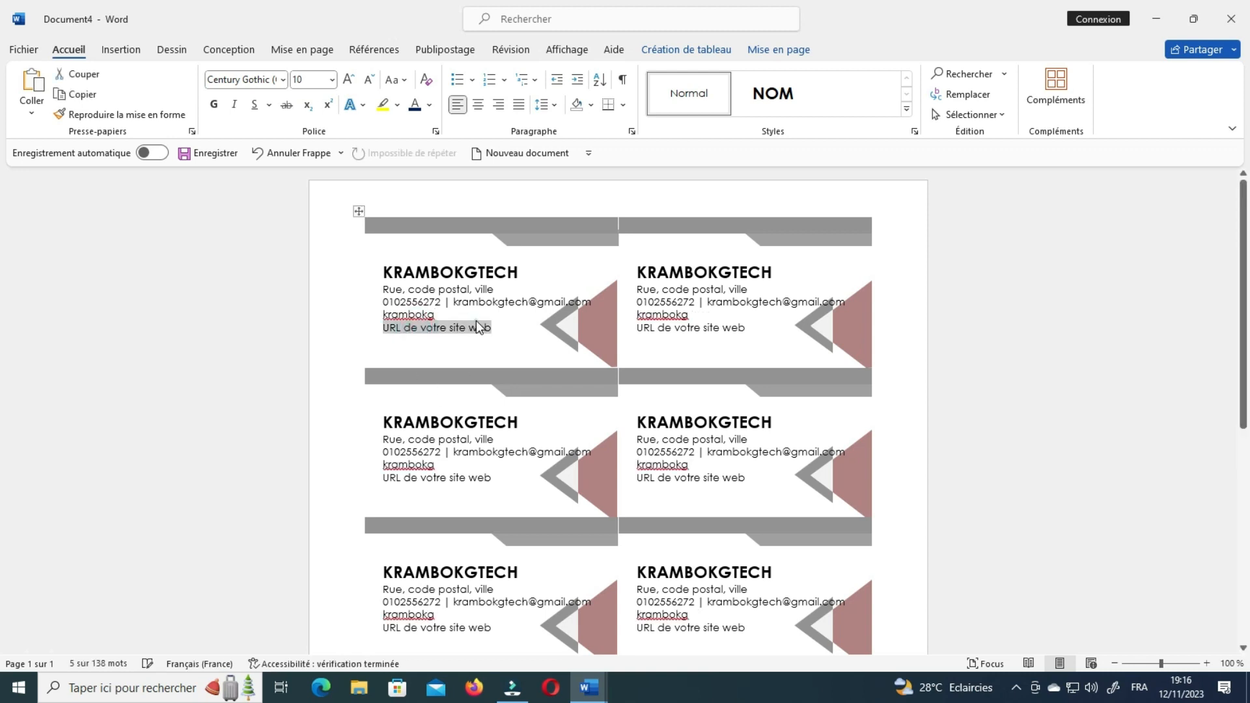
{"action": "key", "text": "Delete"}
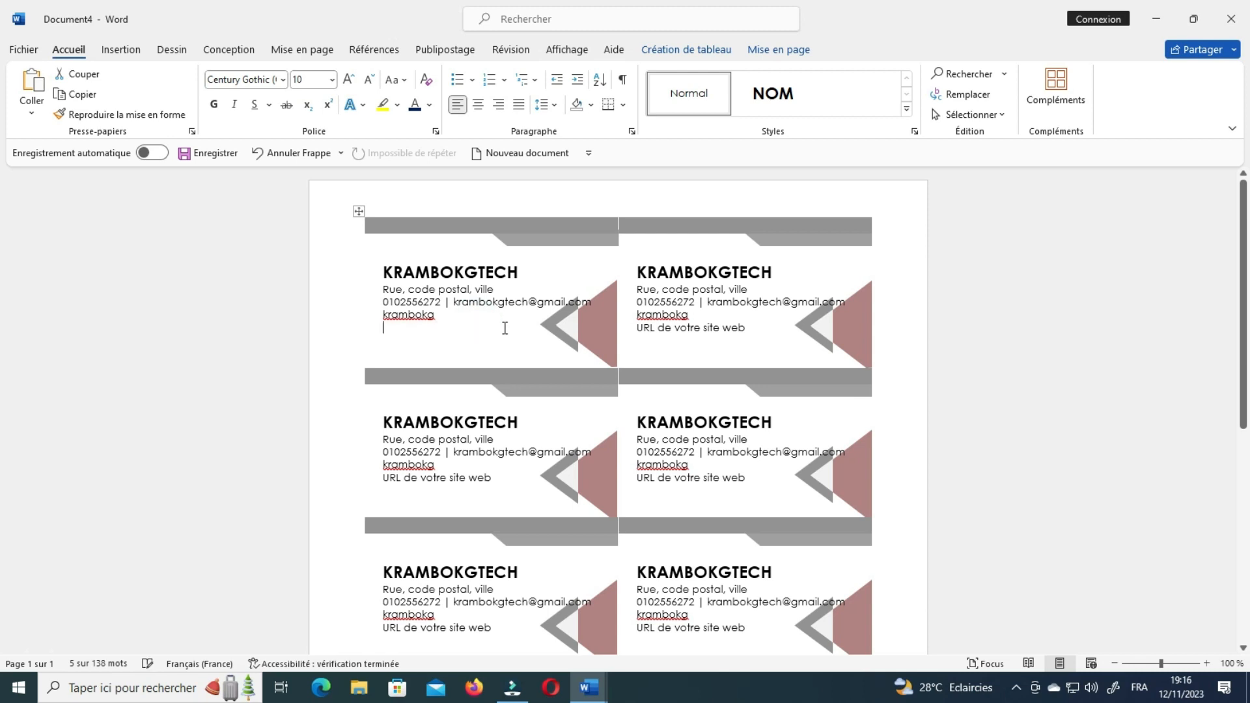
{"action": "left_click", "coordinate": [420, 365]}
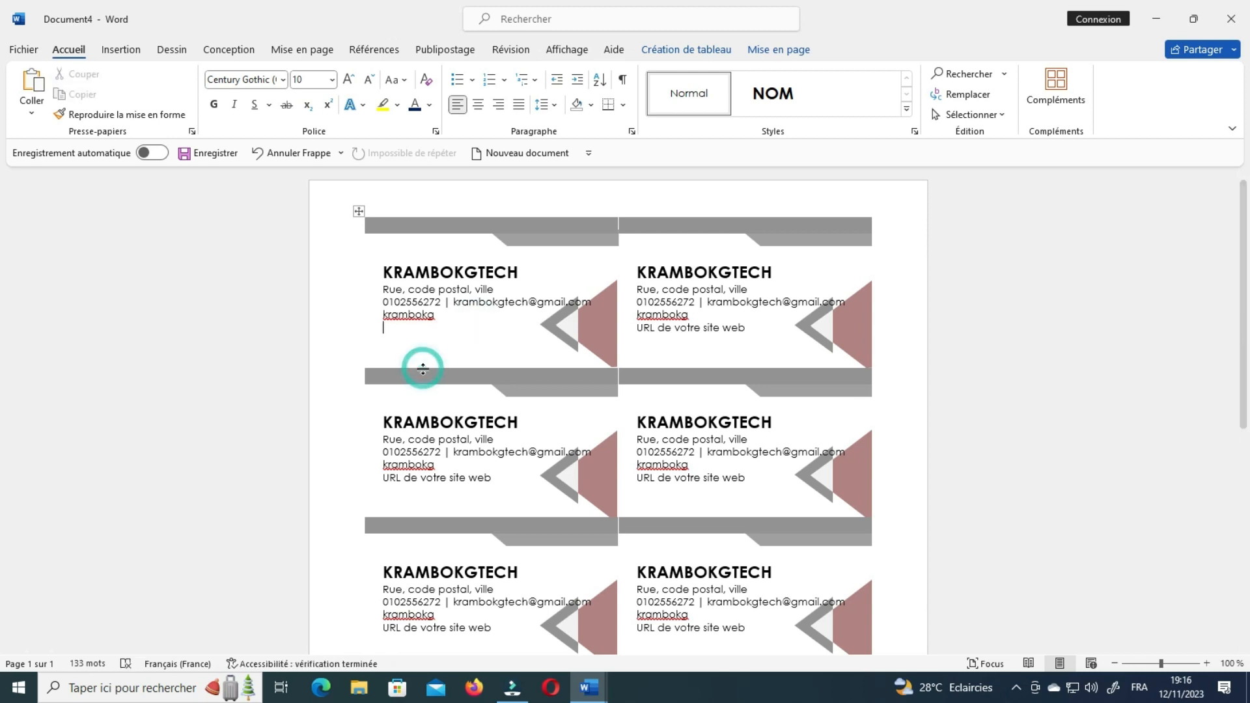
{"action": "left_click", "coordinate": [349, 287]}
{"action": "triple_click", "coordinate": [455, 335]}
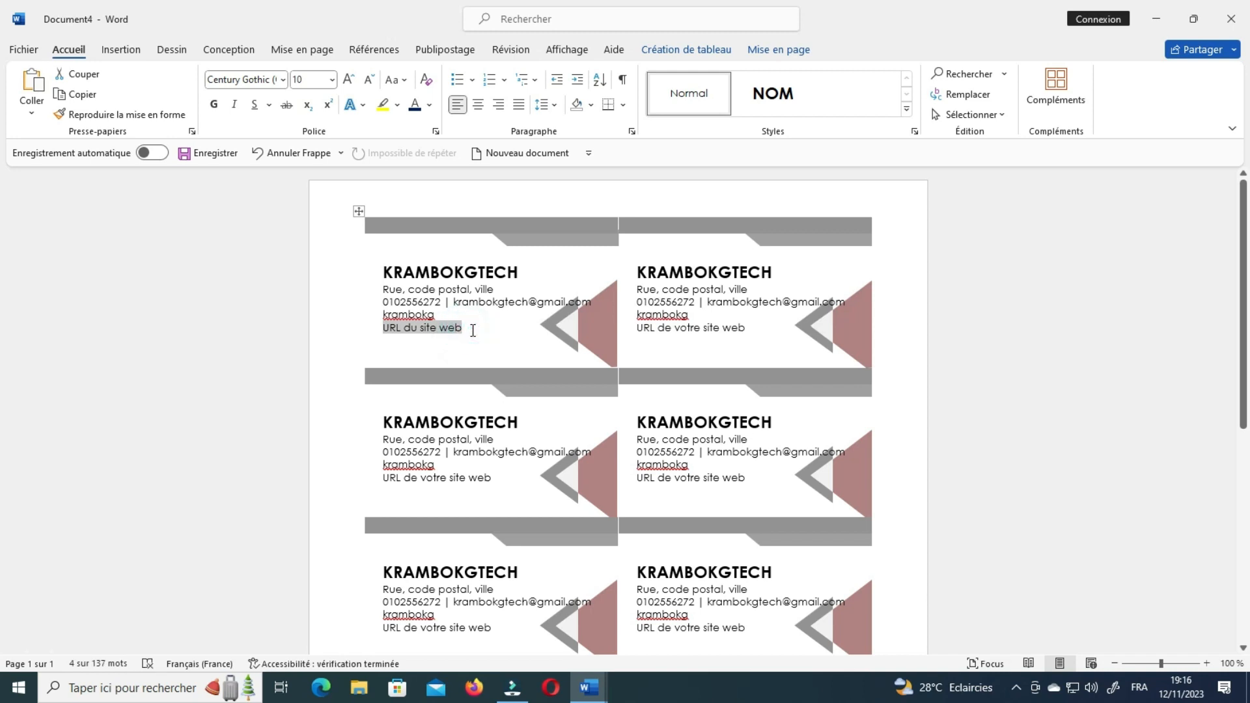
{"action": "key", "text": "Delete"}
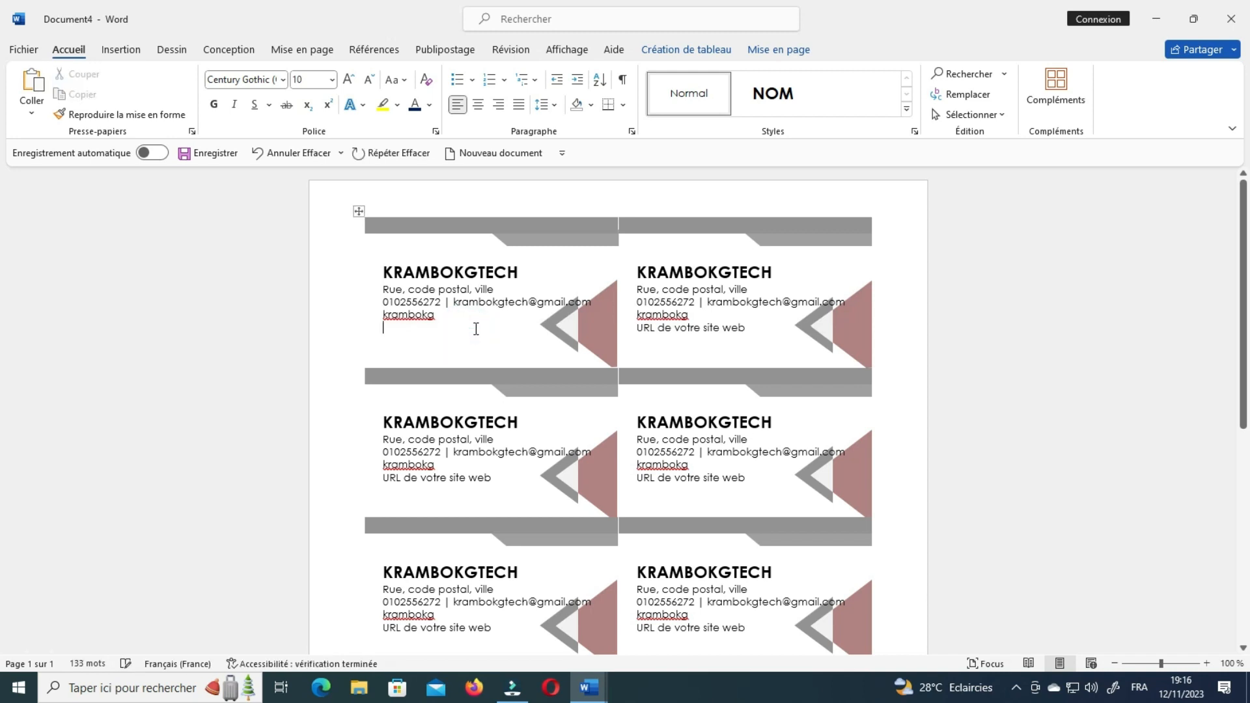
{"action": "left_click", "coordinate": [1040, 342]}
{"action": "key", "text": "ctrl+z"}
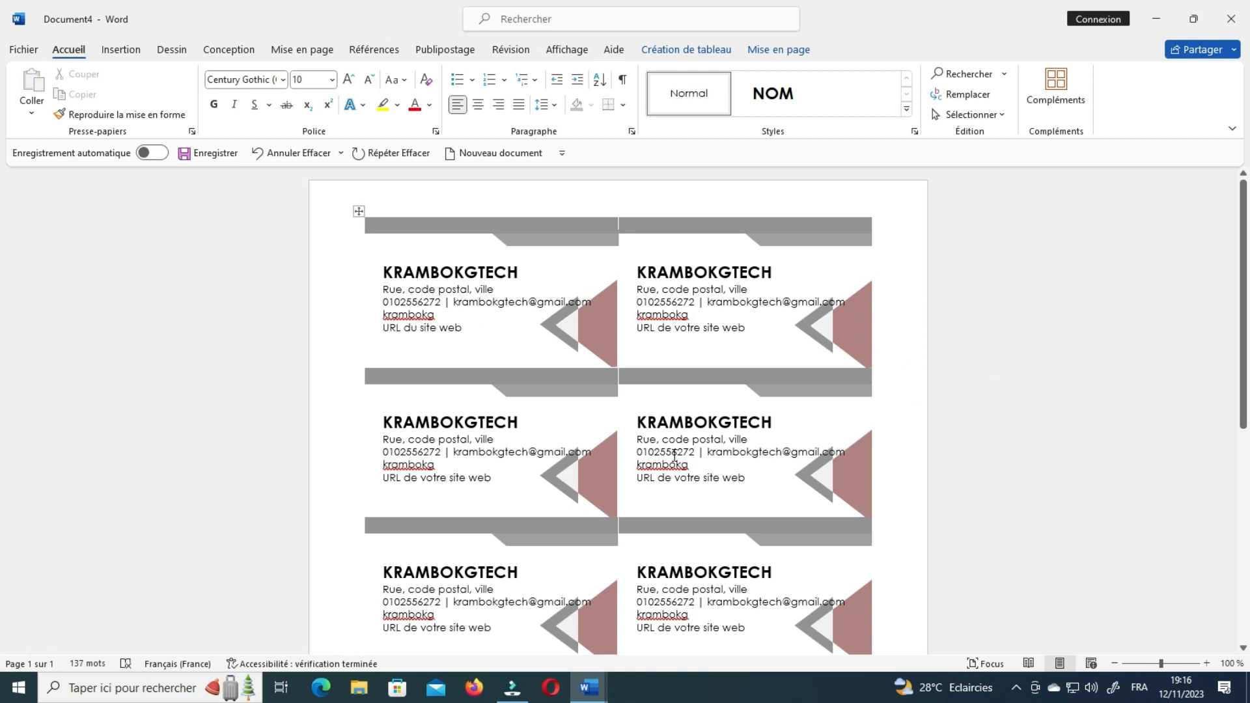
{"action": "triple_click", "coordinate": [479, 327]}
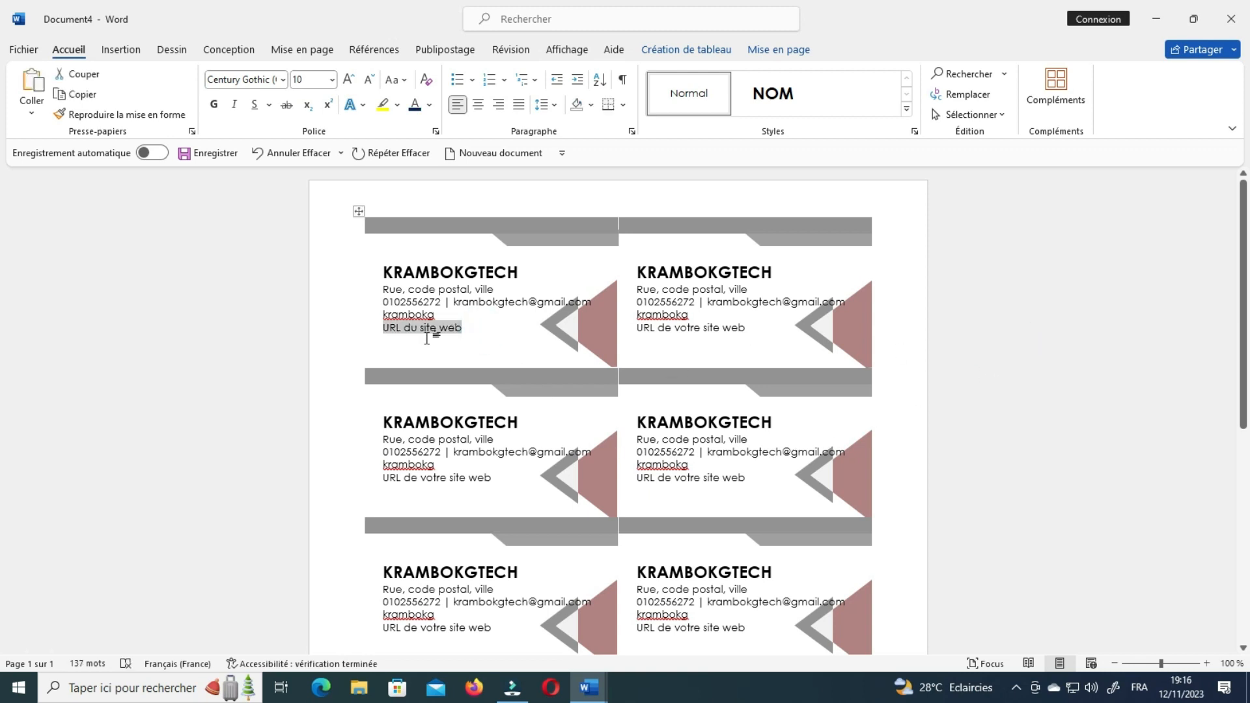
{"action": "type", "text": "www"}
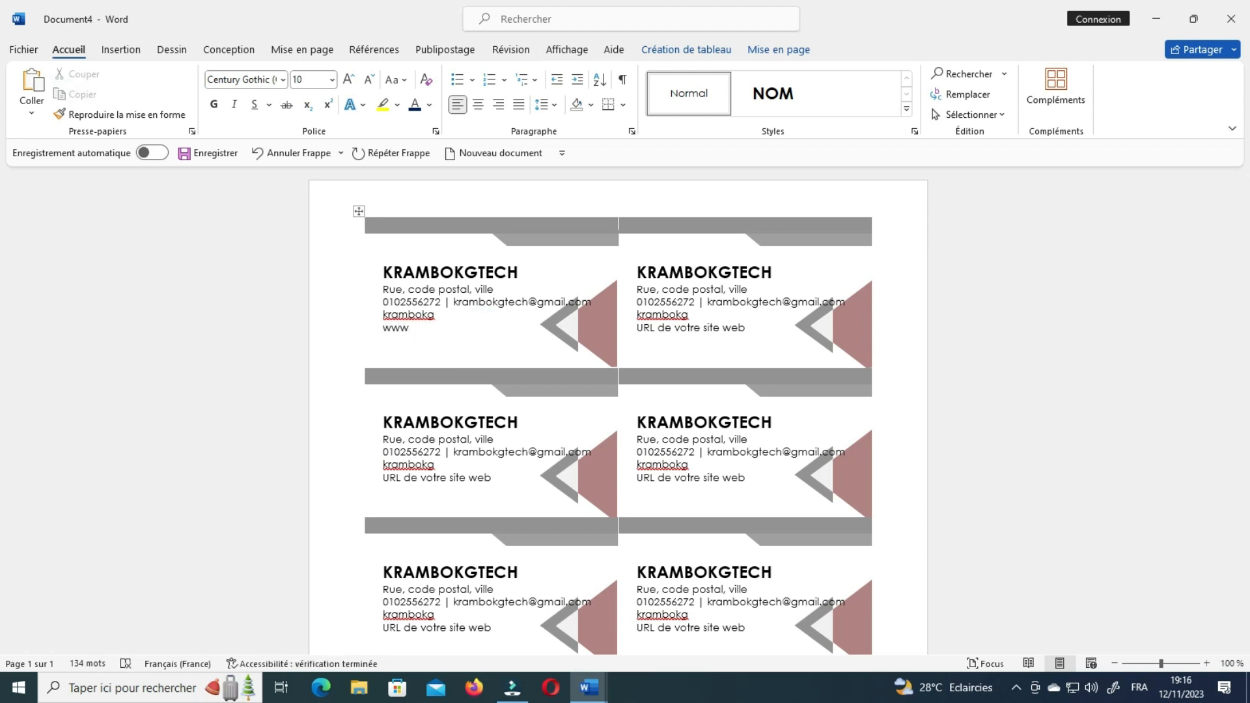
{"action": "type", "text": ".krambokg.com"}
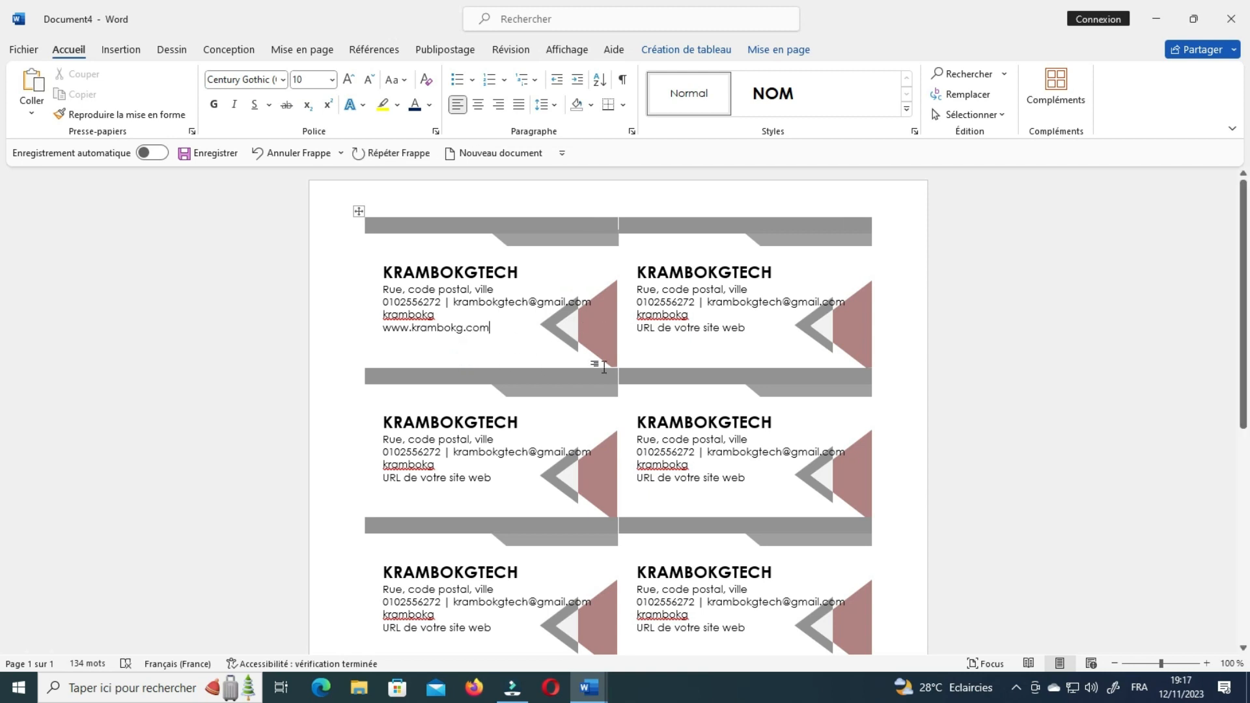
{"action": "left_click", "coordinate": [958, 334]}
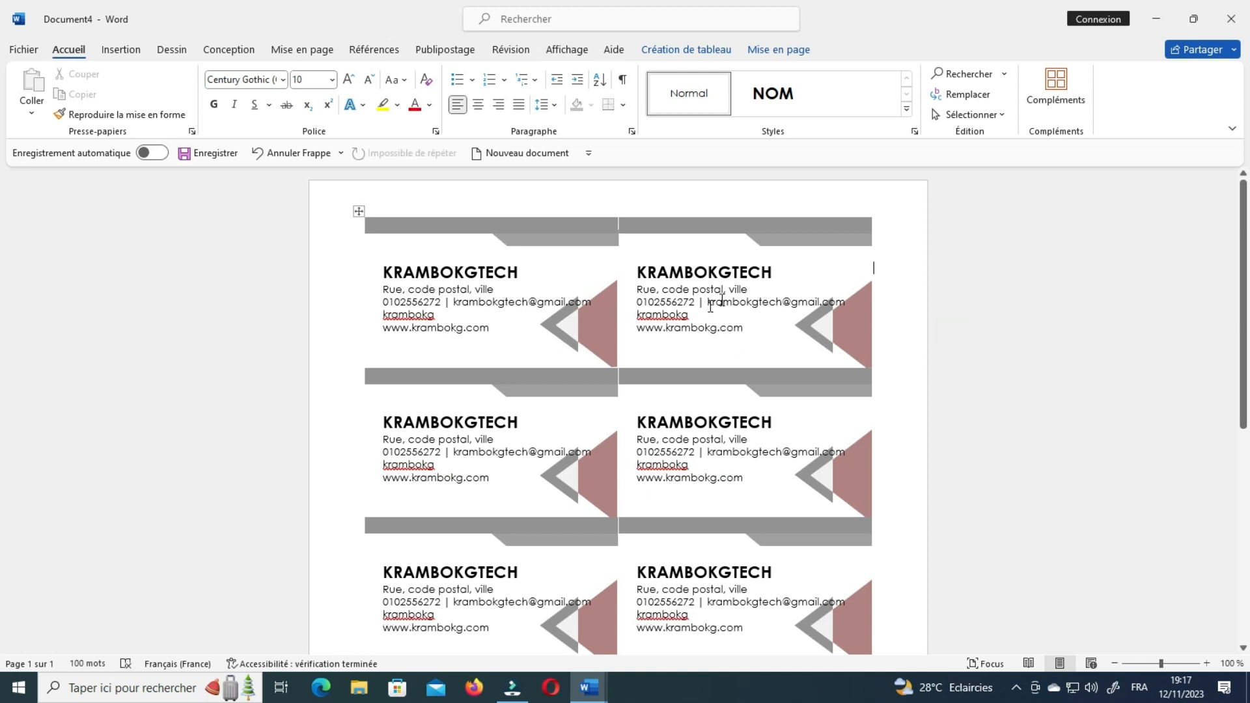
{"action": "scroll", "coordinate": [592, 566], "scroll_direction": "down", "scroll_amount": 5}
{"action": "scroll", "coordinate": [689, 623], "scroll_direction": "up", "scroll_amount": 3}
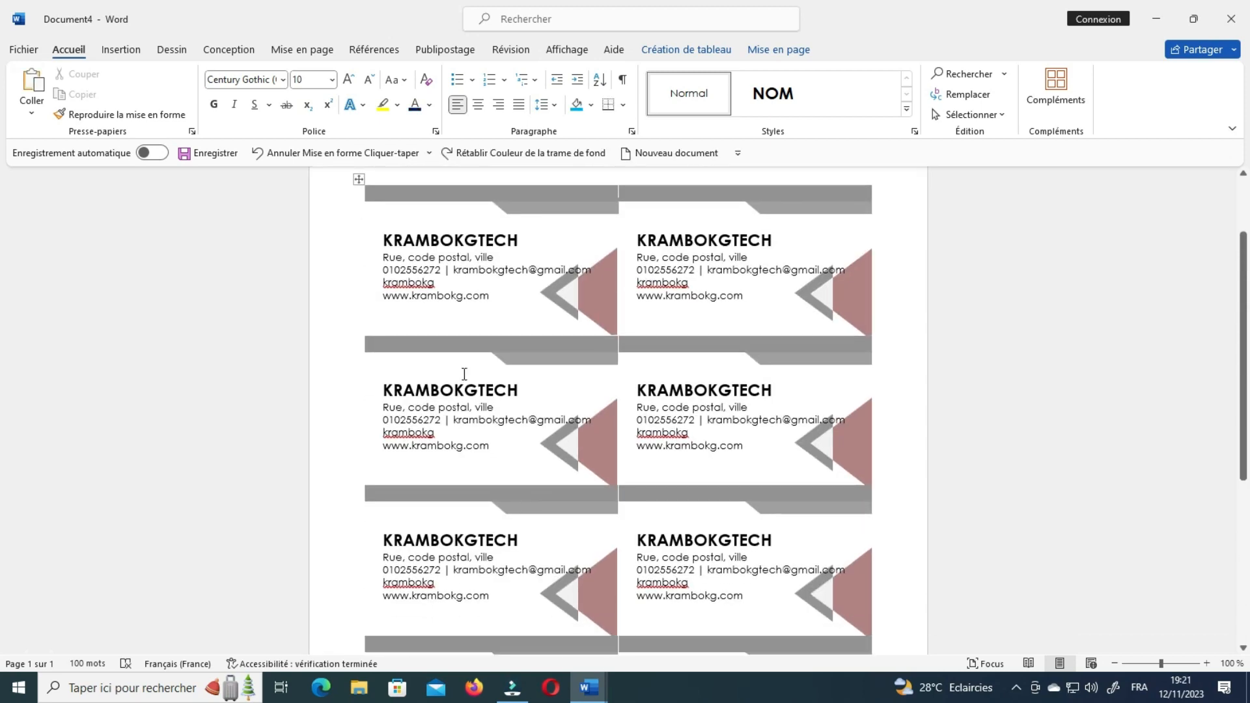
{"action": "scroll", "coordinate": [464, 374], "scroll_direction": "down", "scroll_amount": 4}
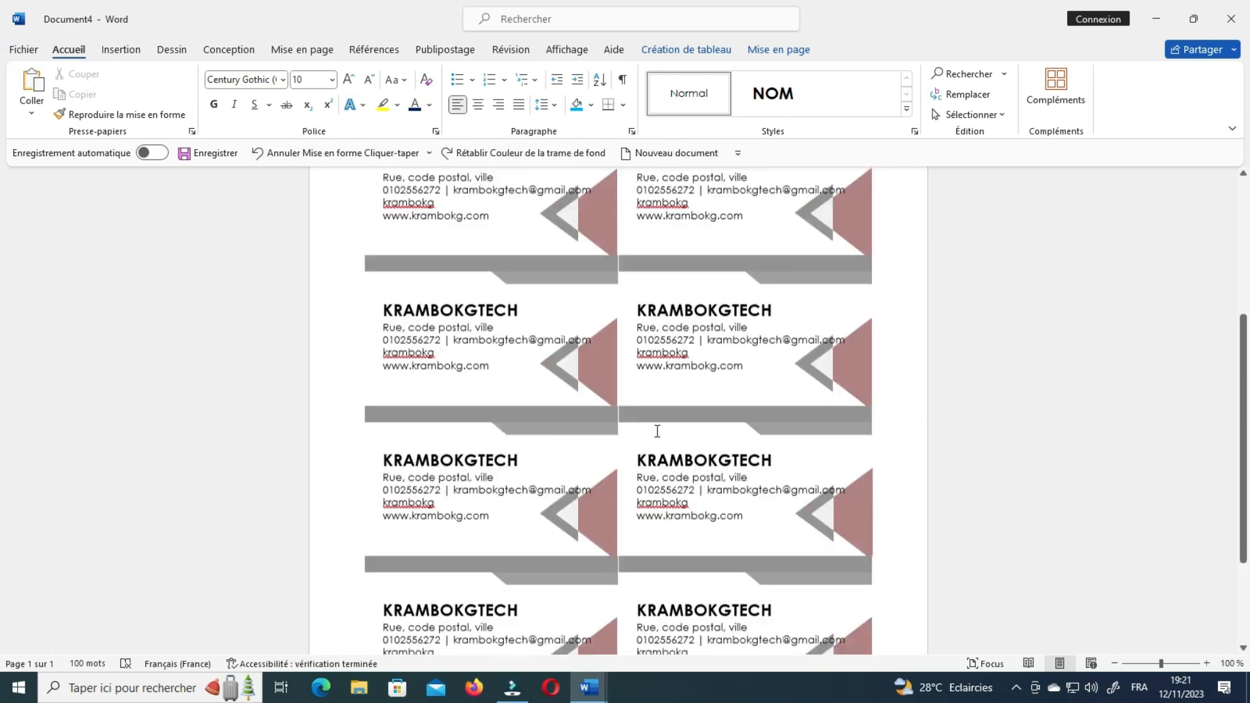
{"action": "scroll", "coordinate": [714, 440], "scroll_direction": "up", "scroll_amount": 3}
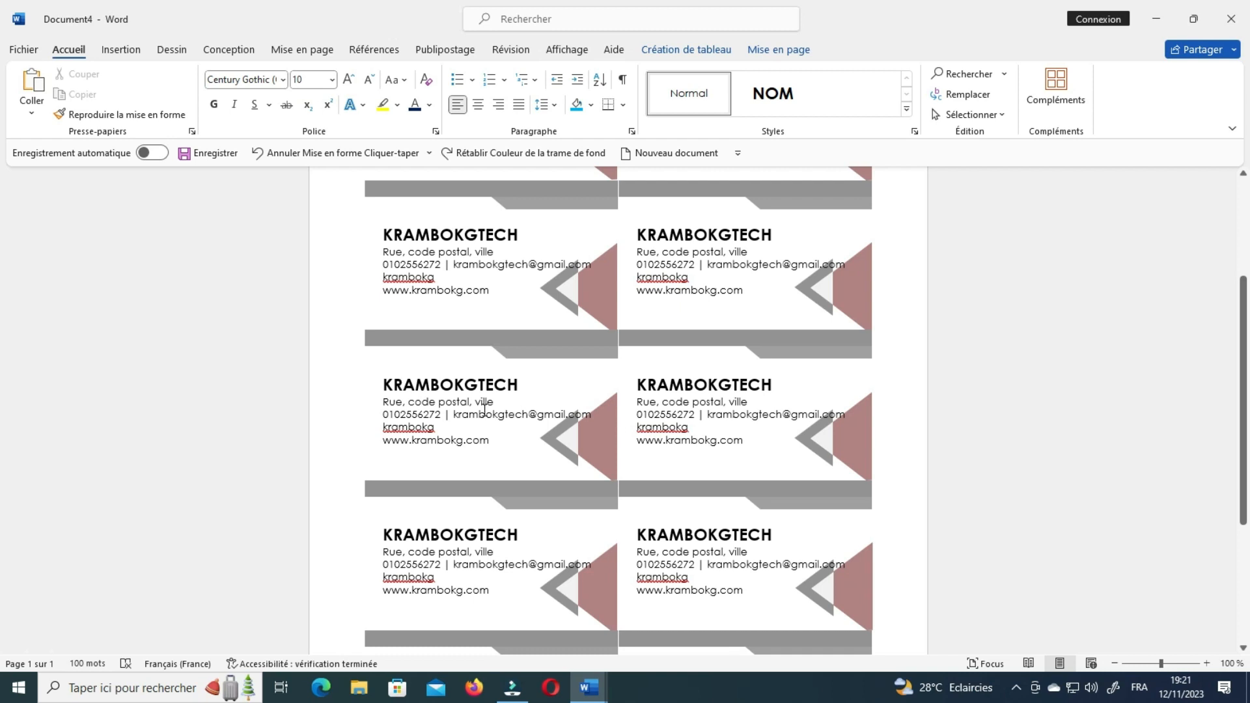
{"action": "scroll", "coordinate": [271, 413], "scroll_direction": "down", "scroll_amount": 1}
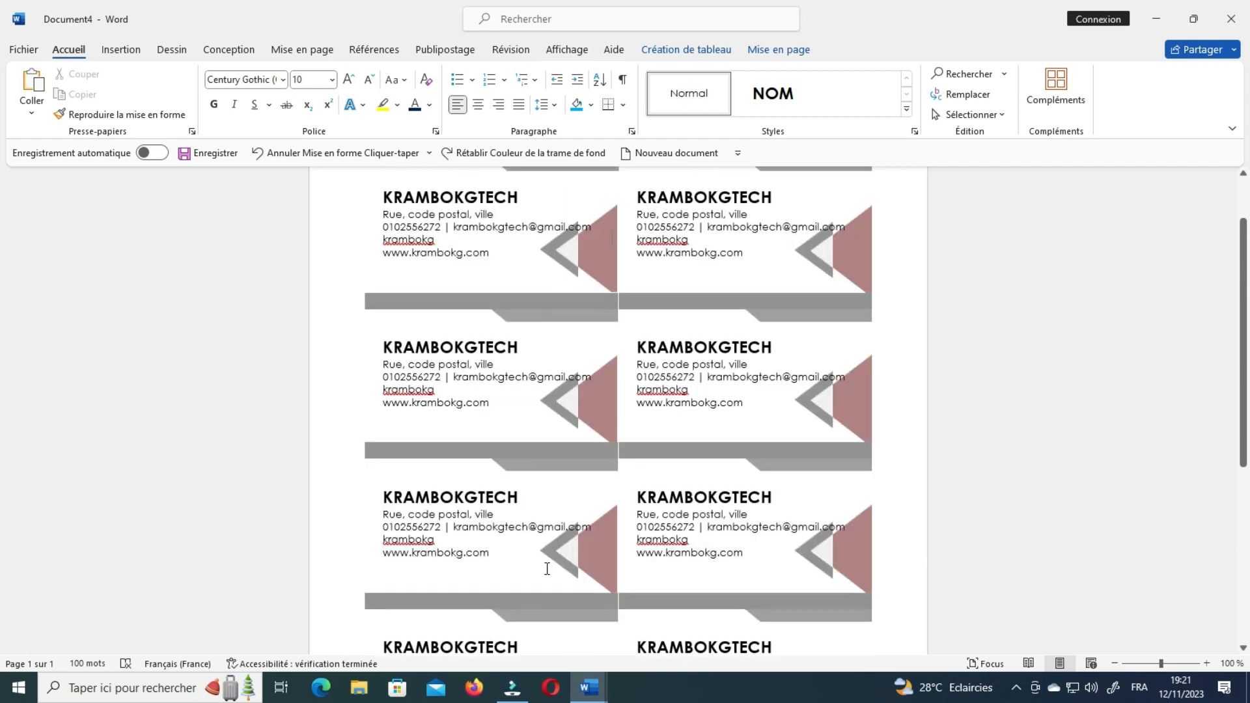
{"action": "scroll", "coordinate": [338, 423], "scroll_direction": "up", "scroll_amount": 5}
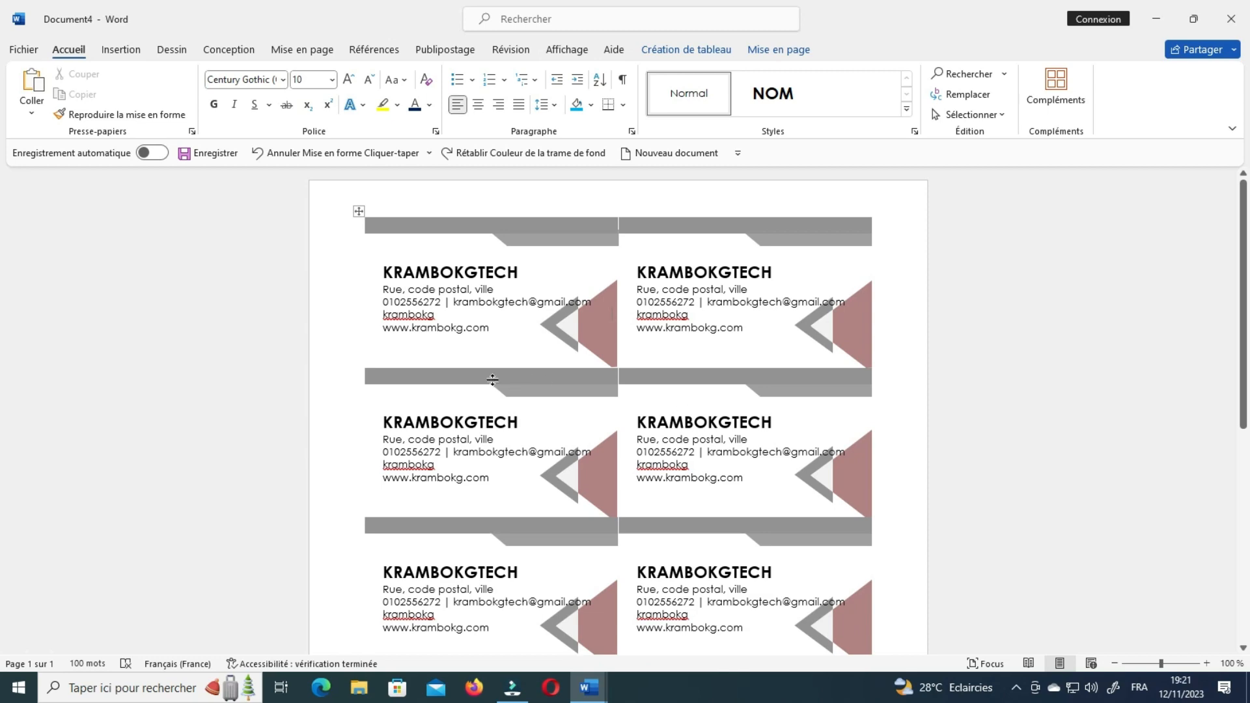
{"action": "scroll", "coordinate": [1018, 458], "scroll_direction": "down", "scroll_amount": 1}
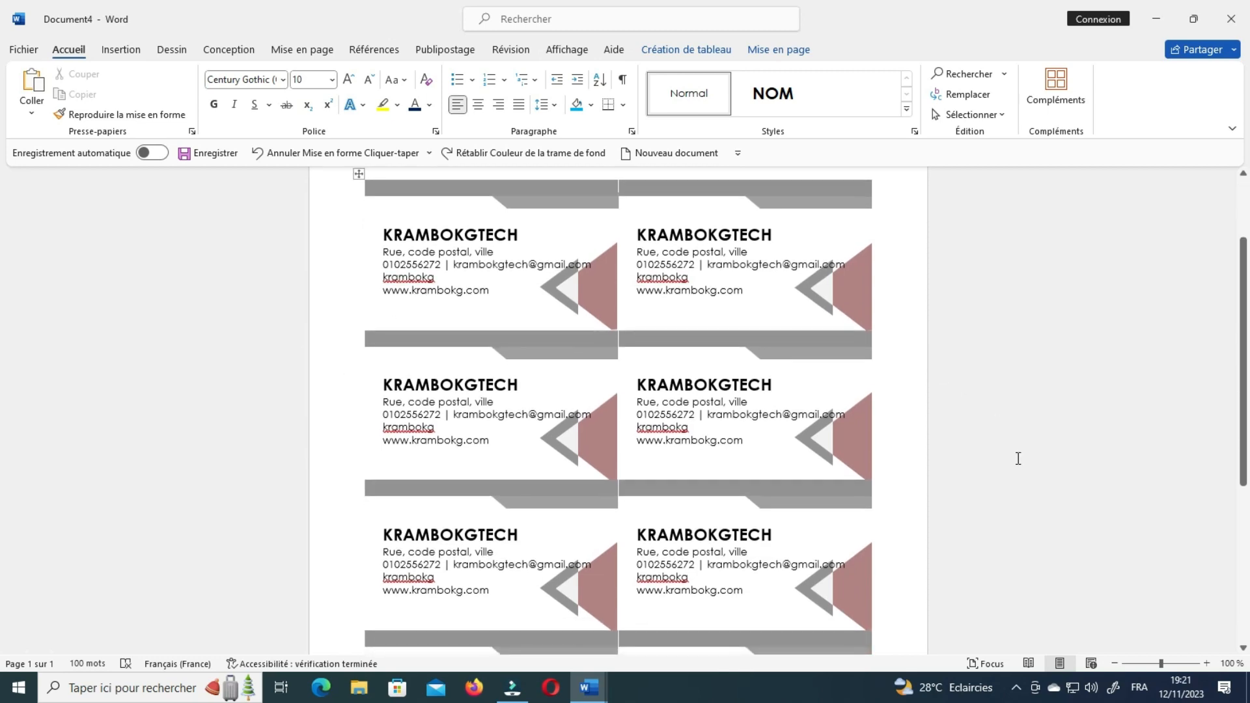
{"action": "scroll", "coordinate": [1018, 459], "scroll_direction": "down", "scroll_amount": 4}
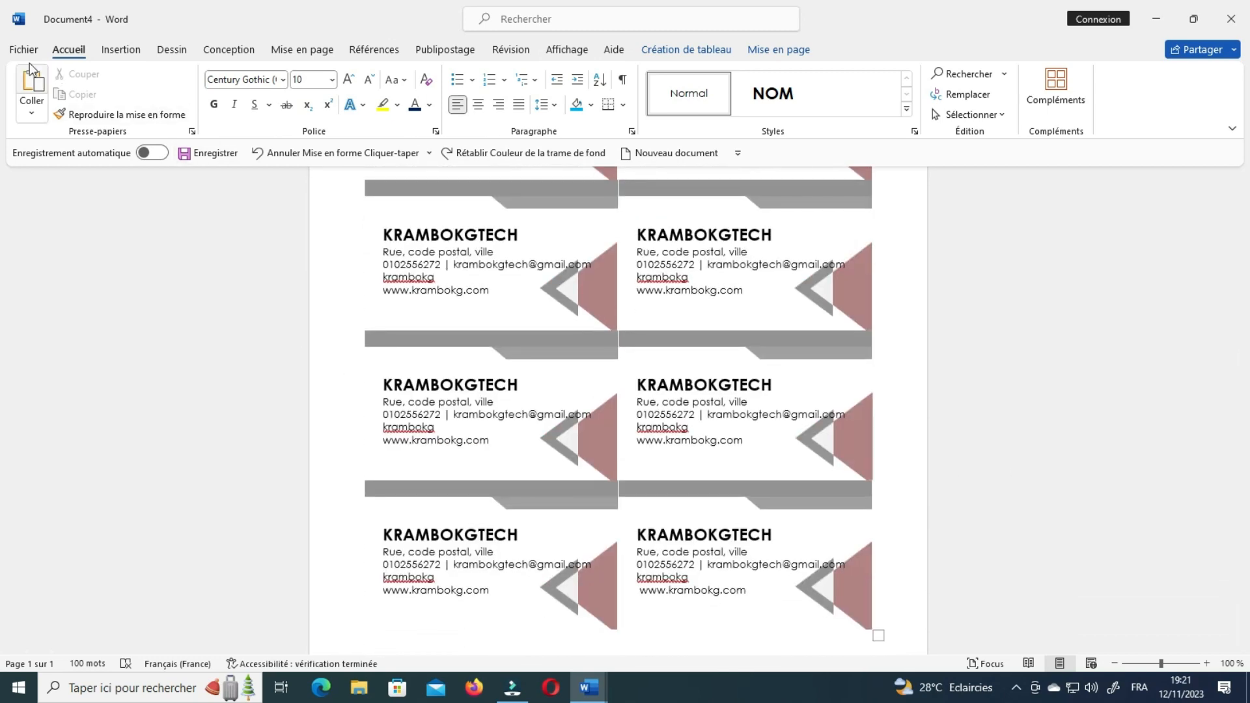
{"action": "scroll", "coordinate": [237, 438], "scroll_direction": "up", "scroll_amount": 1}
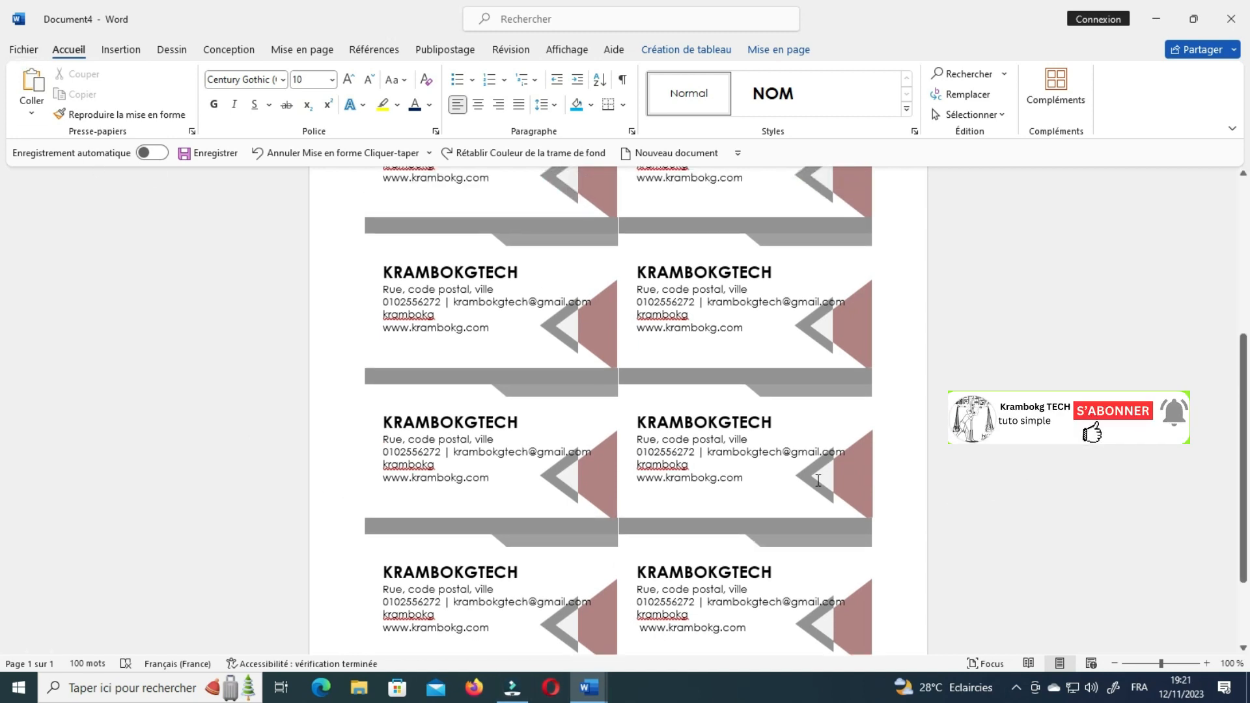
{"action": "scroll", "coordinate": [847, 456], "scroll_direction": "down", "scroll_amount": 1}
{"action": "scroll", "coordinate": [873, 539], "scroll_direction": "up", "scroll_amount": 2}
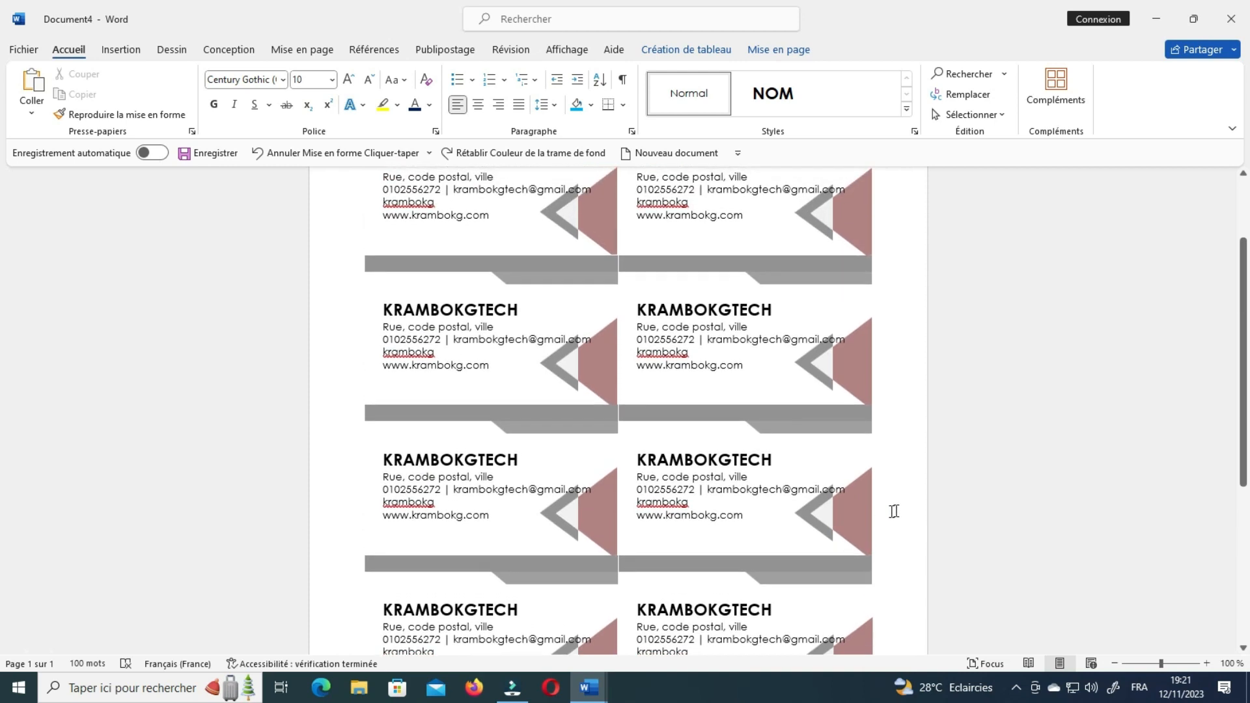